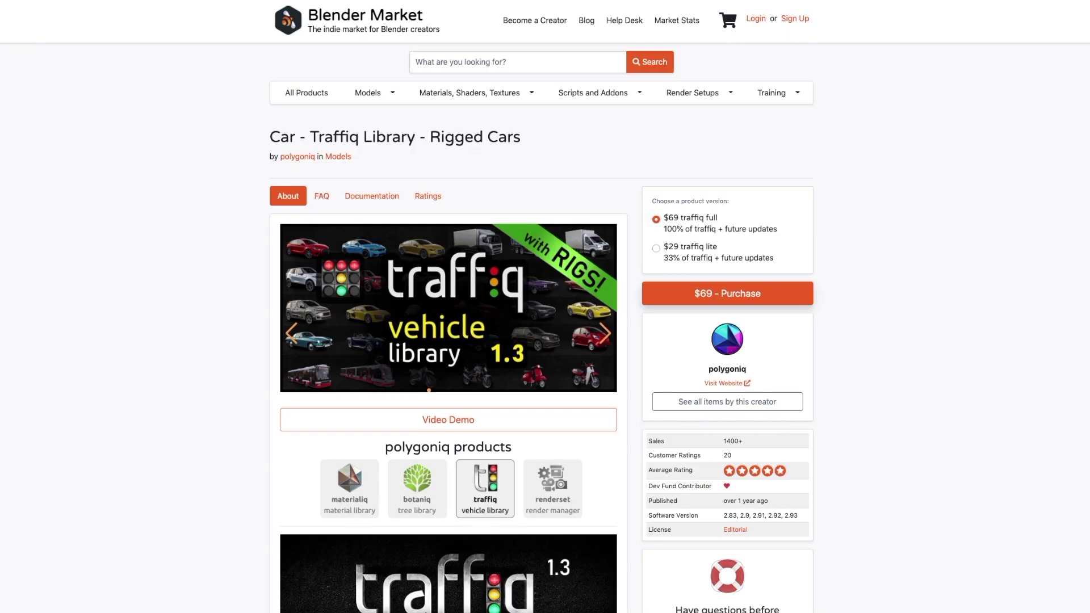
- Scroll the Traffiq product page down through About and Features to the Car rigs section
scroll(545, 306, down, 7)
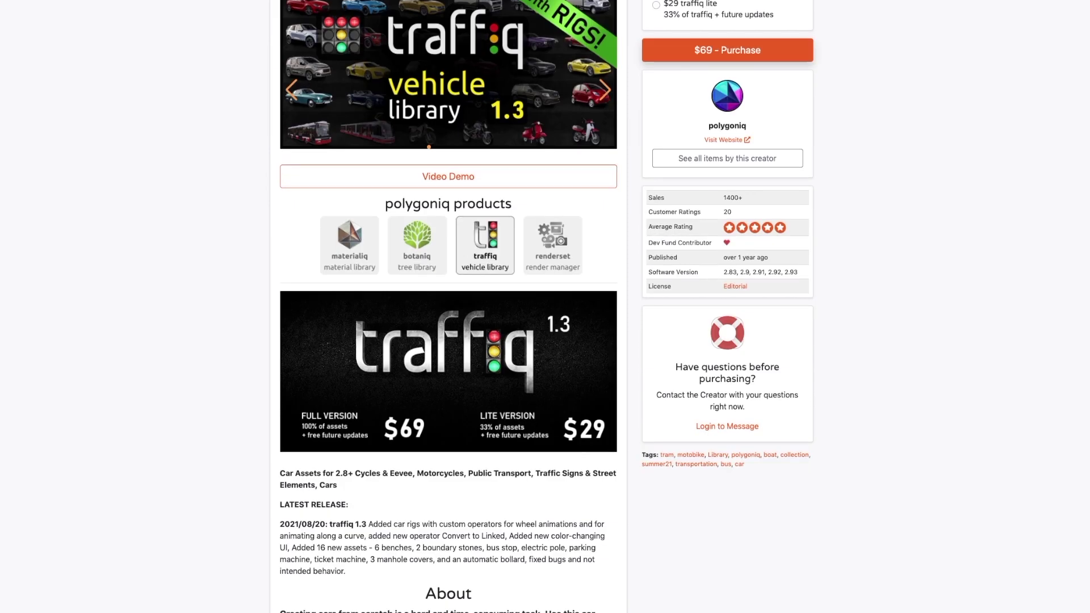
scroll(449, 307, down, 8)
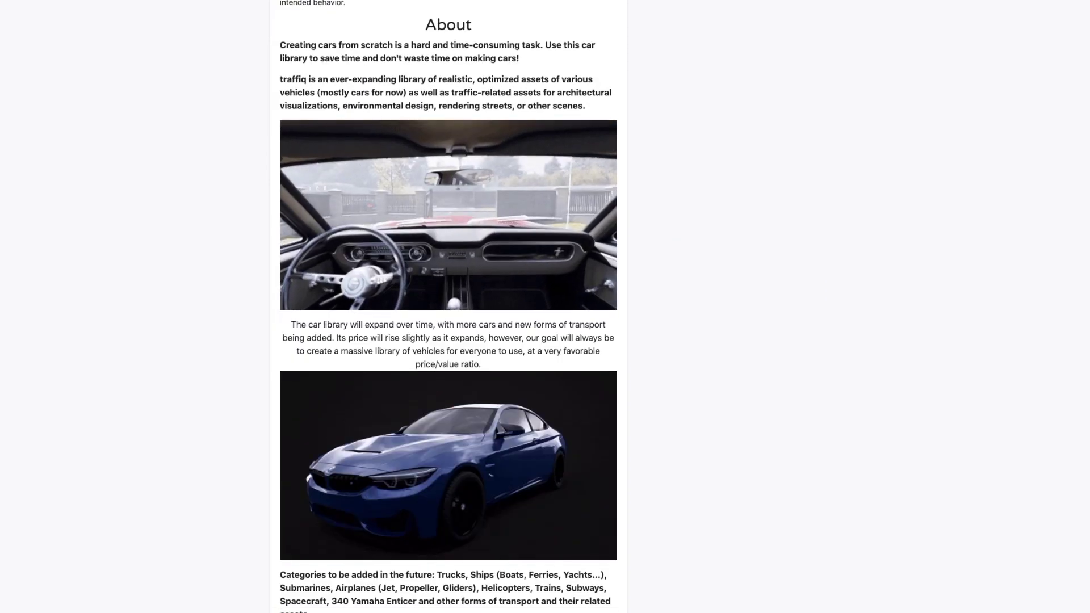
scroll(448, 307, down, 6)
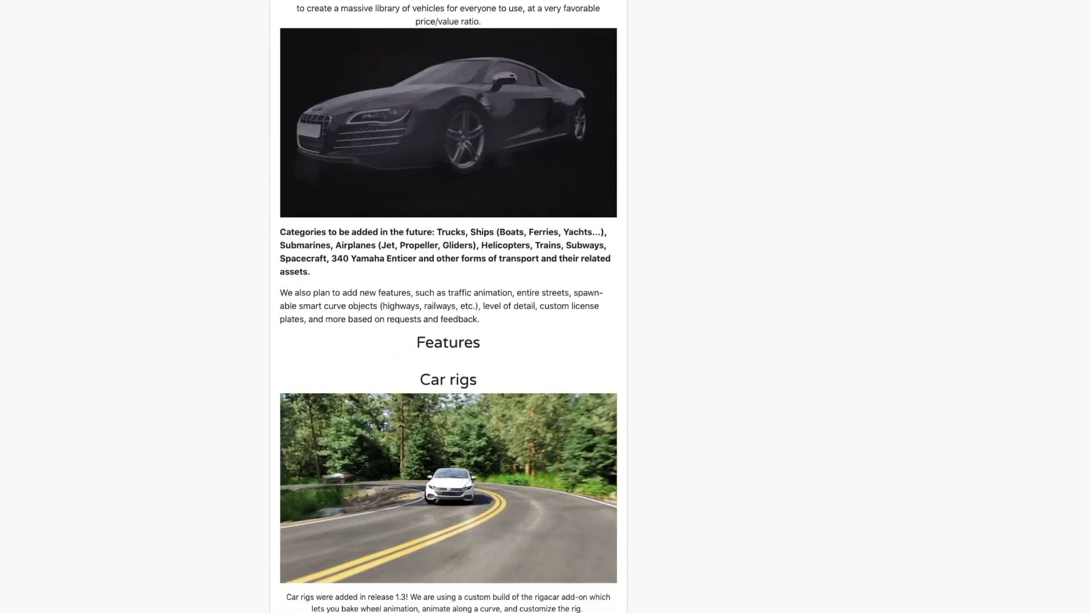
scroll(449, 307, down, 3)
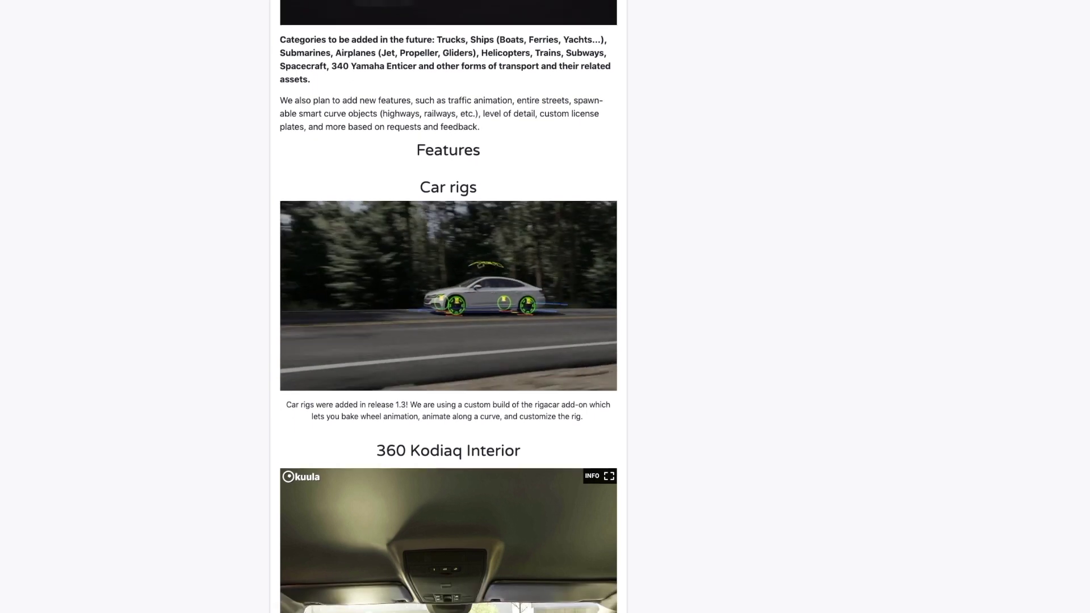
scroll(448, 307, down, 6)
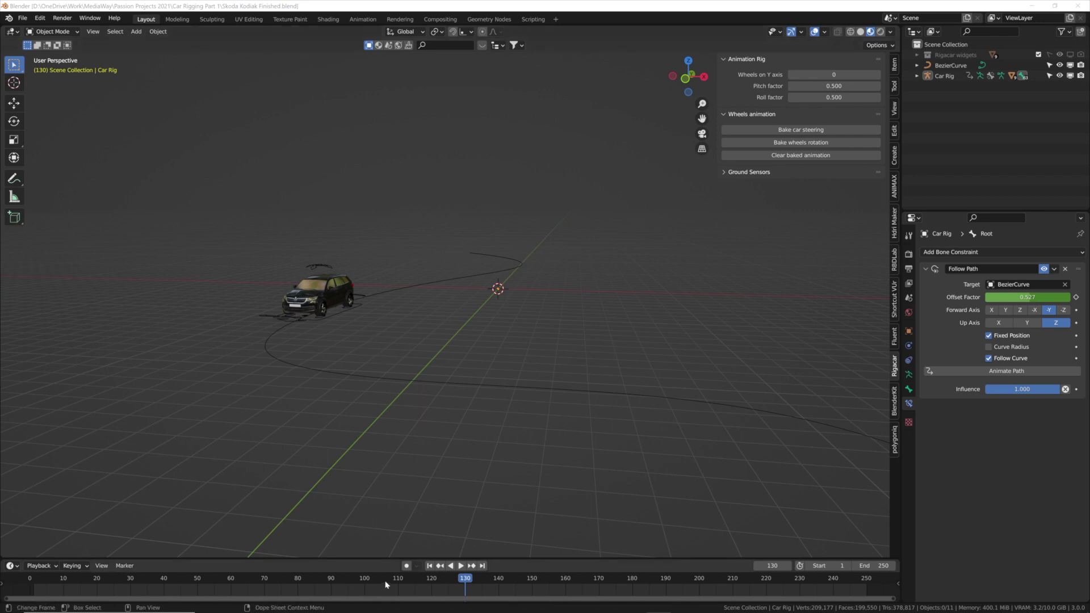
- Scrub the Kodiaq's path animation to frame 123 and frame the car rig close up
drag(390, 582, 442, 573)
key(KP_Decimal)
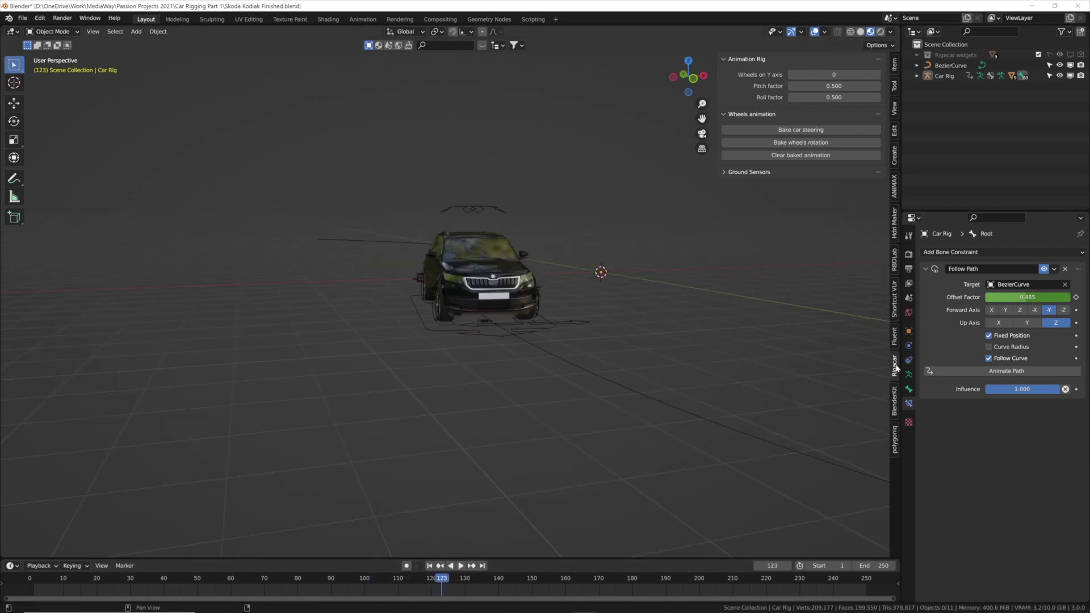
click(897, 397)
click(897, 366)
- Start installing an add-on from the Add-ons preferences, then cancel the file browser
click(40, 19)
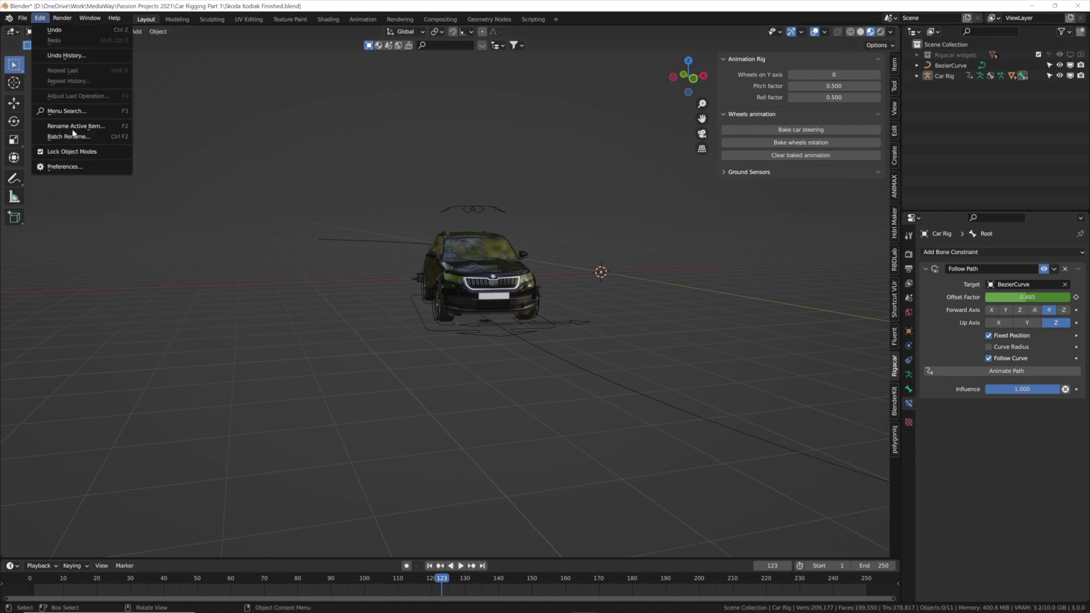
click(65, 166)
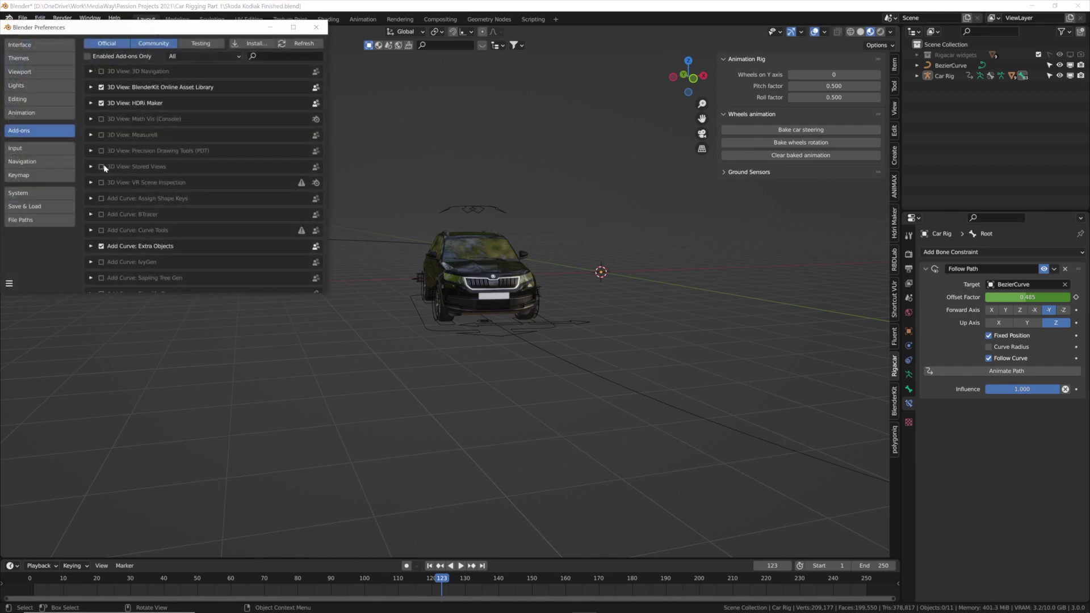
click(255, 45)
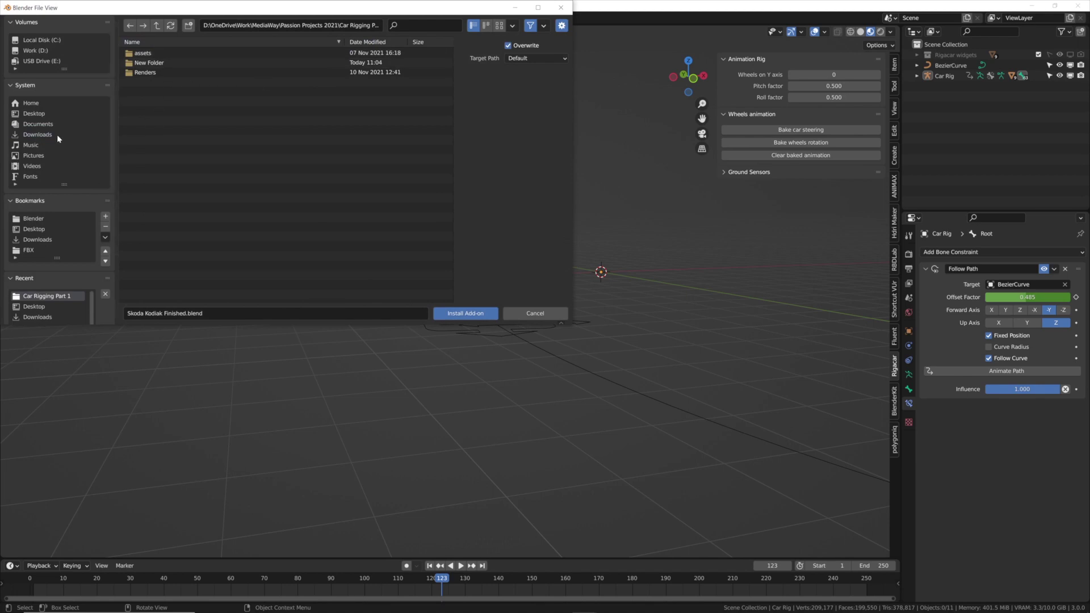
click(559, 10)
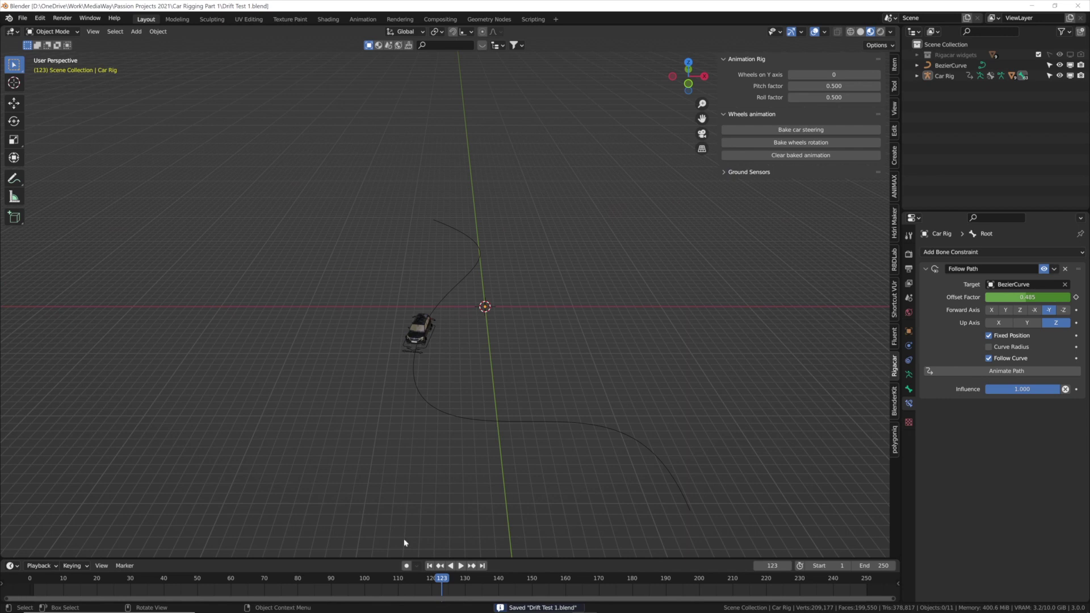
- Play the car's drive along the curve and scrub back to about frame 178
key(space)
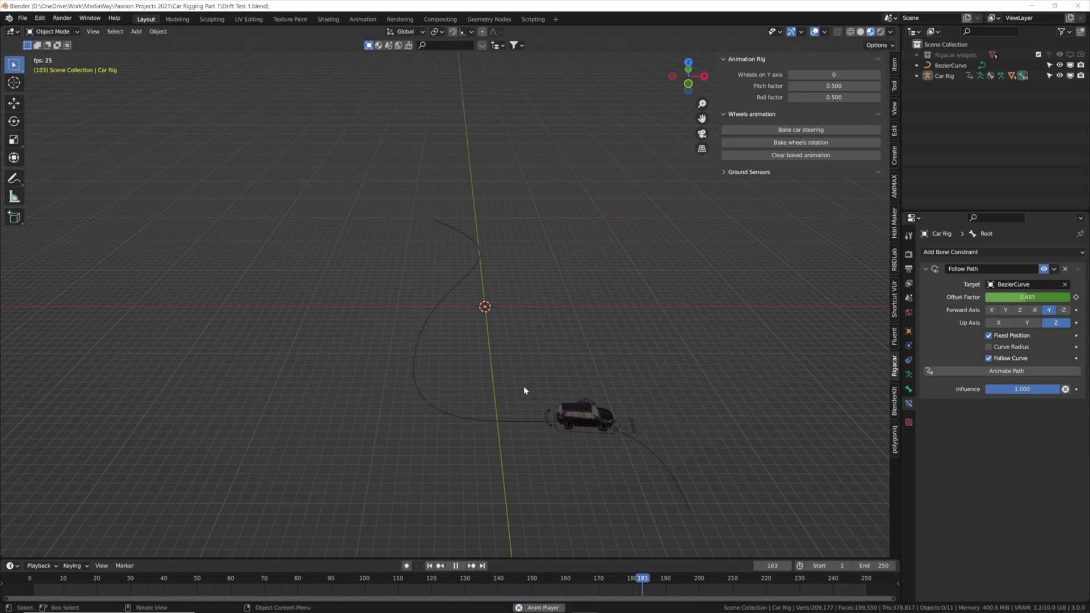
key(space)
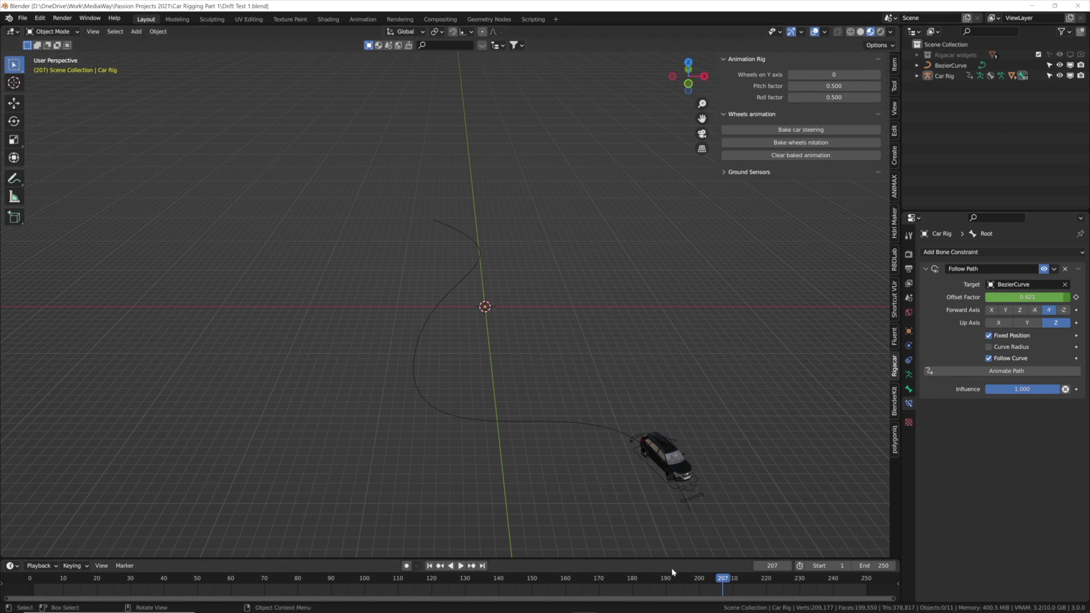
drag(669, 575, 625, 577)
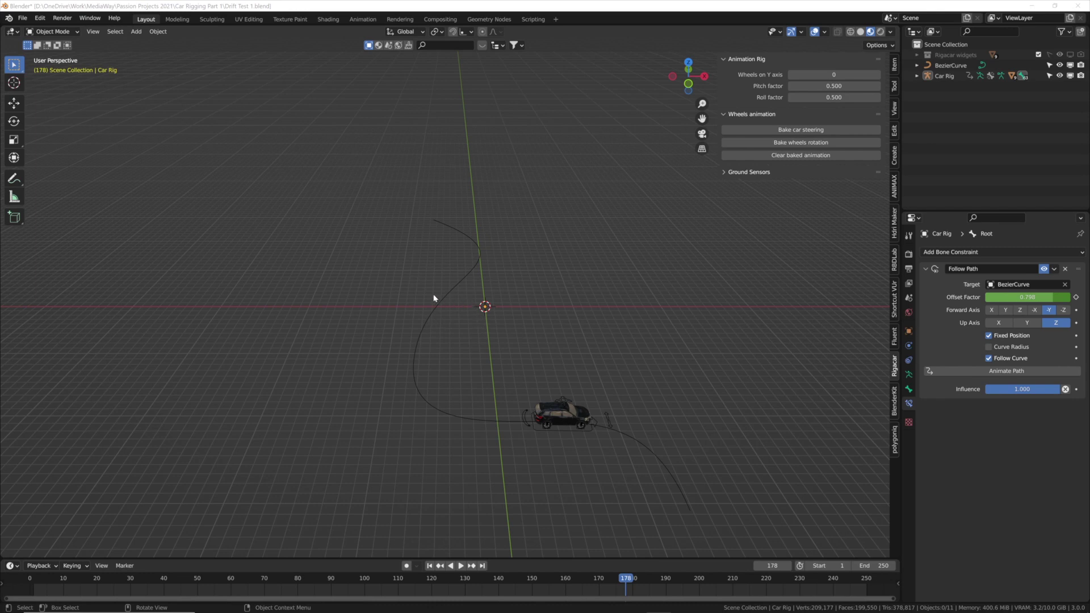
- In top view, move the BezierCurve's end point far up-right with its handle turned horizontal
key(KP_7)
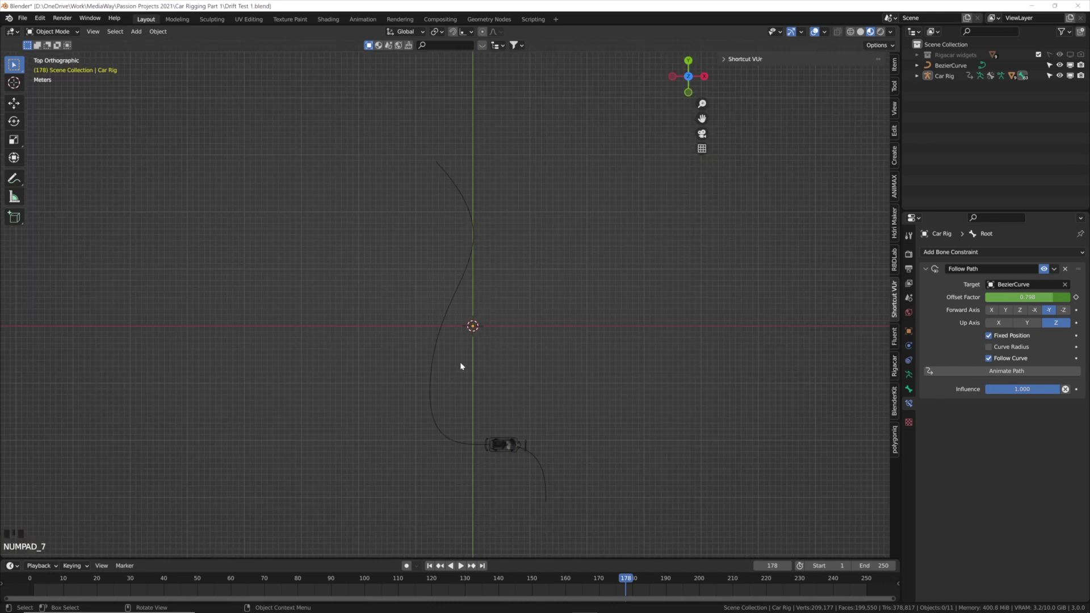
click(474, 246)
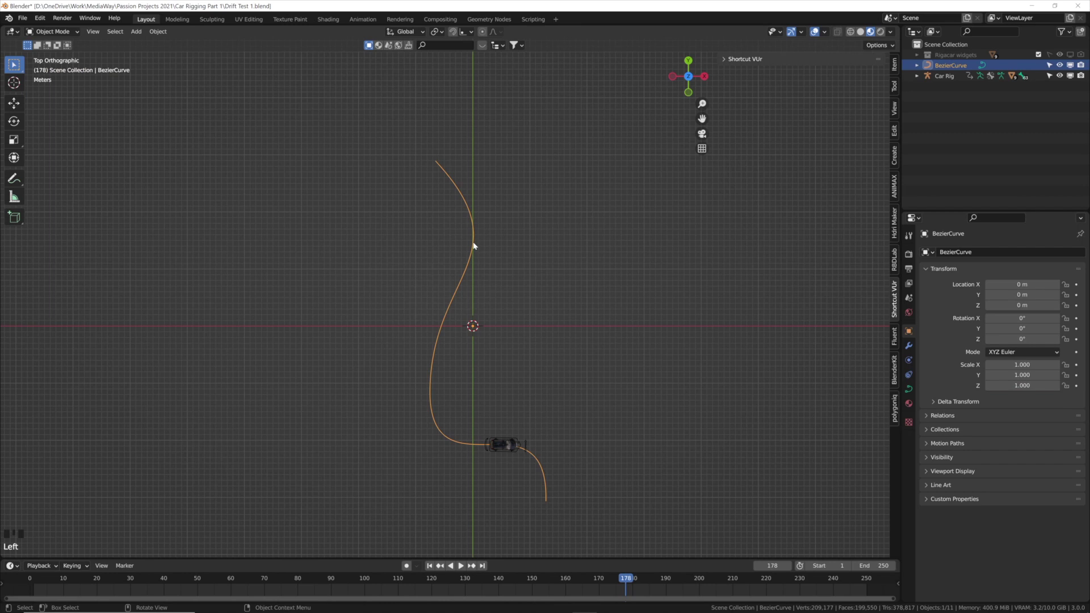
key(Tab)
scroll(474, 246, down, 5)
key(g)
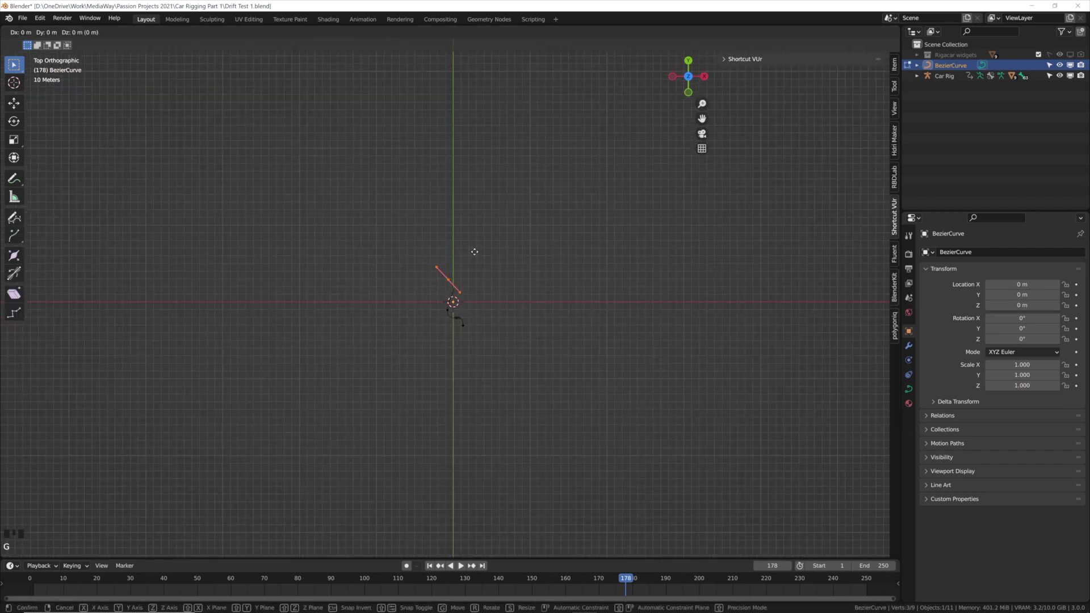
click(588, 114)
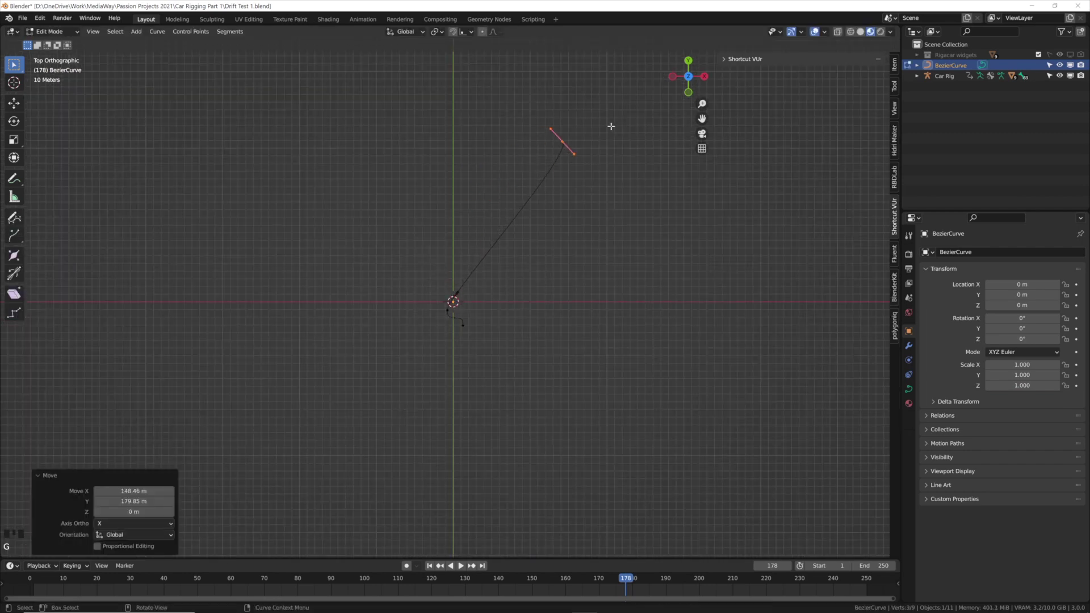
key(r)
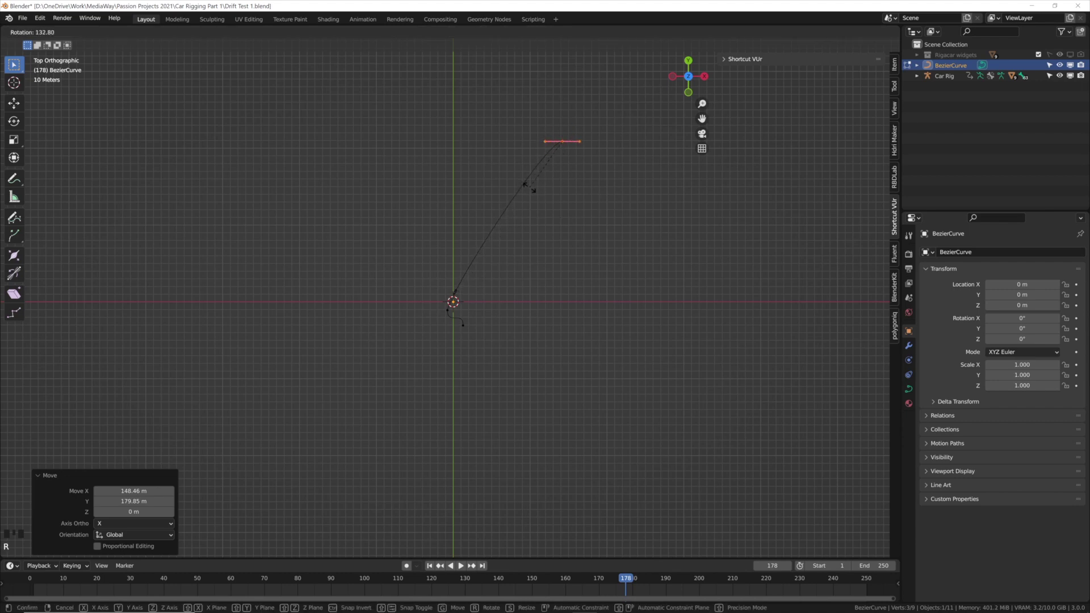
click(529, 187)
- Reposition the curve's lower control point near the bottom to form a long straight
drag(425, 292, 479, 316)
key(g)
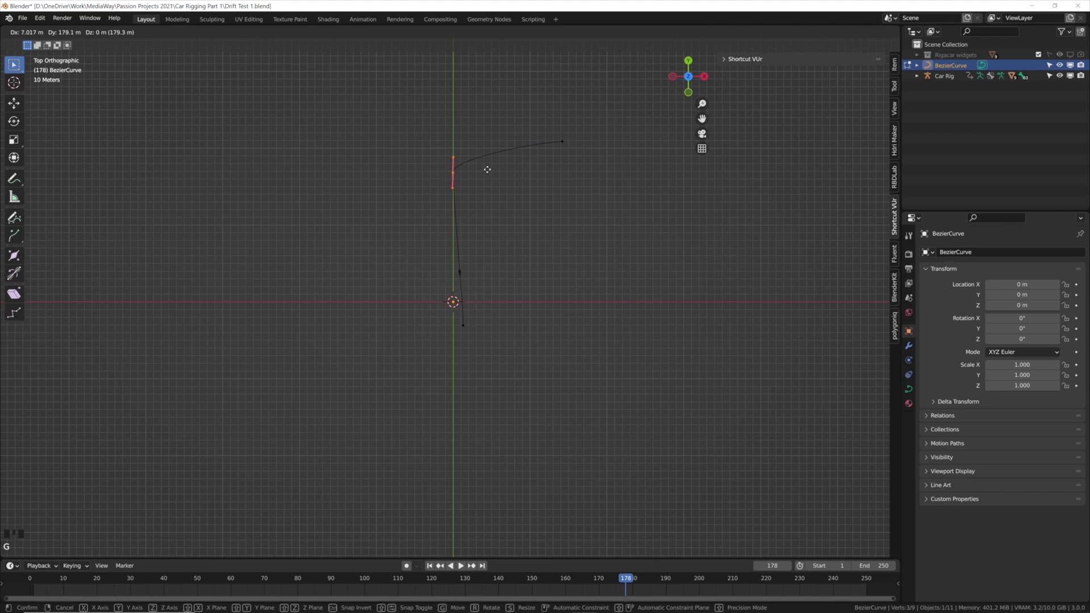
click(486, 168)
drag(498, 312, 404, 389)
key(g)
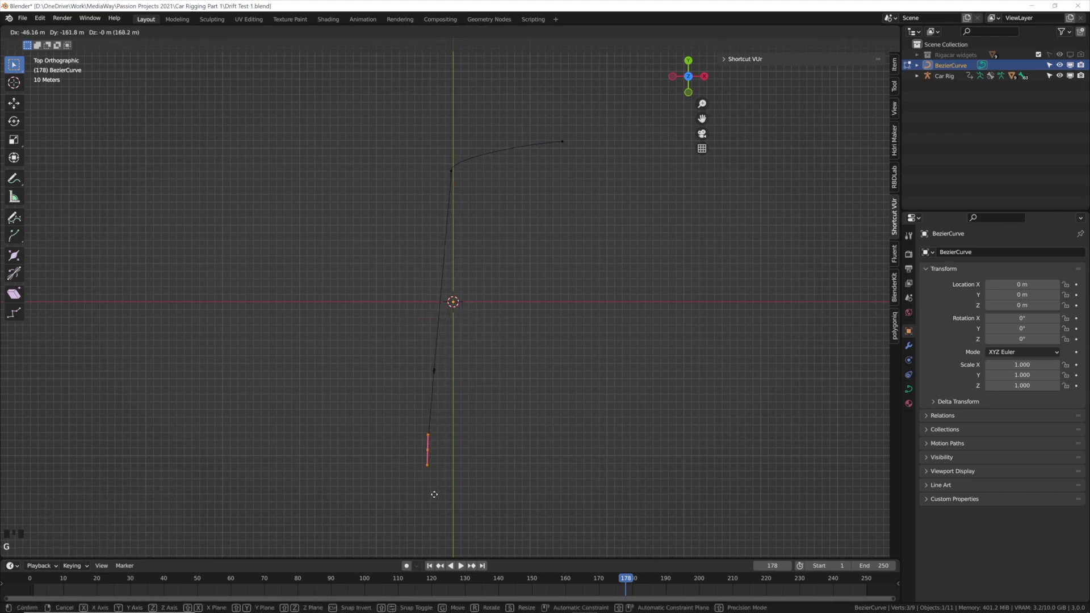
click(440, 470)
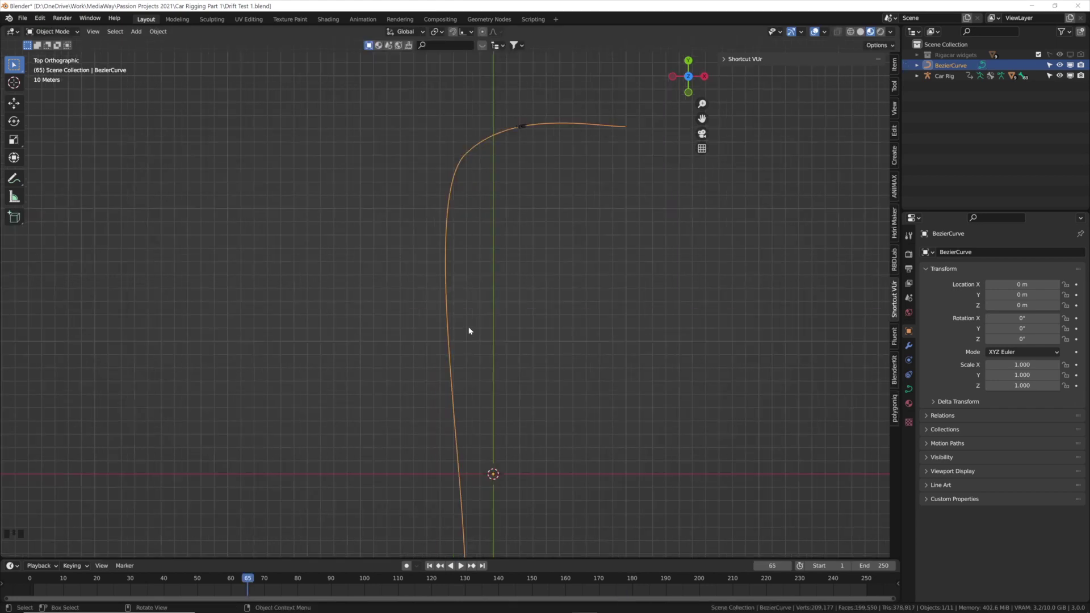
- Search BlenderKit for 'road' and place the Procedural 2 lanes road profile beside the curve
middle_drag(469, 331, 493, 237)
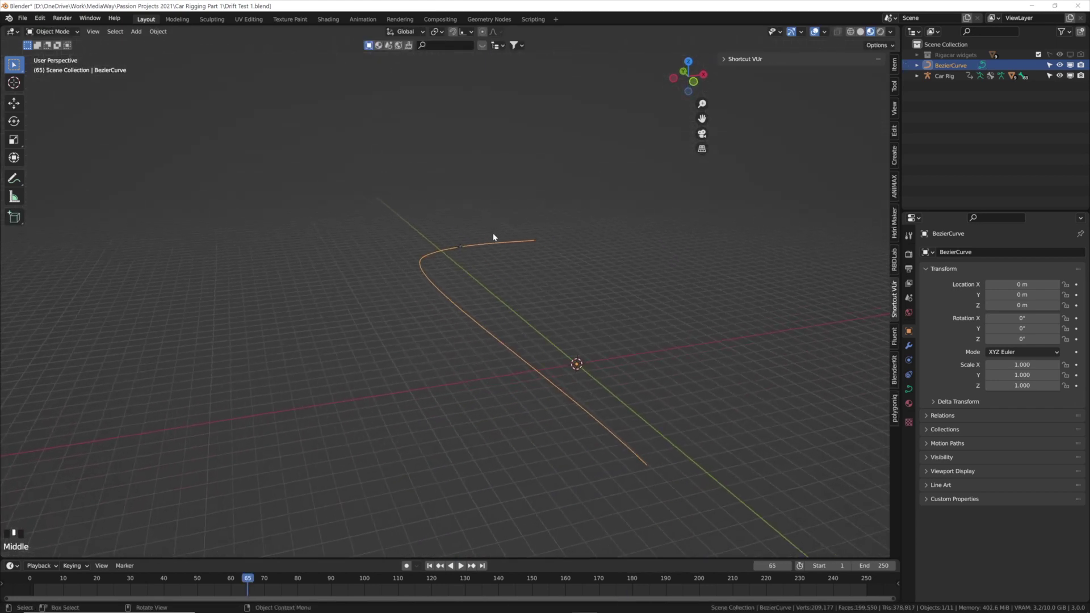
click(895, 372)
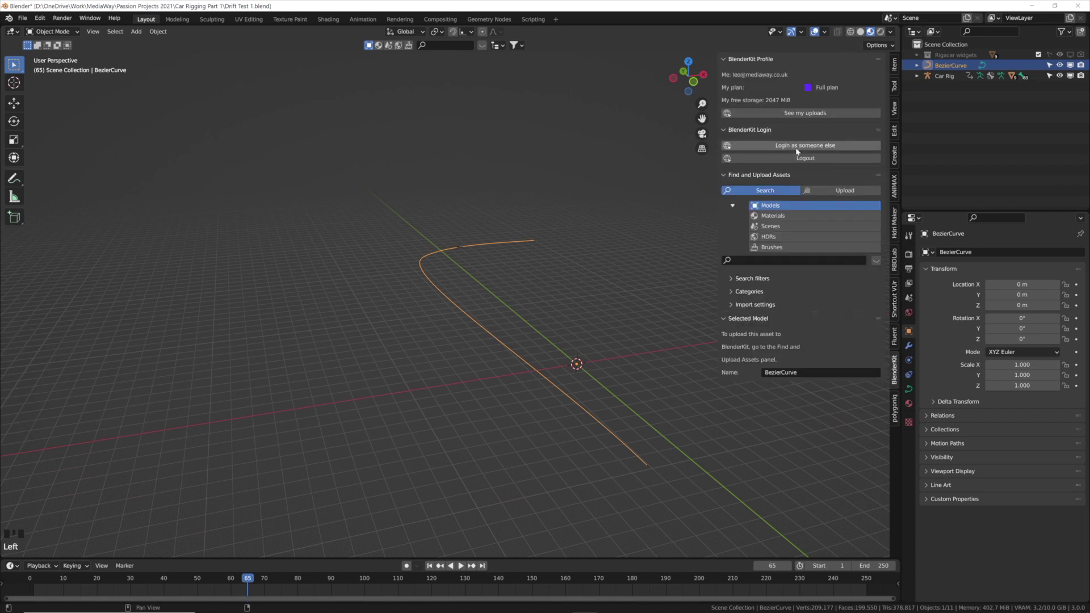
double_click(793, 261)
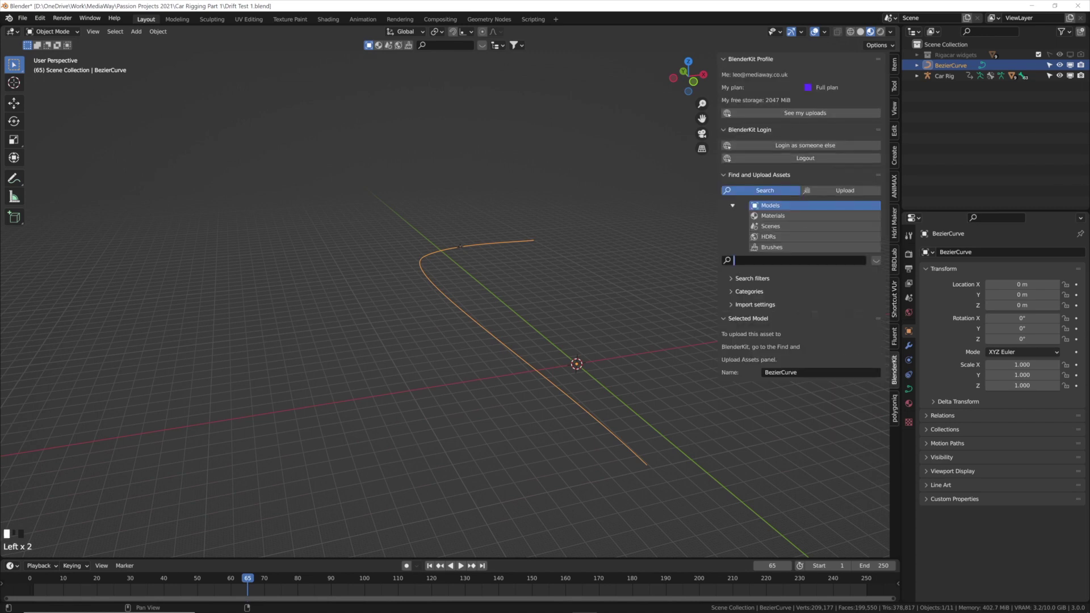
text(road)
key(Return)
mouse_move(55, 67)
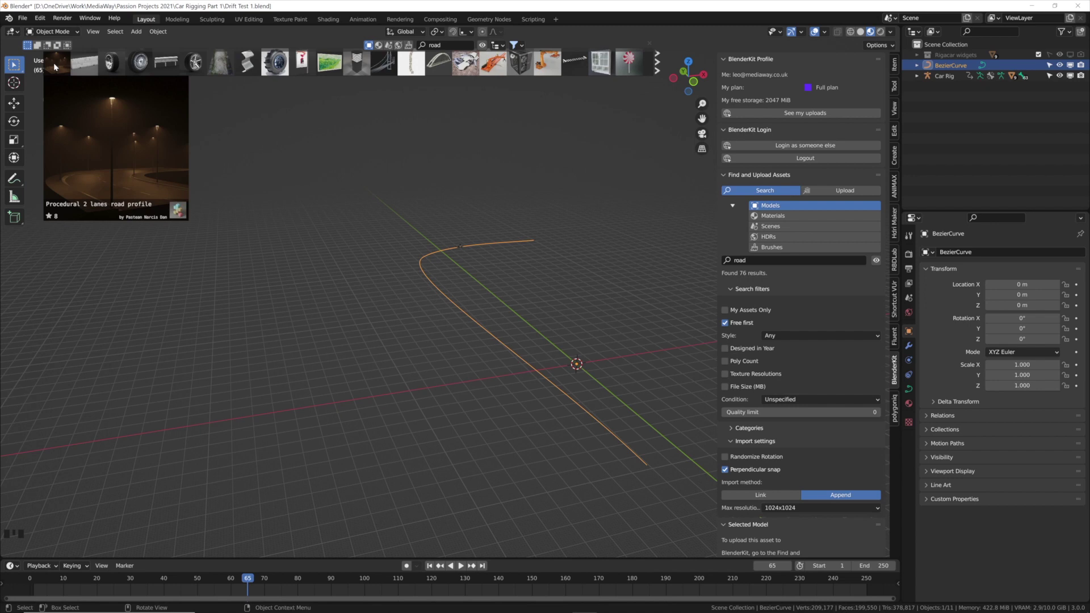
drag(55, 67, 386, 280)
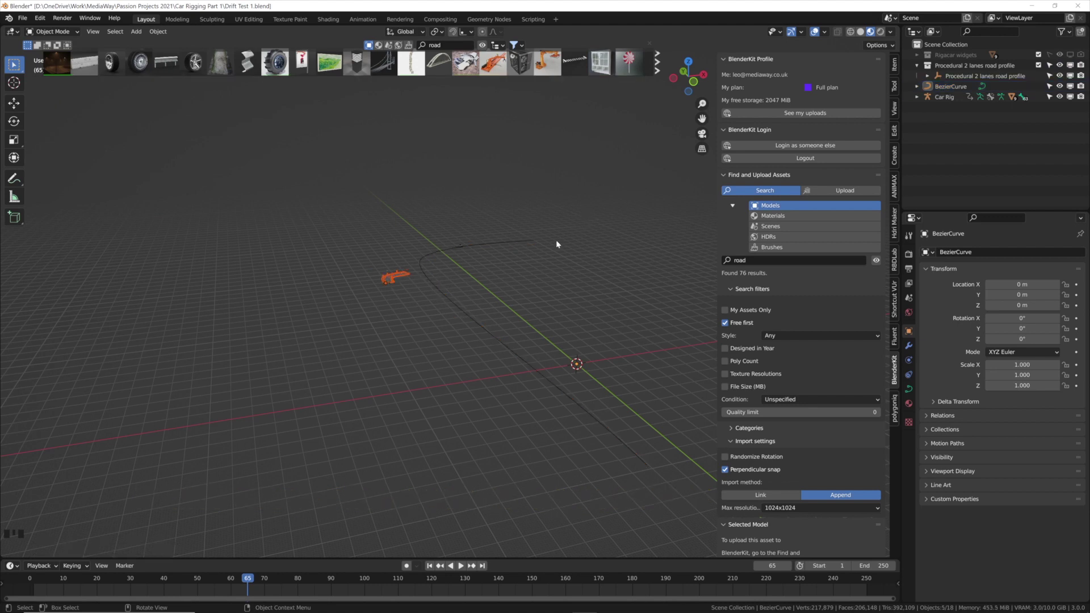
click(951, 87)
double_click(951, 87)
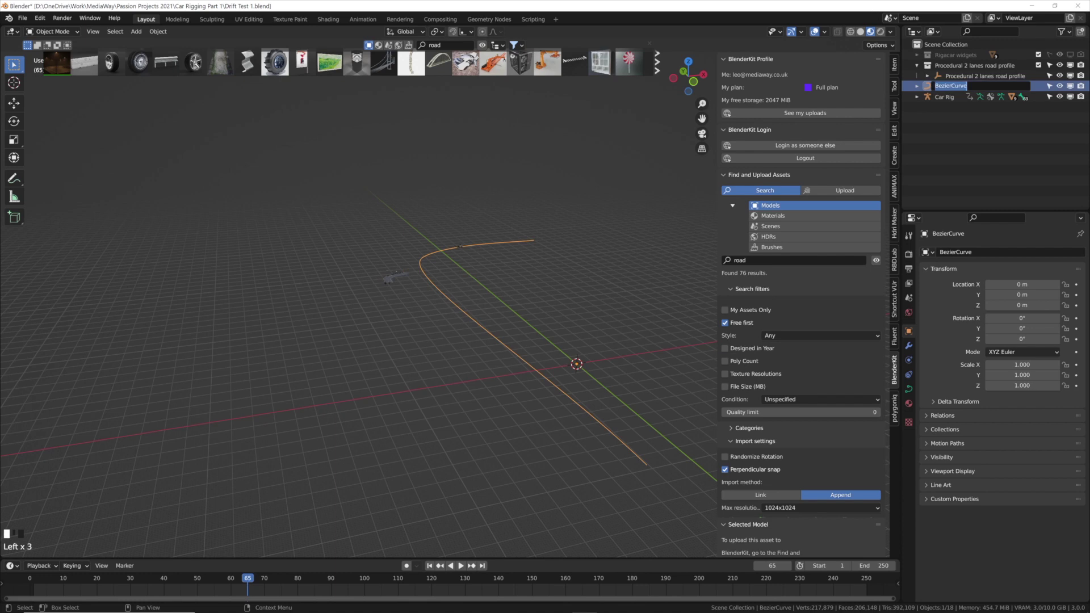
text(Car Curve)
key(Return)
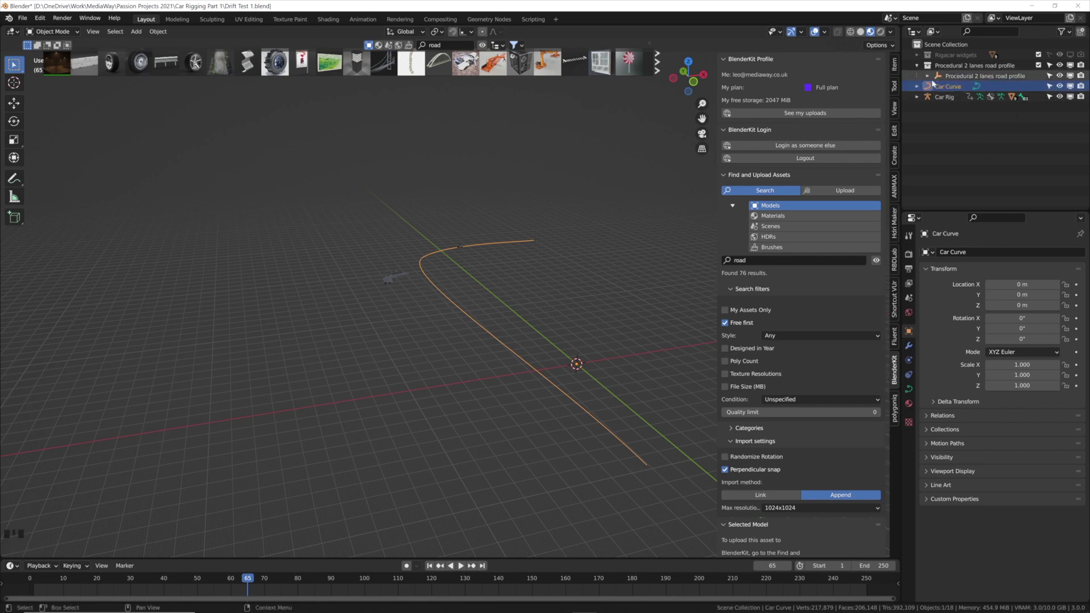
click(927, 76)
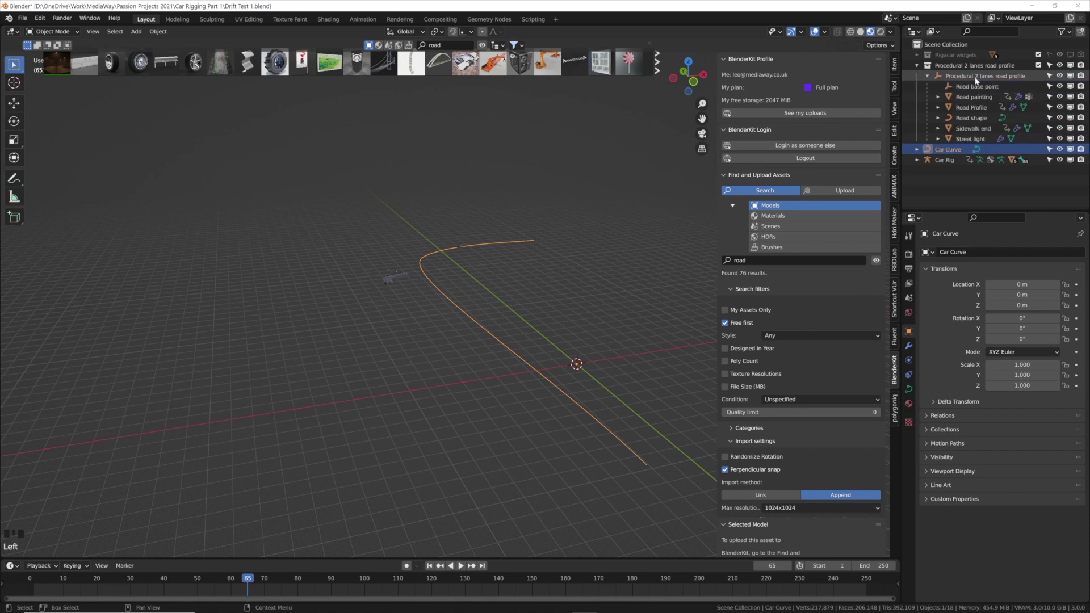
click(962, 119)
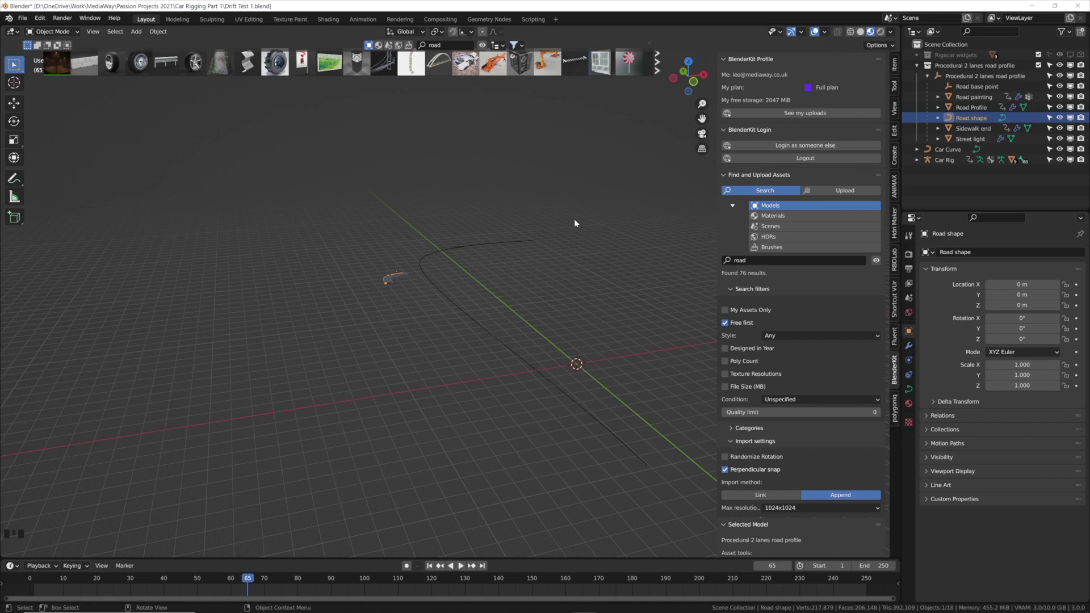
- Rotate, scale and move the Road shape curve's end points so the road follows the car's path
key(KP_7)
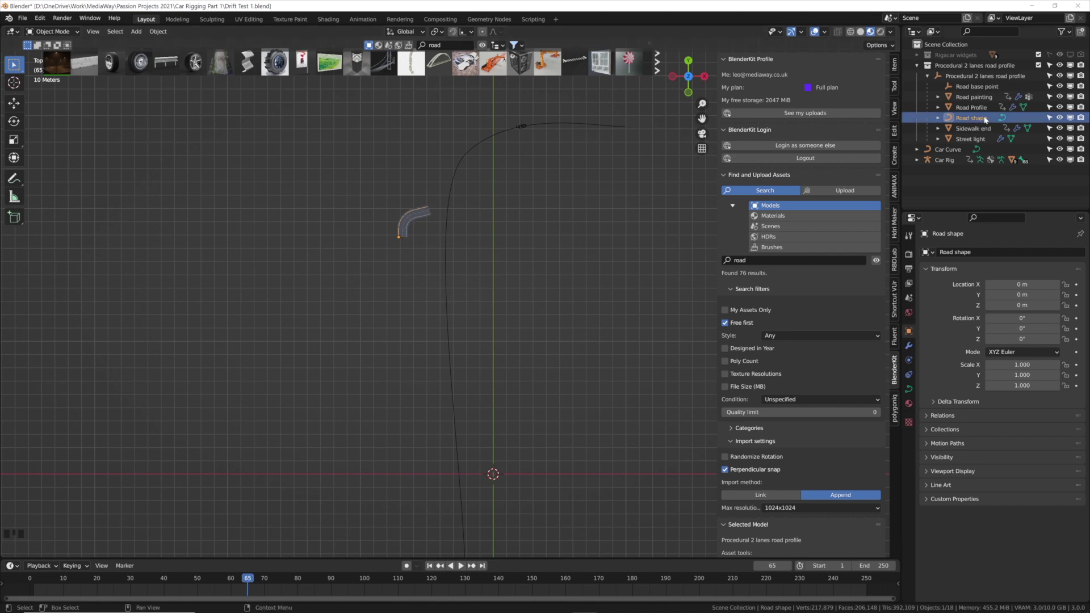
key(Tab)
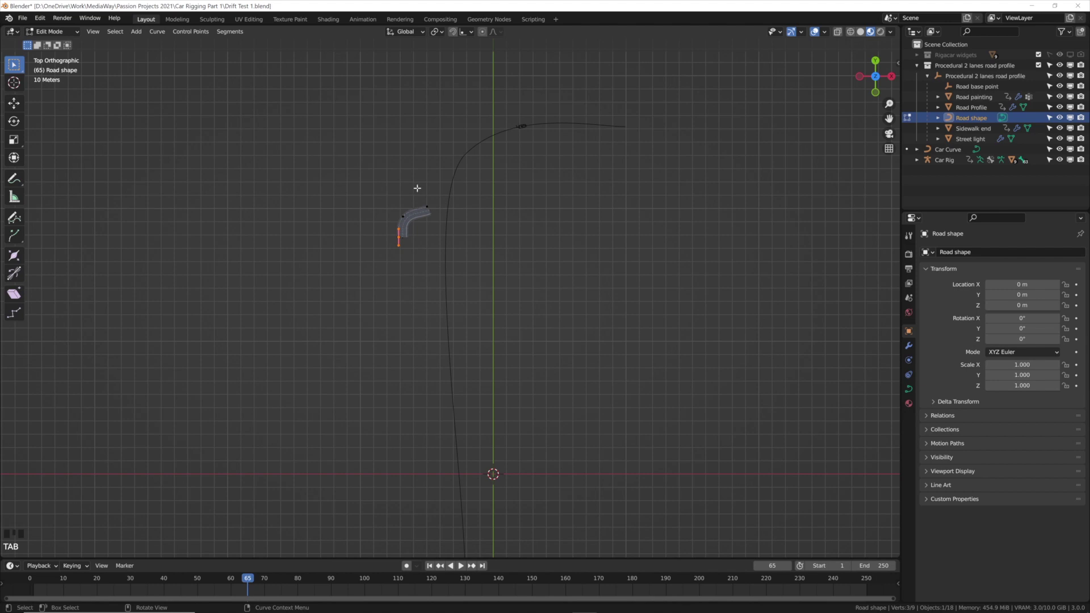
click(426, 207)
key(r)
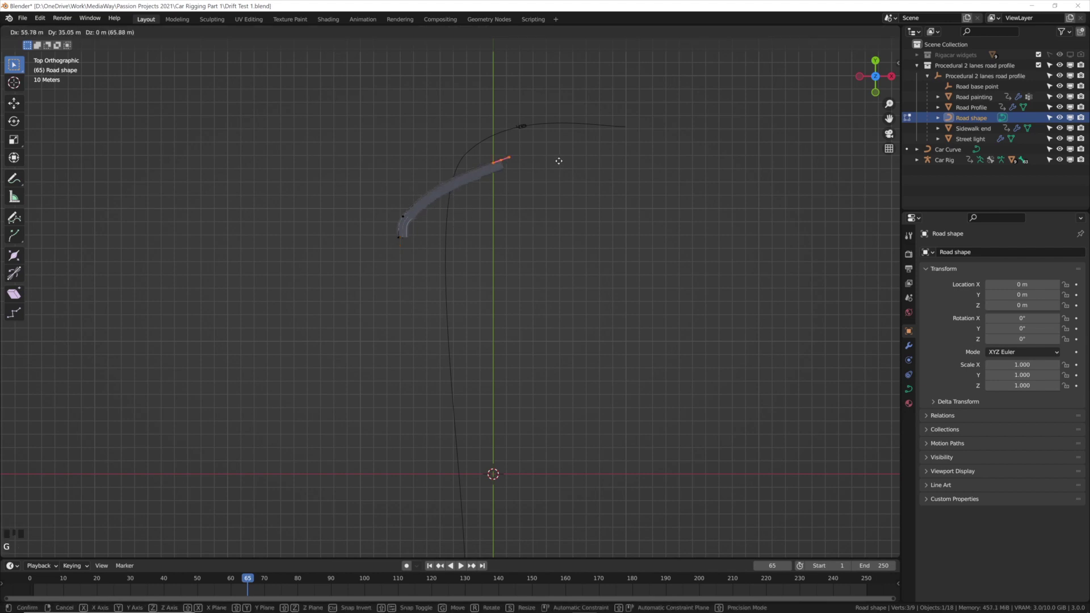
click(636, 125)
key(s)
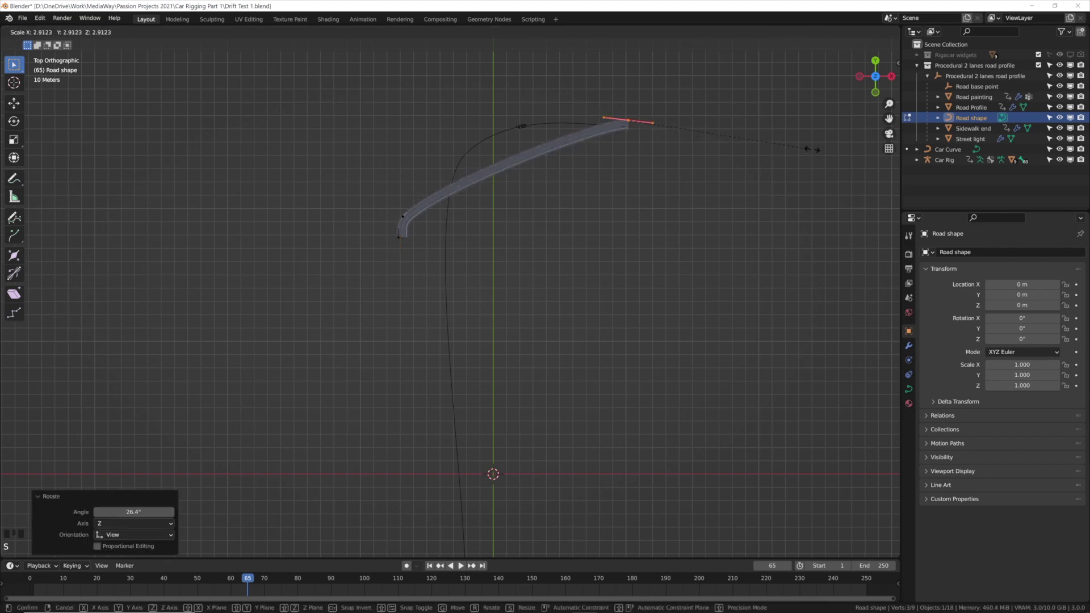
click(514, 170)
key(g)
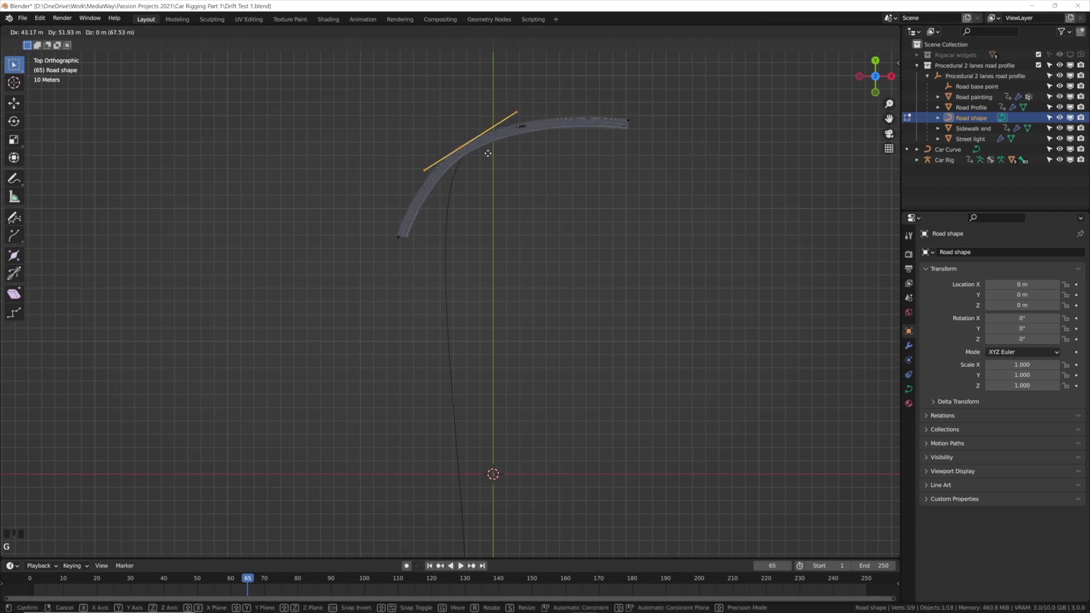
click(488, 154)
click(399, 237)
scroll(488, 272, down, 2)
key(g)
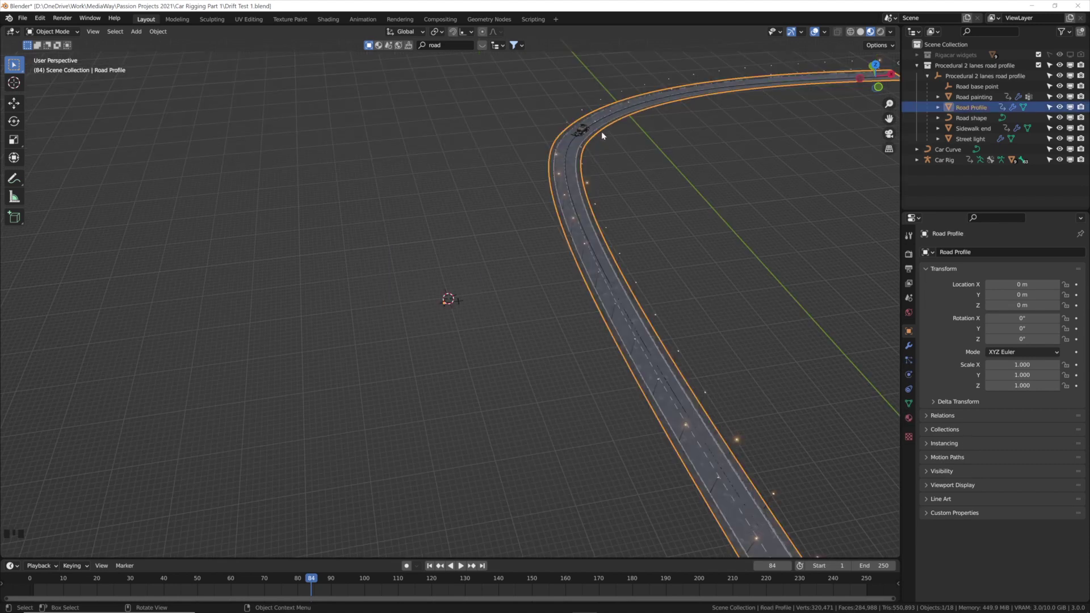
- In Edit Mode on the Road Profile, select the five vertices at its right end
click(958, 111)
key(Tab)
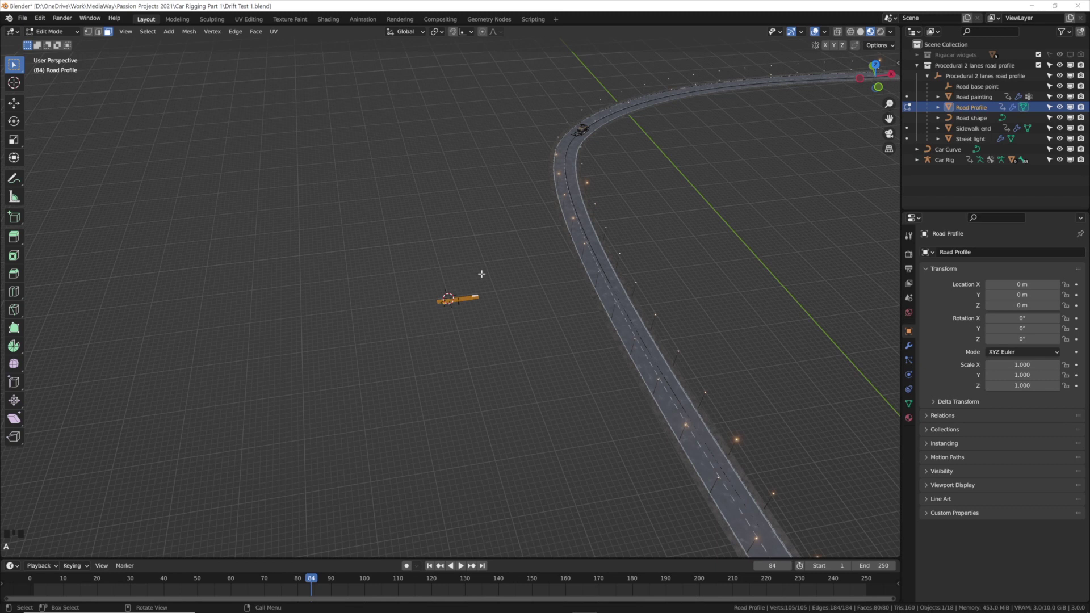
key(KP_Decimal)
middle_drag(471, 275, 340, 351)
middle_drag(438, 302, 515, 295)
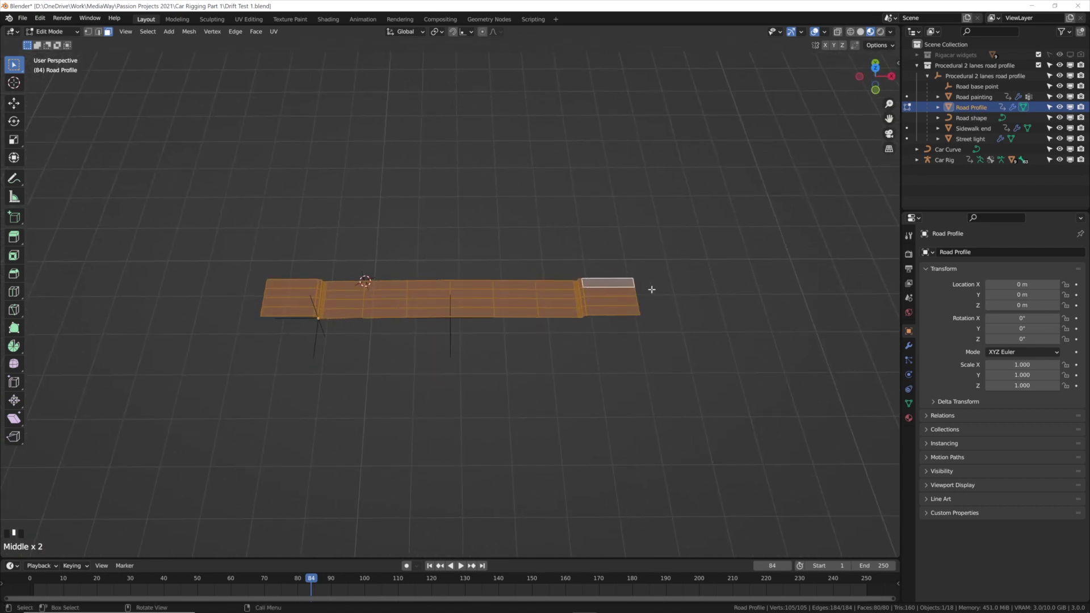
drag(616, 264, 662, 336)
click(631, 289)
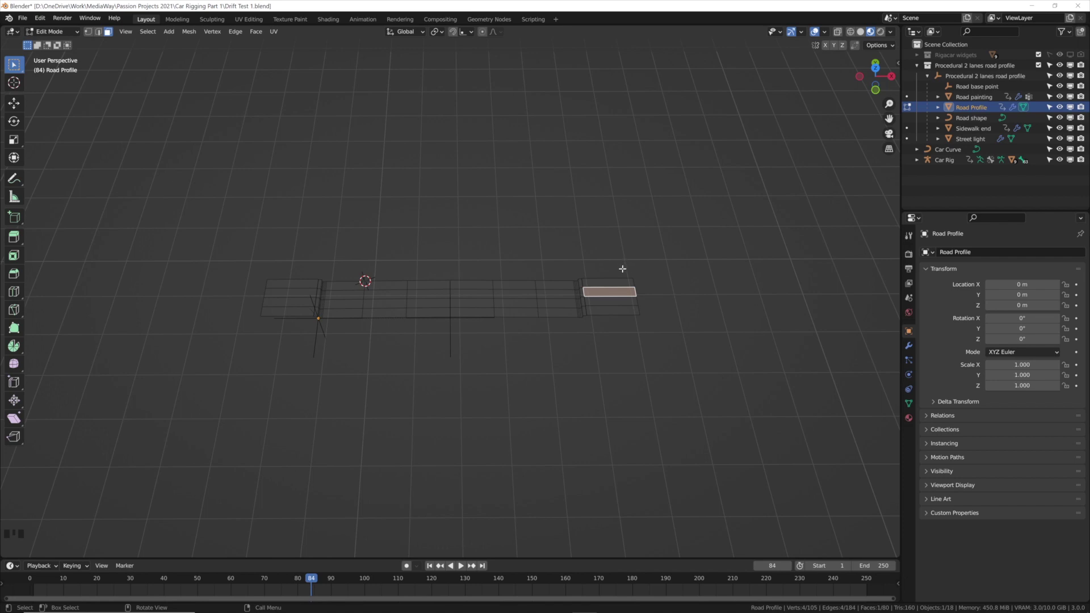
key(2)
key(1)
drag(624, 260, 663, 335)
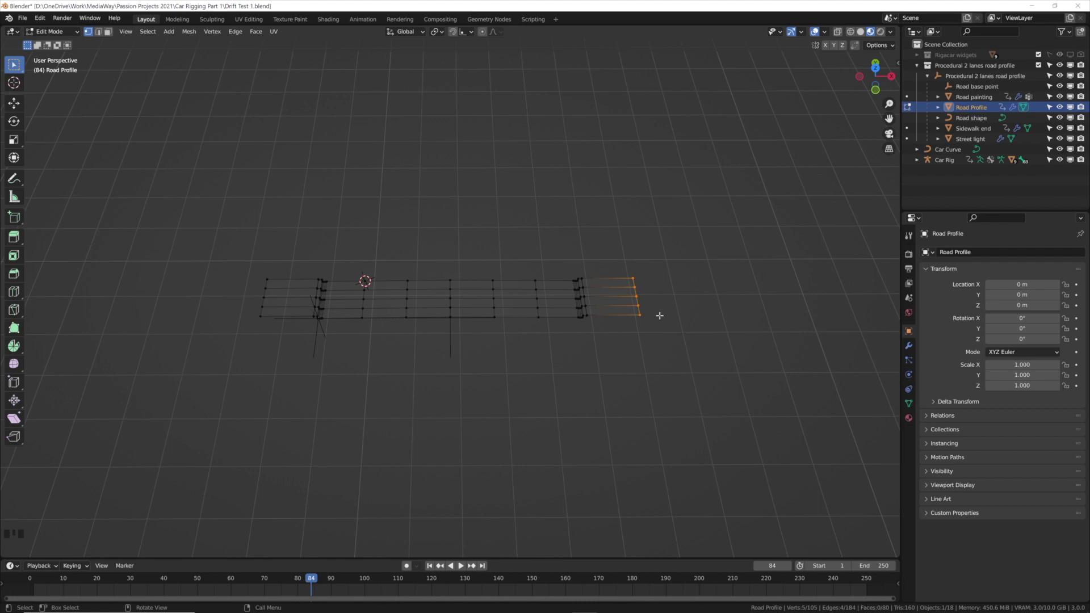
- Move the right-end vertices about 10.9 m out along X
key(KP_7)
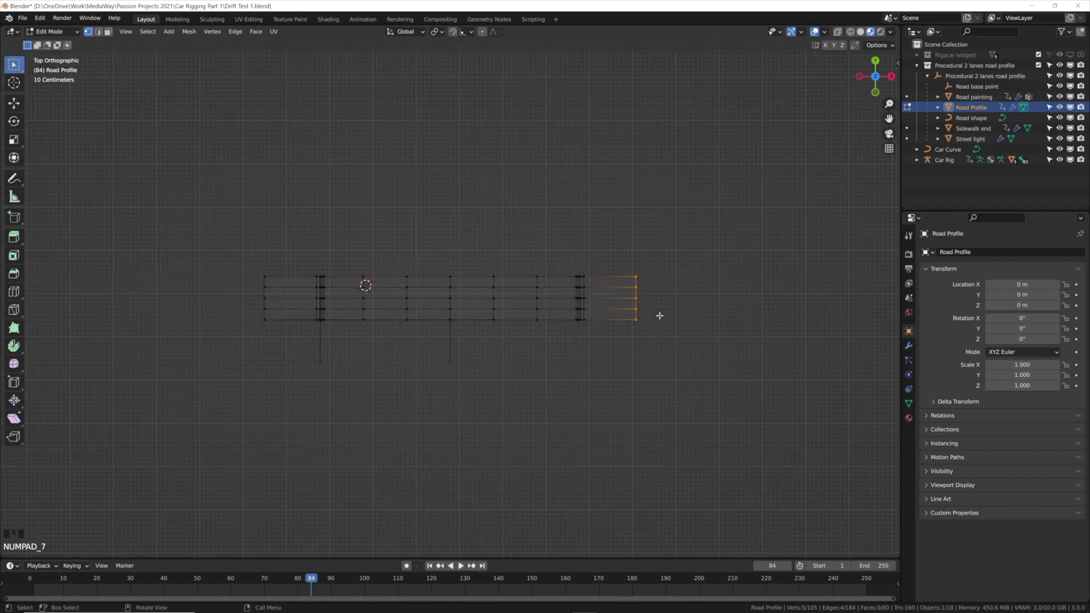
scroll(655, 302, down, 2)
key(g)
key(x)
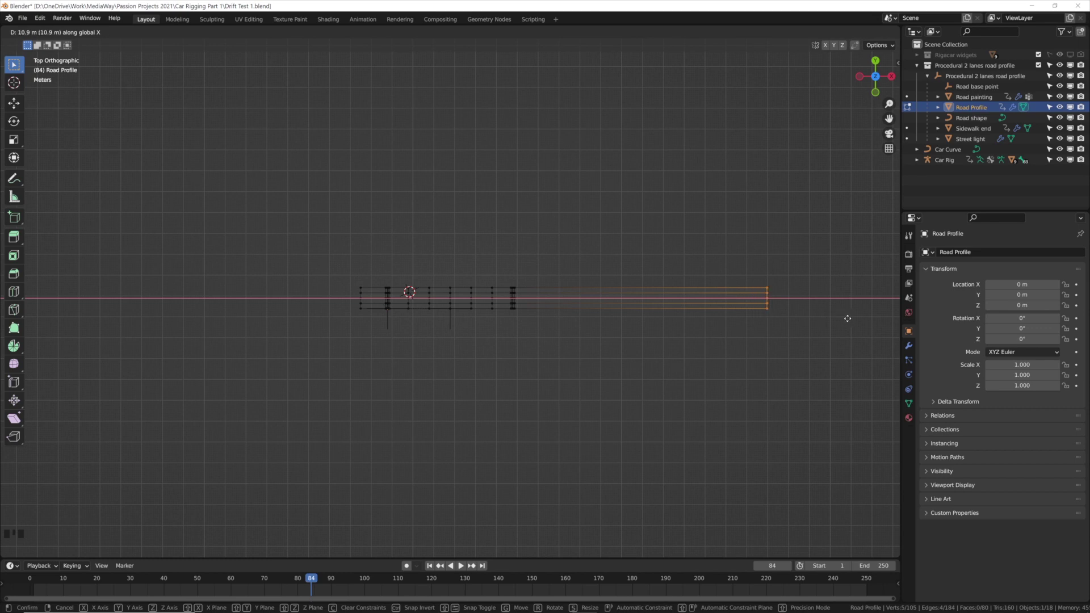
click(847, 318)
- Move the left-end vertices -10.216 m along X to widen the opposite verge
drag(375, 275, 328, 348)
key(g)
key(x)
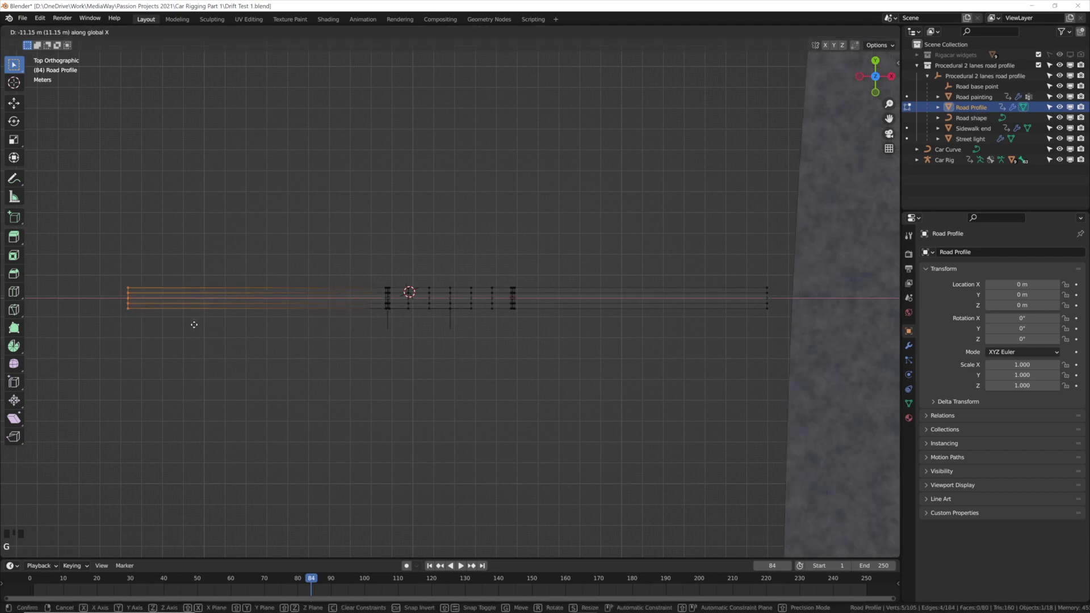
click(215, 325)
middle_drag(214, 324, 773, 275)
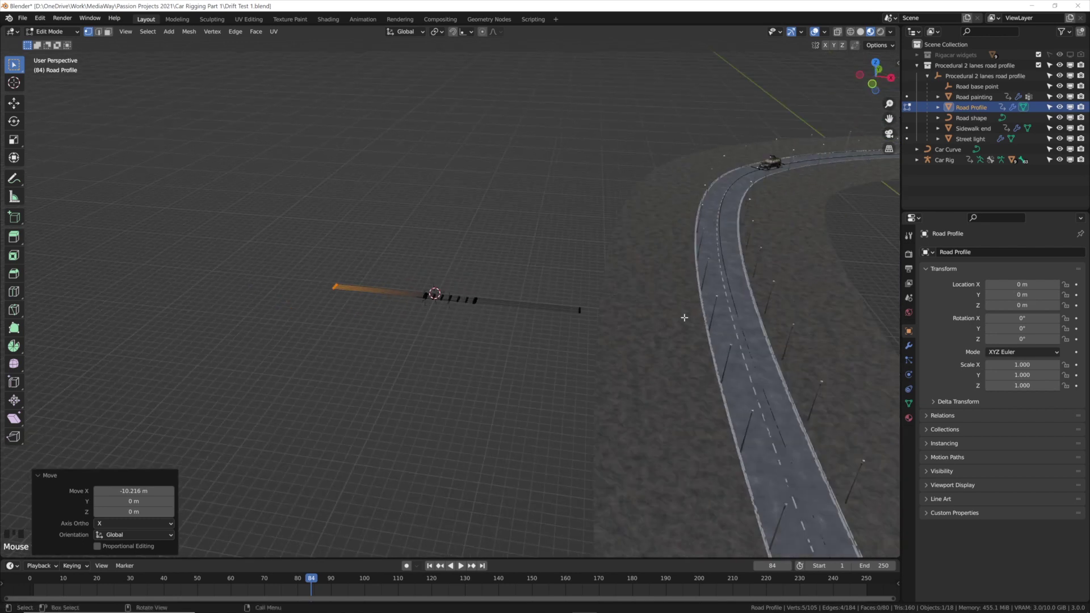
scroll(585, 353, up, 5)
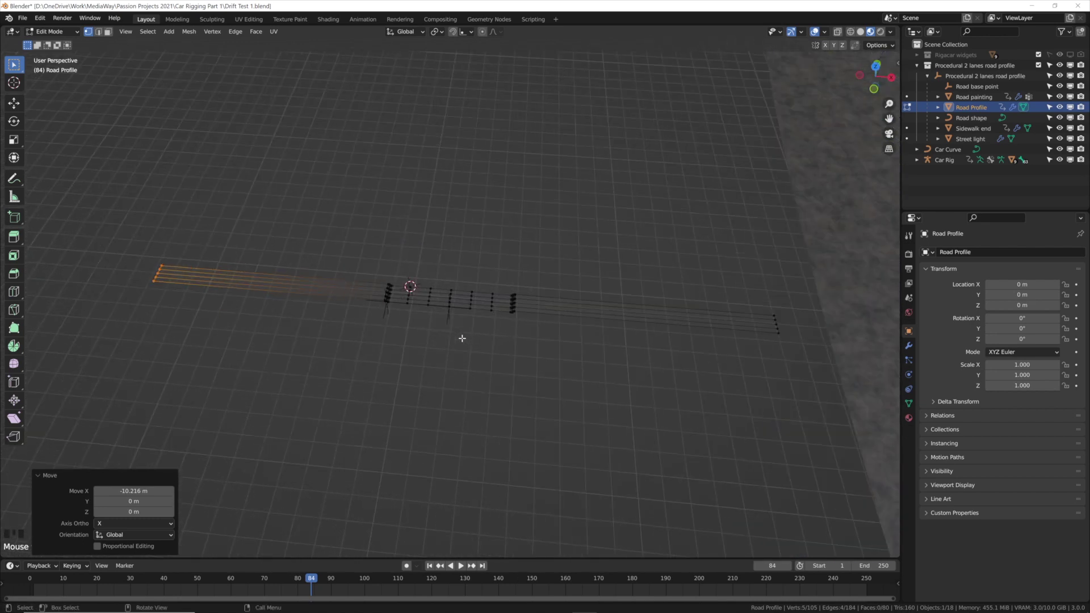
scroll(476, 332, up, 3)
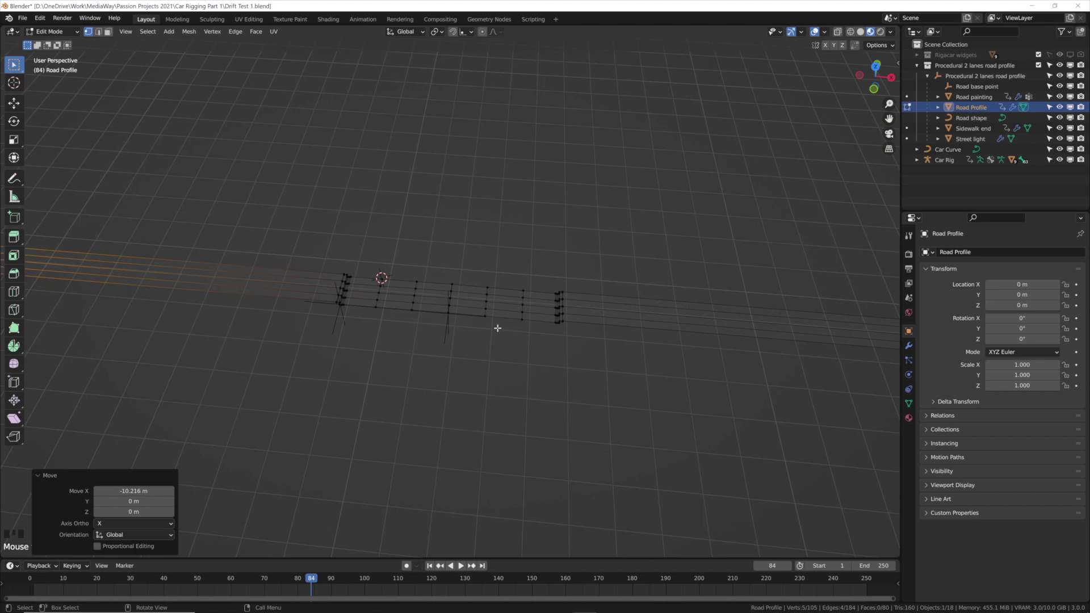
scroll(571, 305, down, 1)
- Add a cube at the 3D cursor and scale it to 0.256
shift+right_click(556, 306)
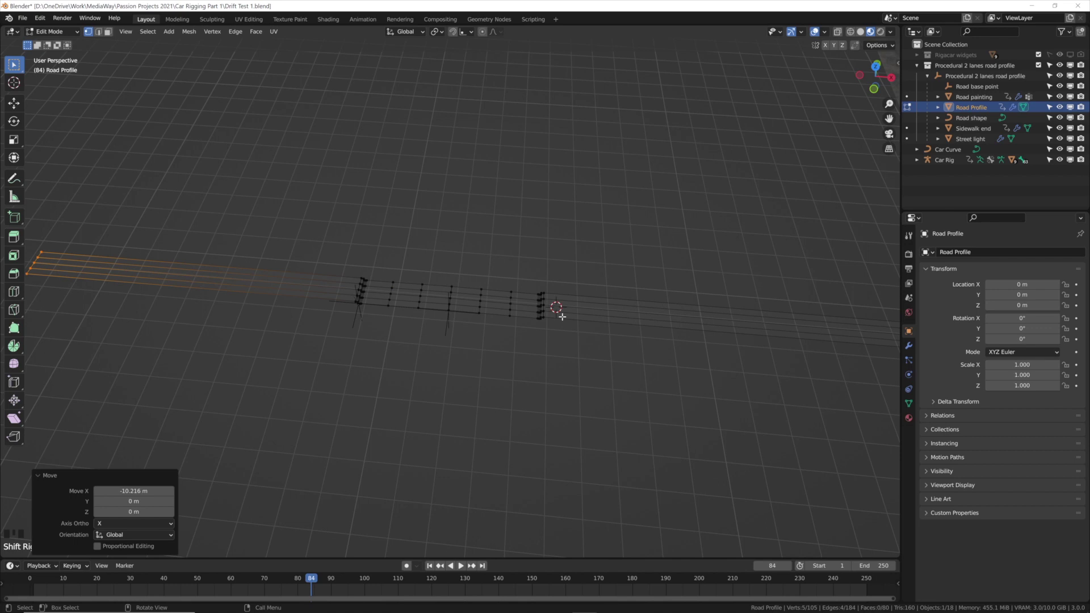
key(shift+a)
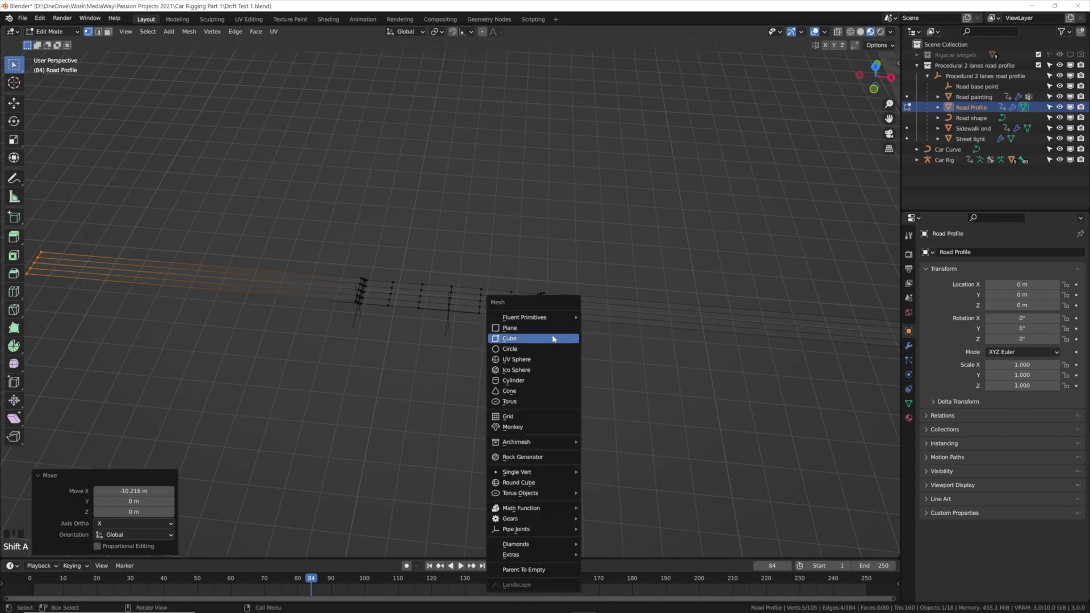
click(553, 339)
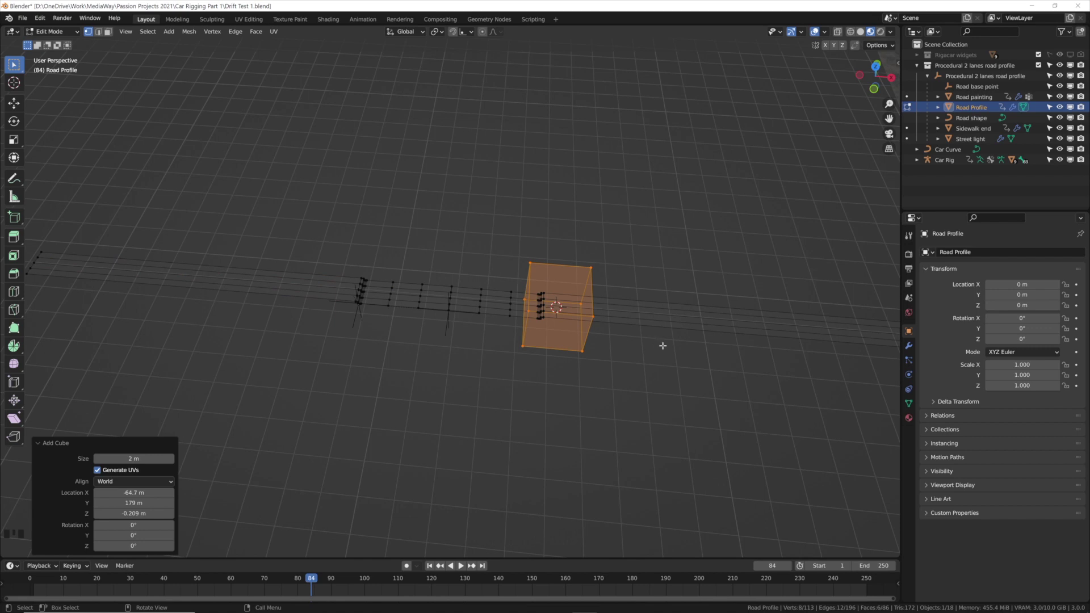
key(s)
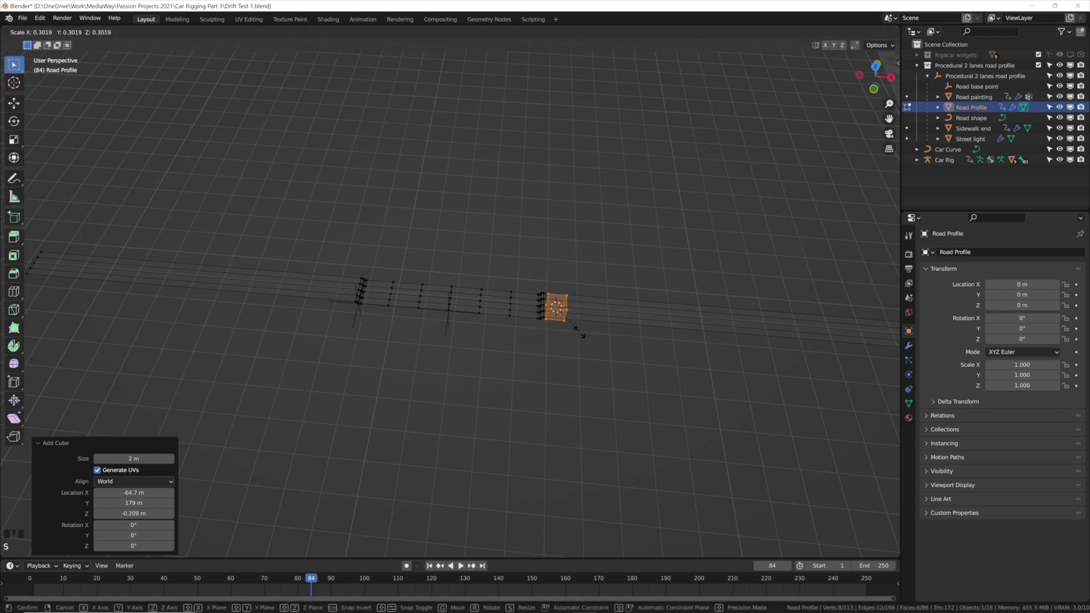
click(568, 332)
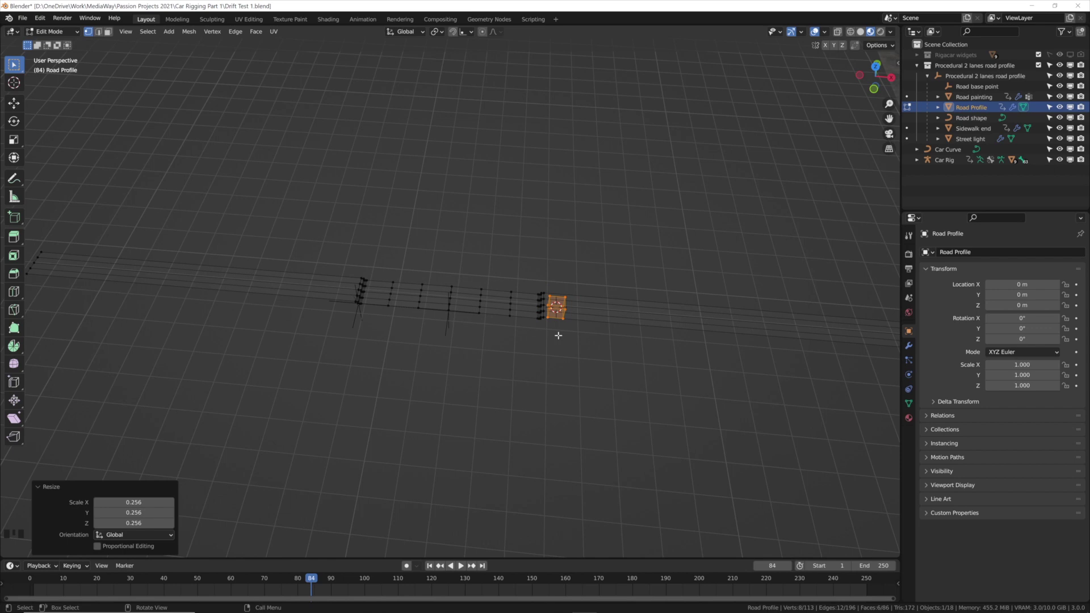
- Raise the cube 0.54 m along Z and scale it to 0.423
key(KP_Decimal)
scroll(557, 334, down, 5)
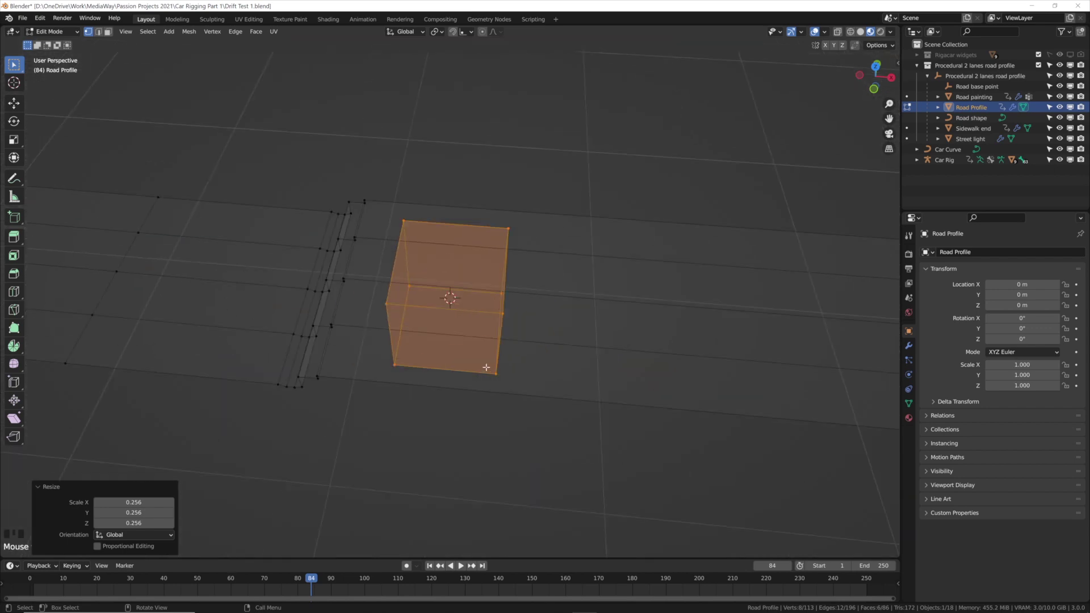
middle_drag(488, 366, 494, 312)
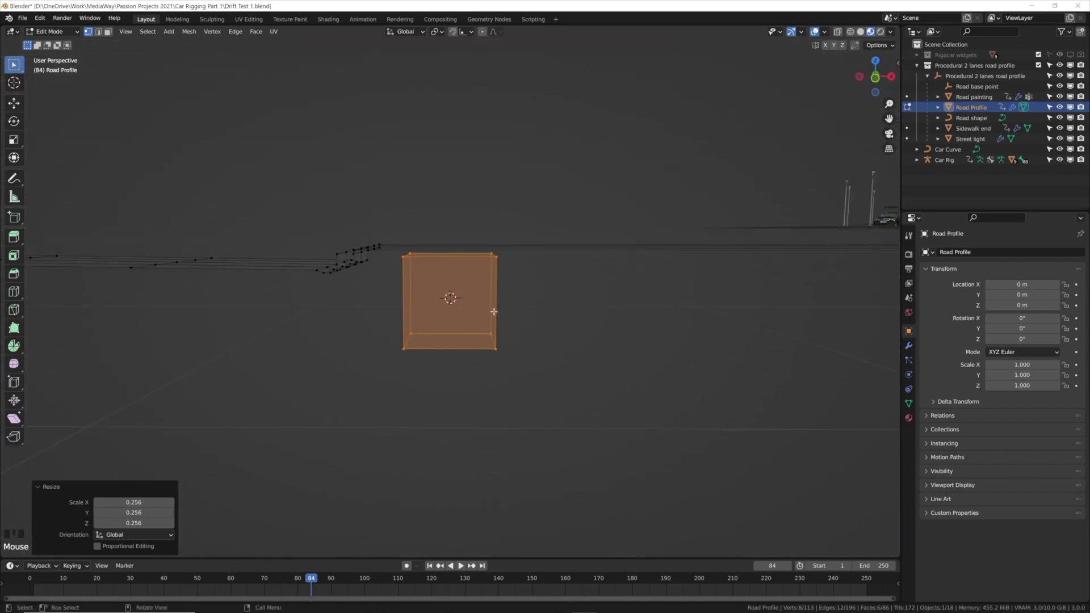
key(g)
key(z)
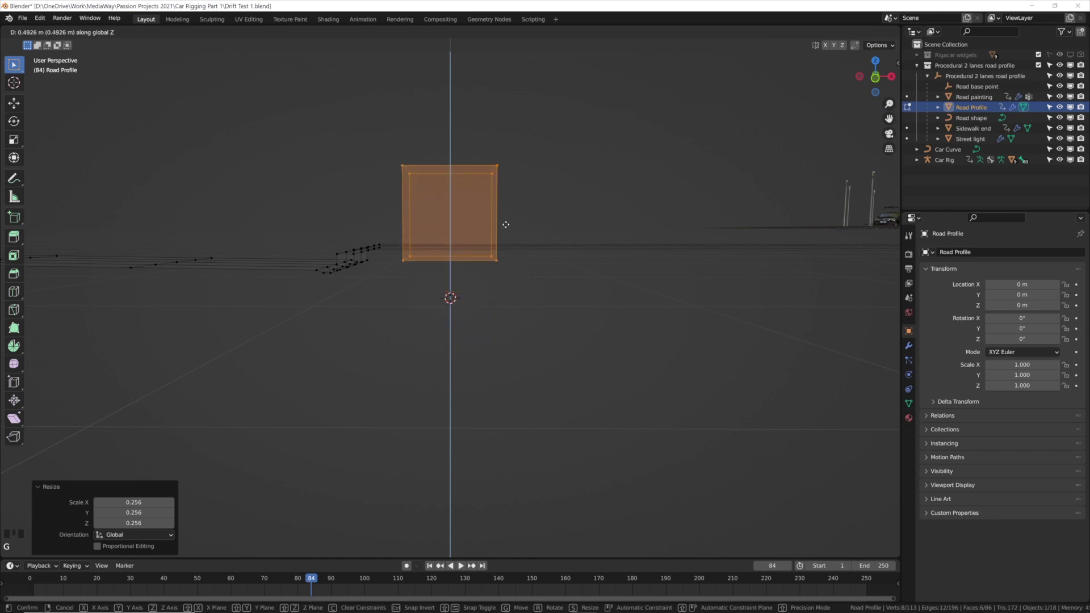
click(504, 223)
key(s)
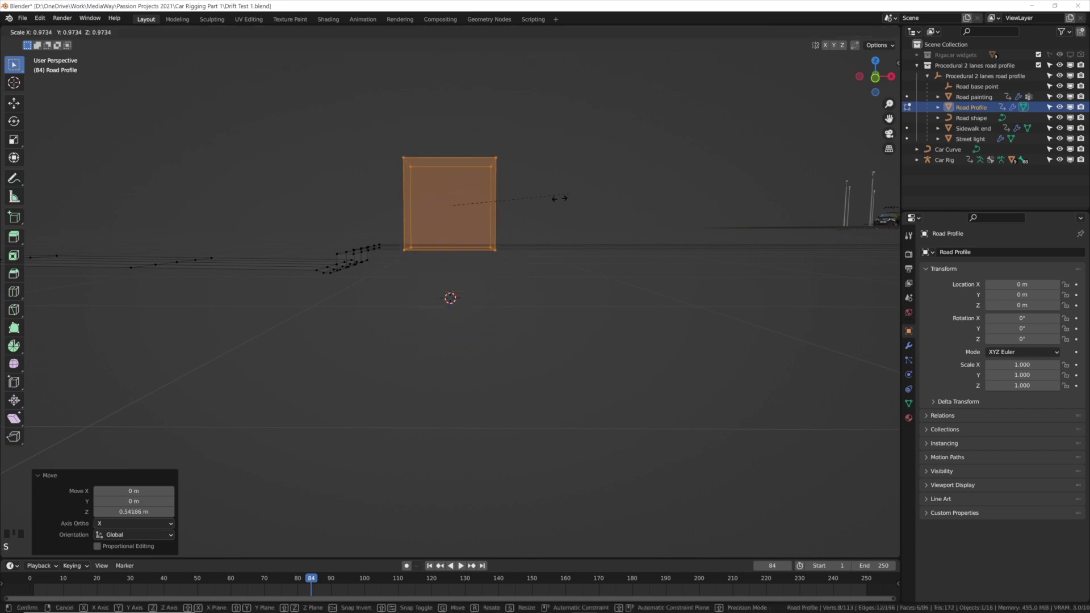
click(502, 206)
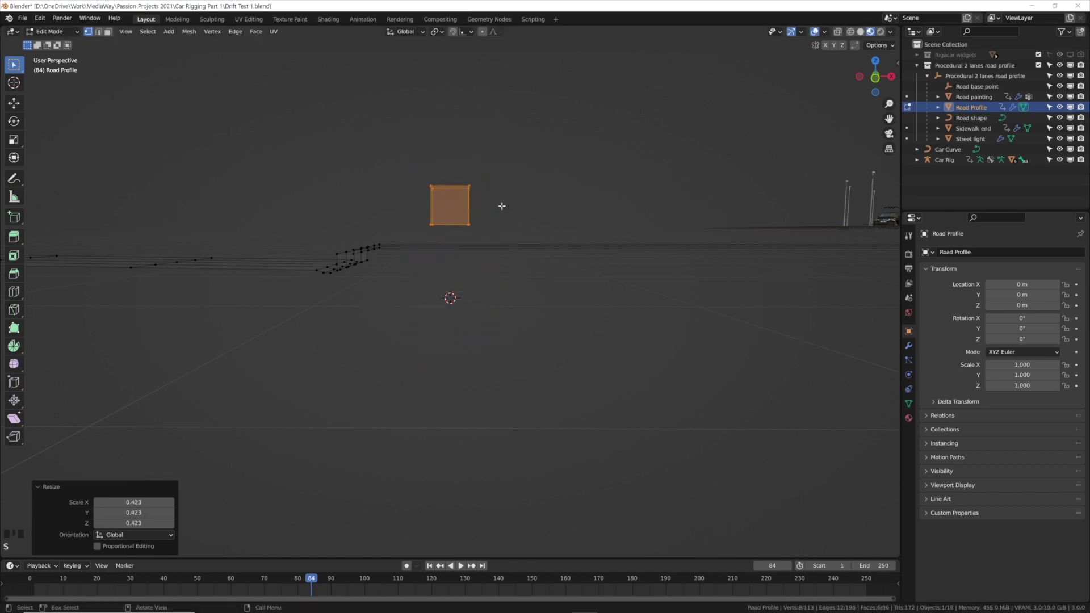
middle_drag(502, 207, 468, 236)
- Stretch the box about 0.36 m along Y by moving its right face
key(3)
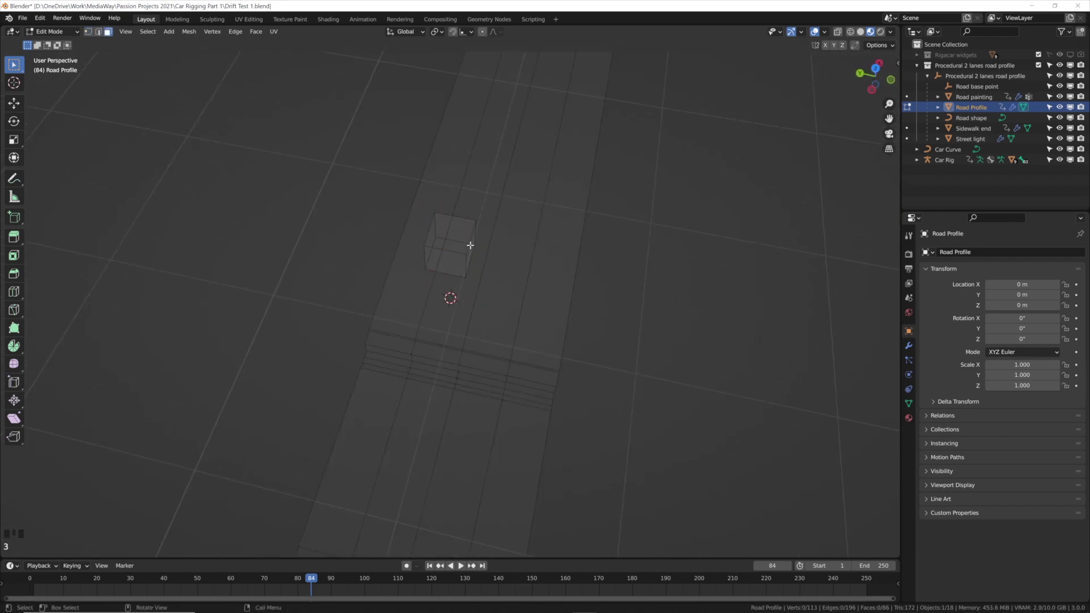
click(470, 245)
key(g)
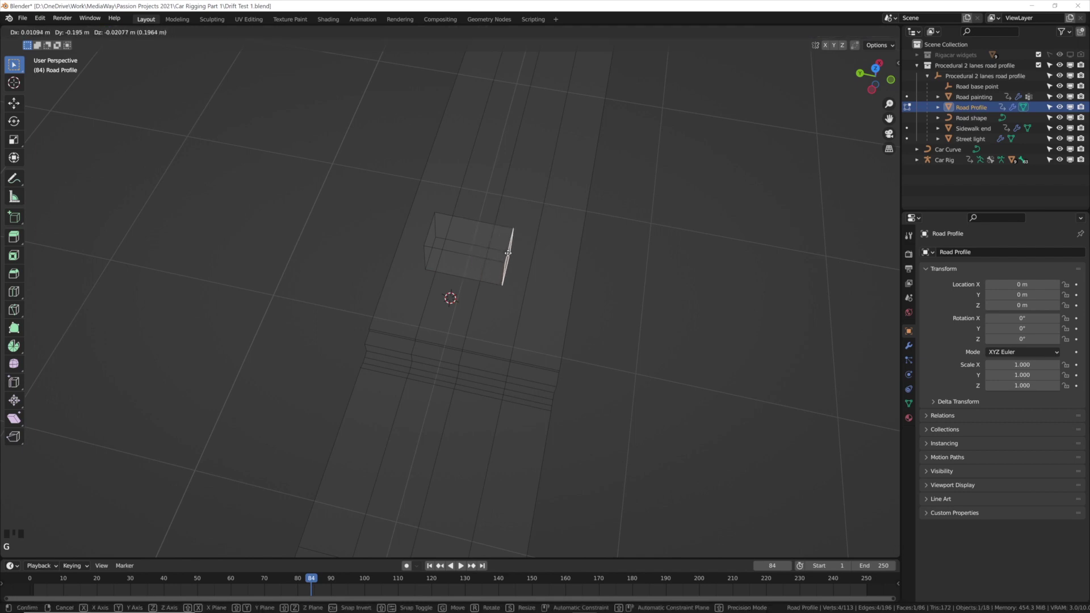
key(y)
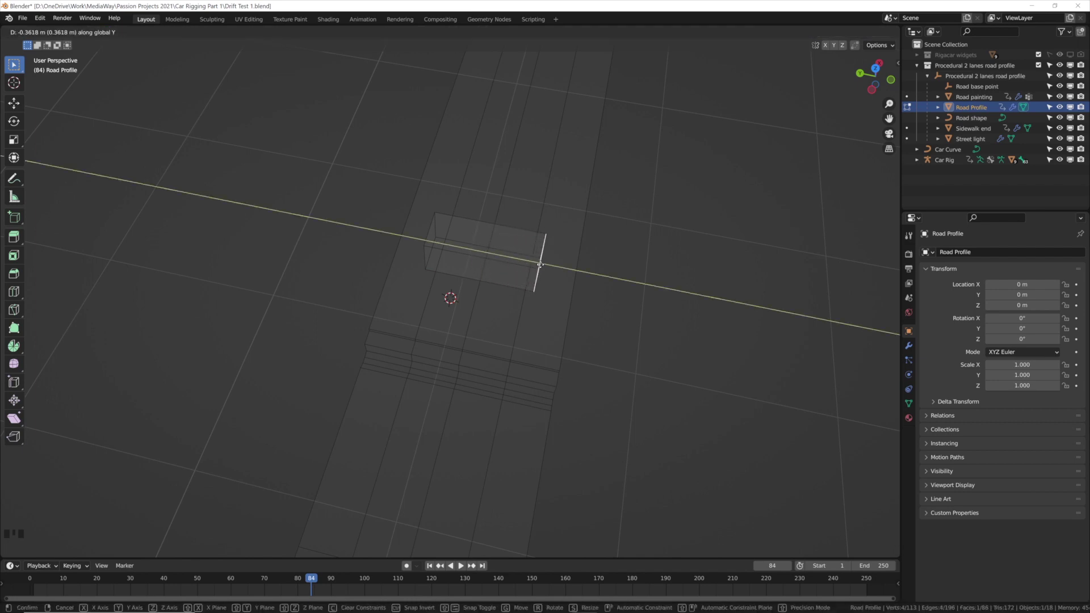
click(540, 264)
- Shrink the box's top face into a taper and select the whole box piece with L
click(513, 251)
key(s)
click(554, 245)
middle_drag(554, 245, 506, 220)
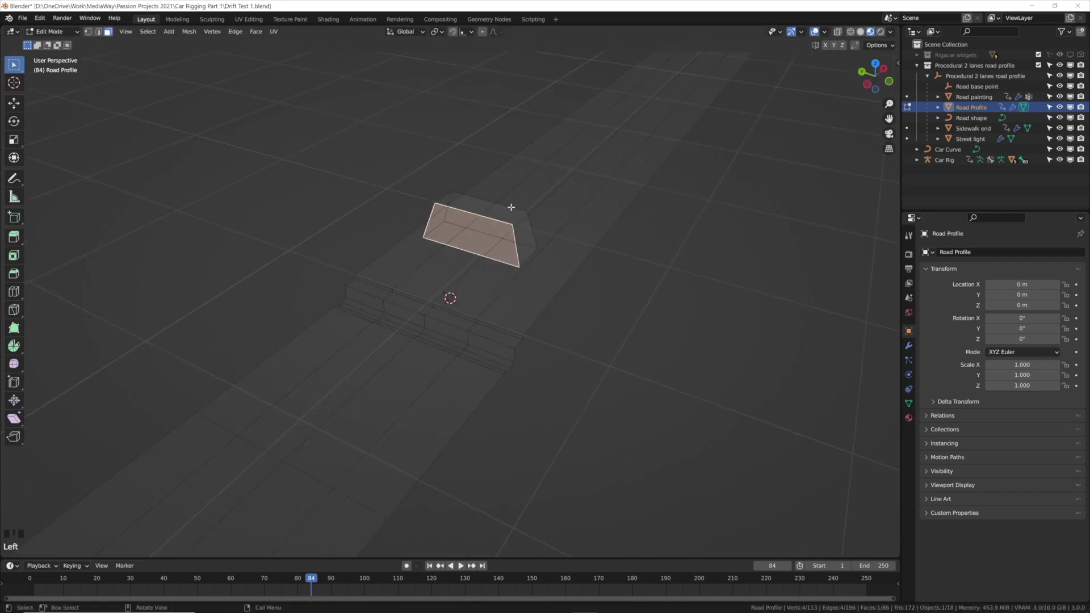
key(l)
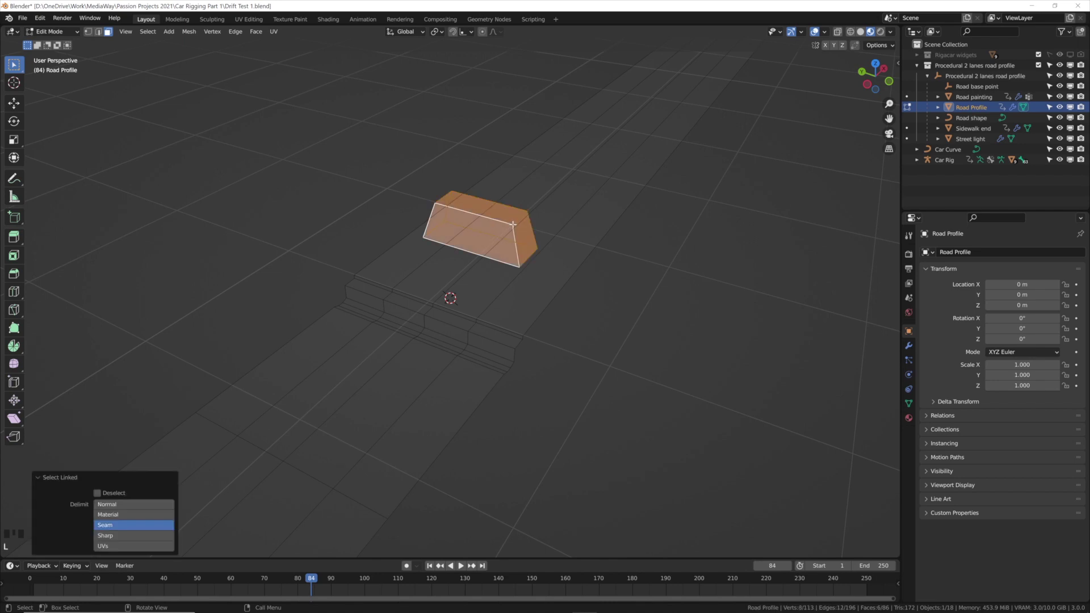
- Scale the box piece to 0.792 and shift it -0.178 m along X
key(s)
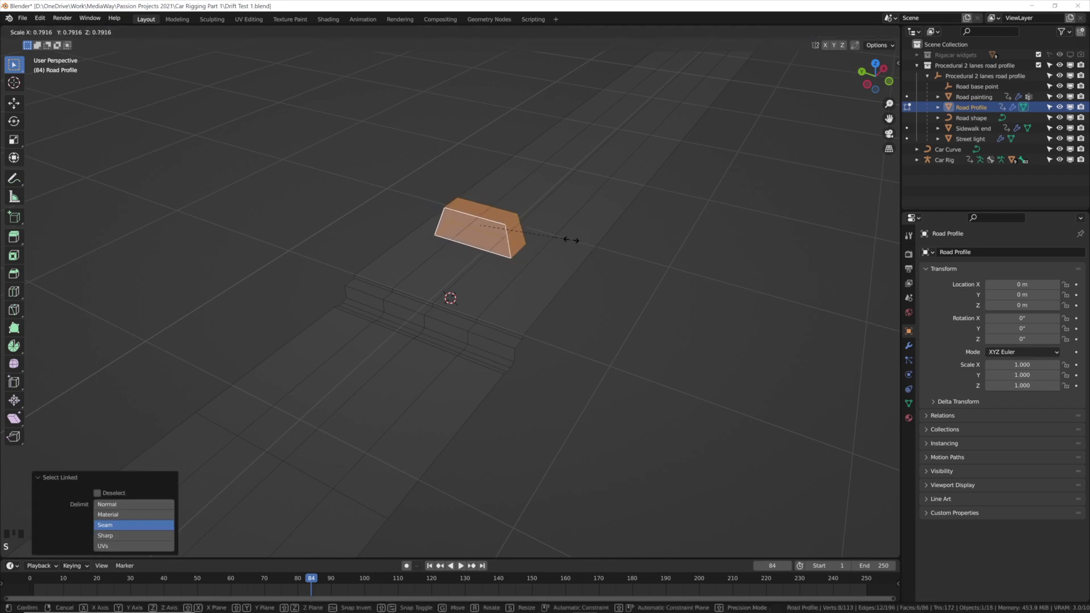
click(571, 239)
key(KP_7)
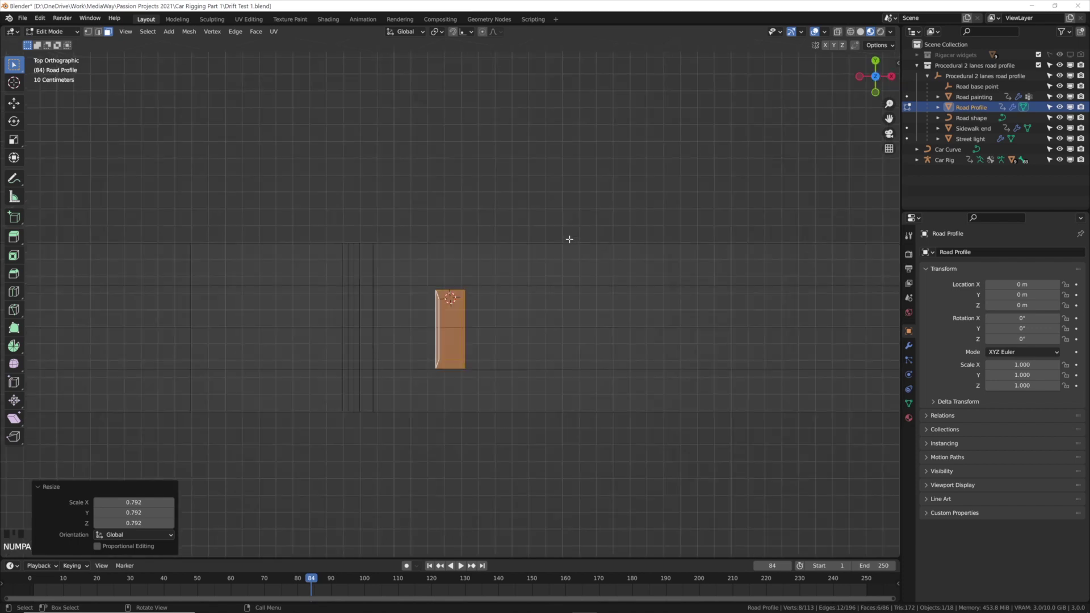
key(g)
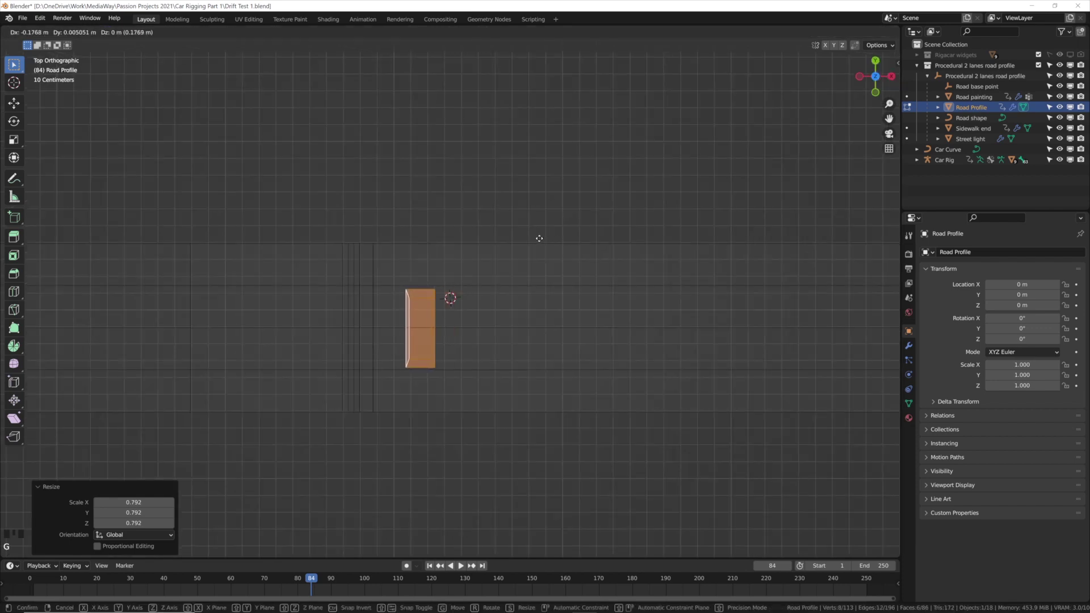
click(539, 238)
middle_drag(511, 297, 455, 263)
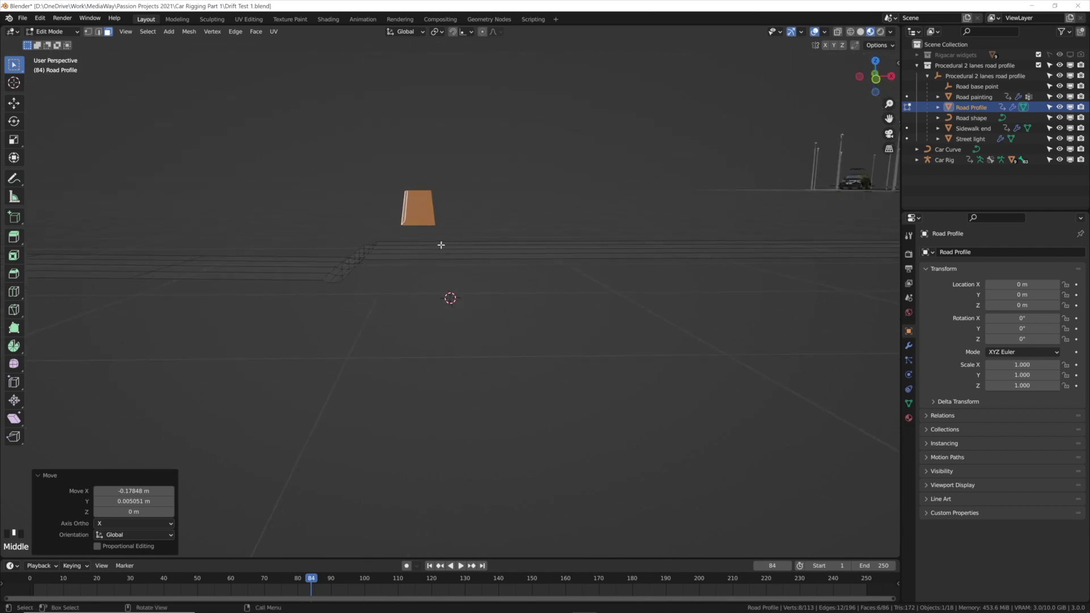
- Make the piece 1.287× taller, lower it 0.149 m, then raise it 0.024 m onto the road
key(s)
key(z)
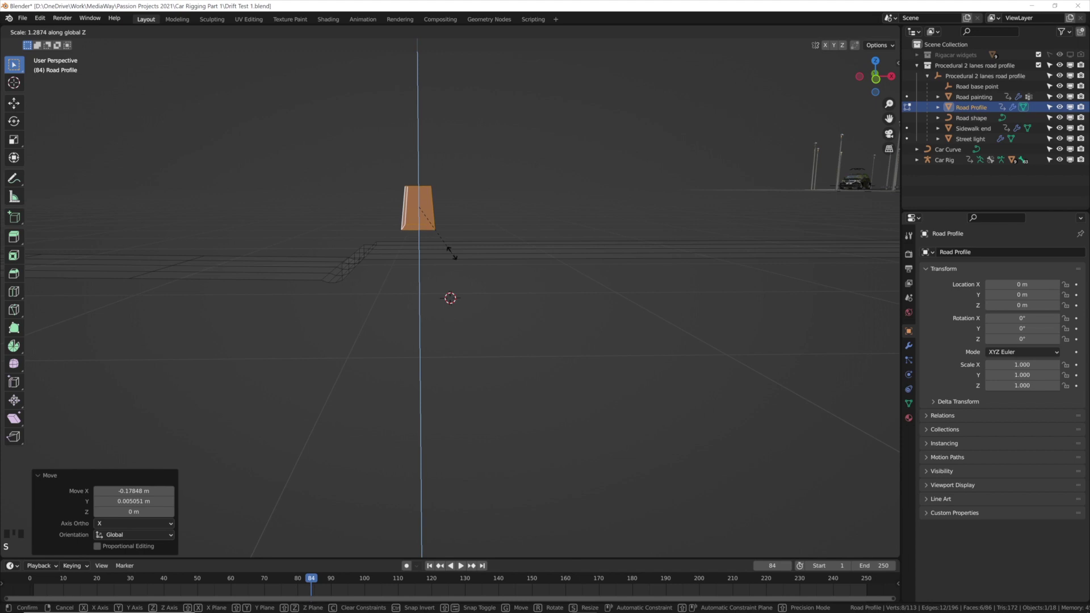
click(451, 254)
key(g)
key(z)
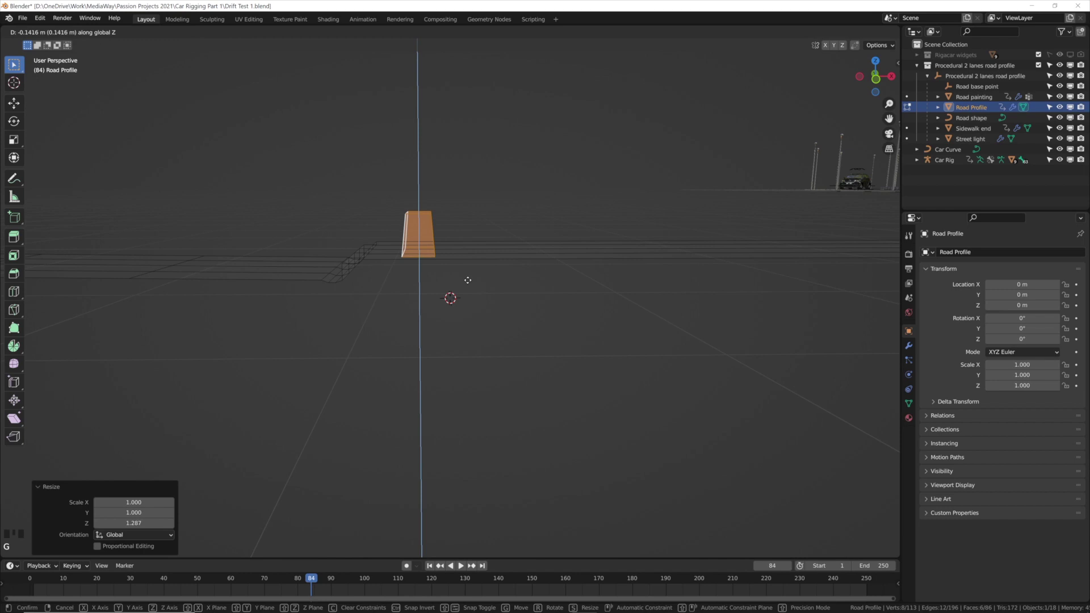
click(461, 277)
middle_drag(461, 277, 460, 258)
key(g)
key(z)
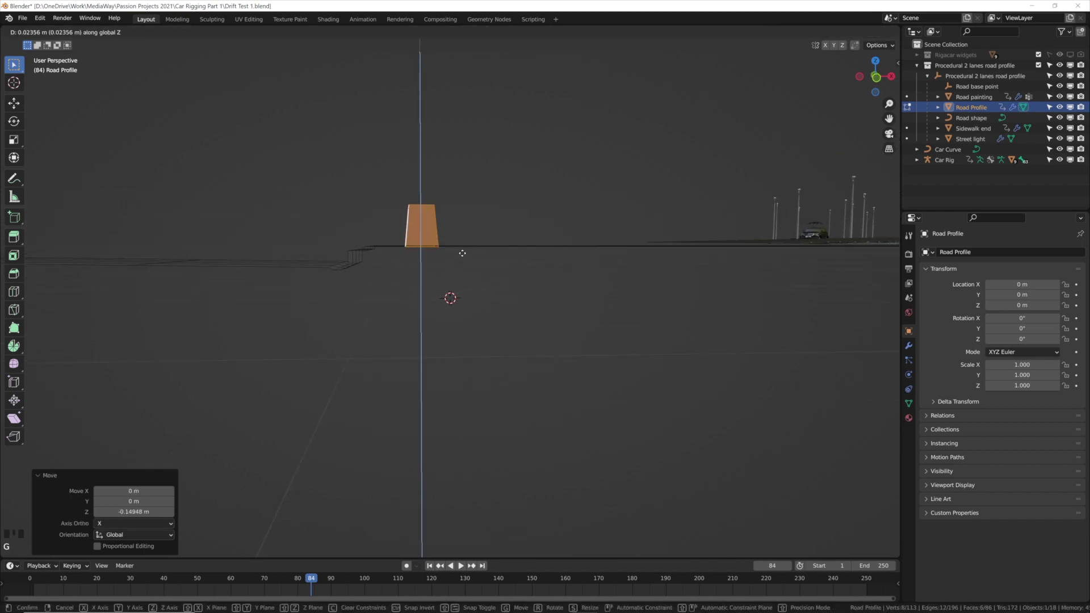
click(457, 253)
middle_drag(458, 254, 657, 129)
scroll(661, 220, down, 5)
scroll(436, 319, up, 5)
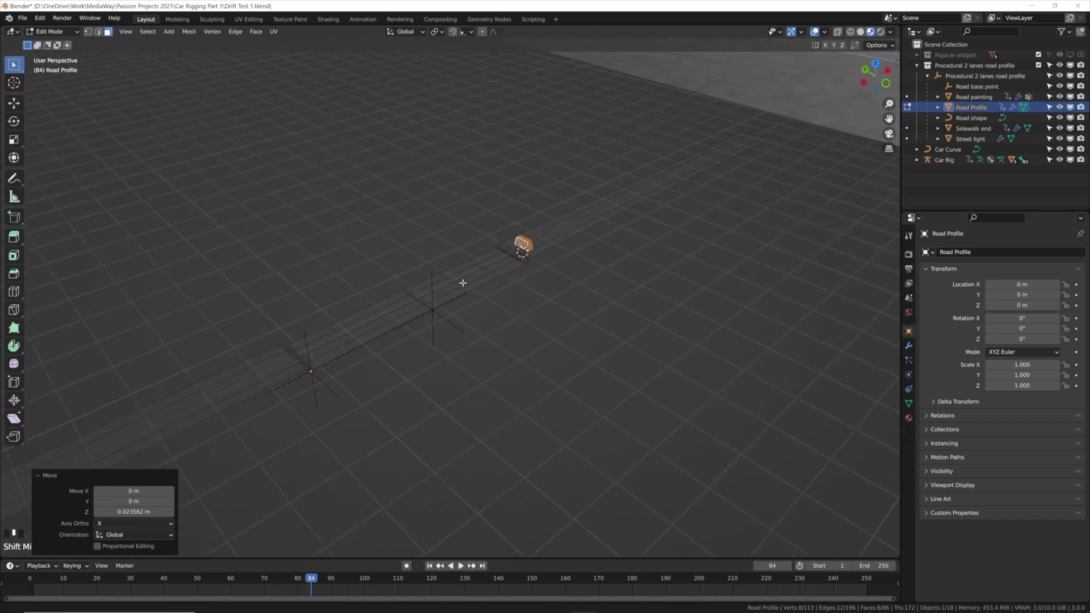
- From top view, duplicate the tapered box and move the copy -6.8488 m along X to the road's opposite side
key(KP_7)
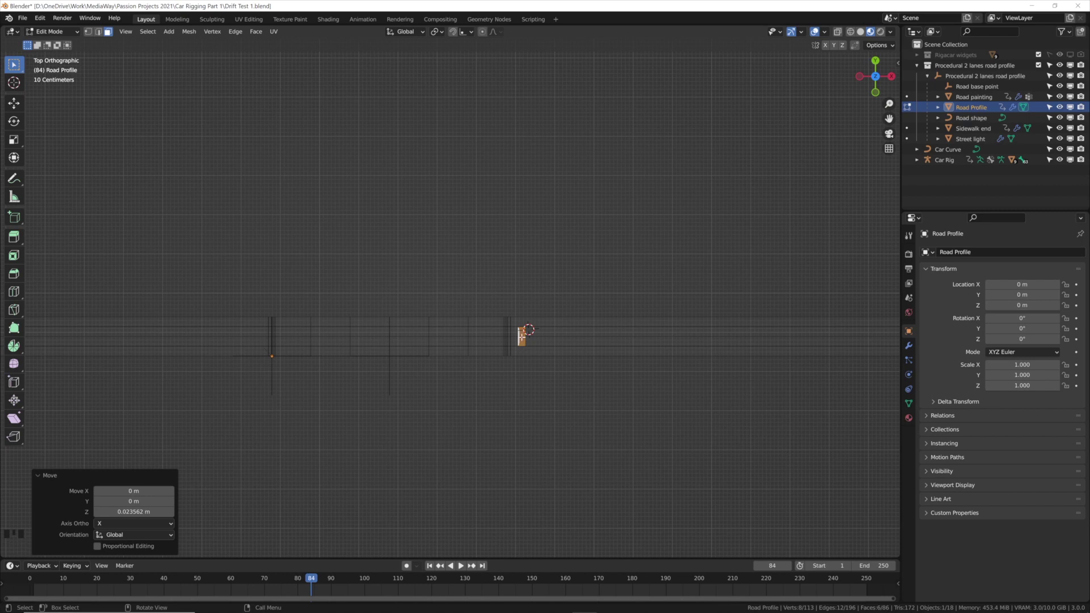
key(shift+d)
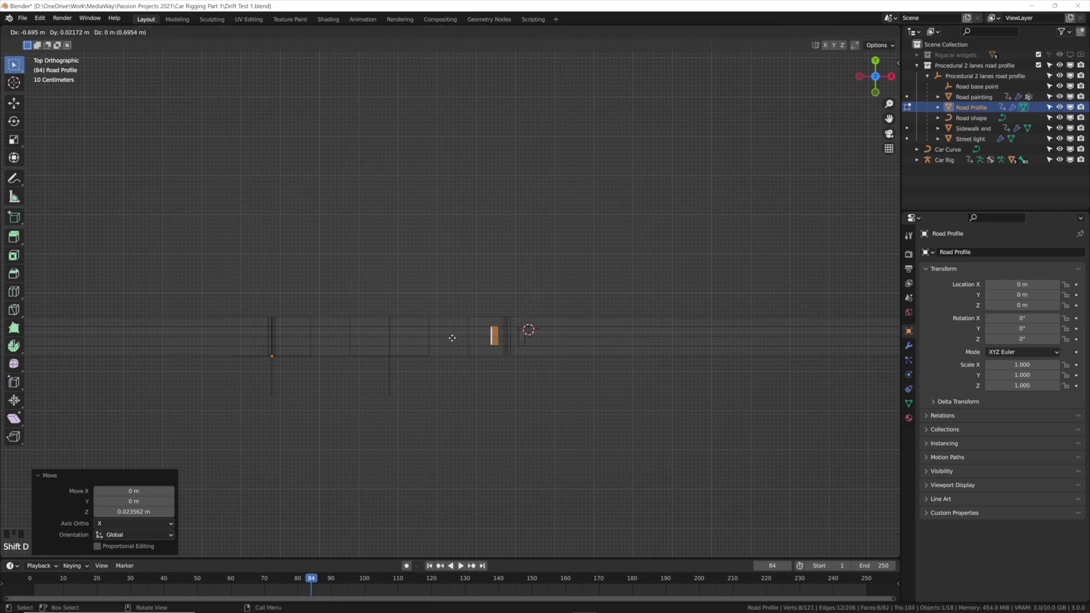
key(y)
key(x)
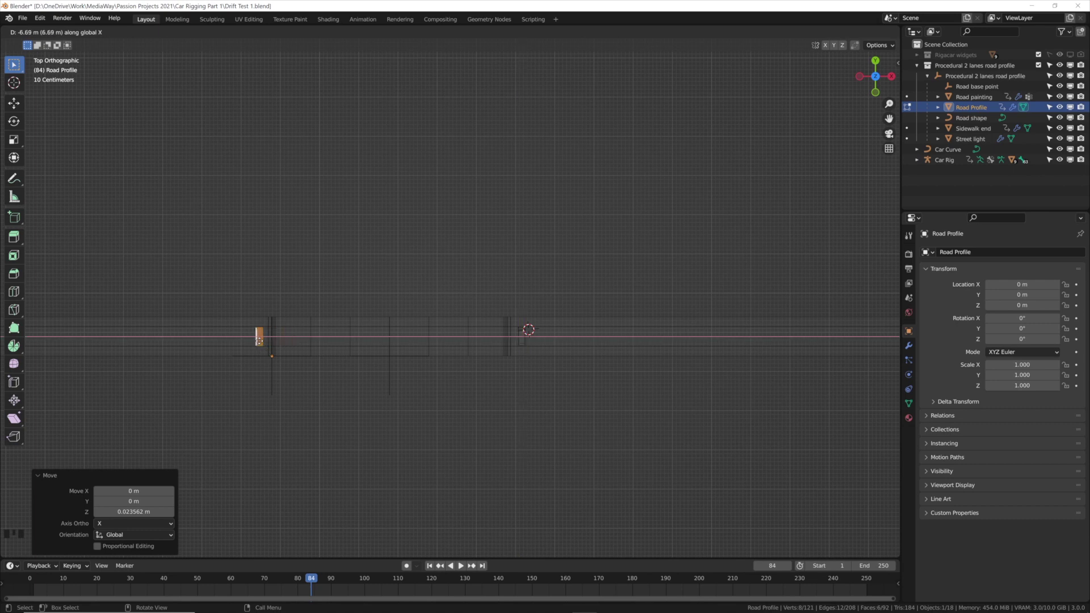
click(253, 340)
middle_drag(253, 340, 445, 272)
scroll(730, 175, up, 5)
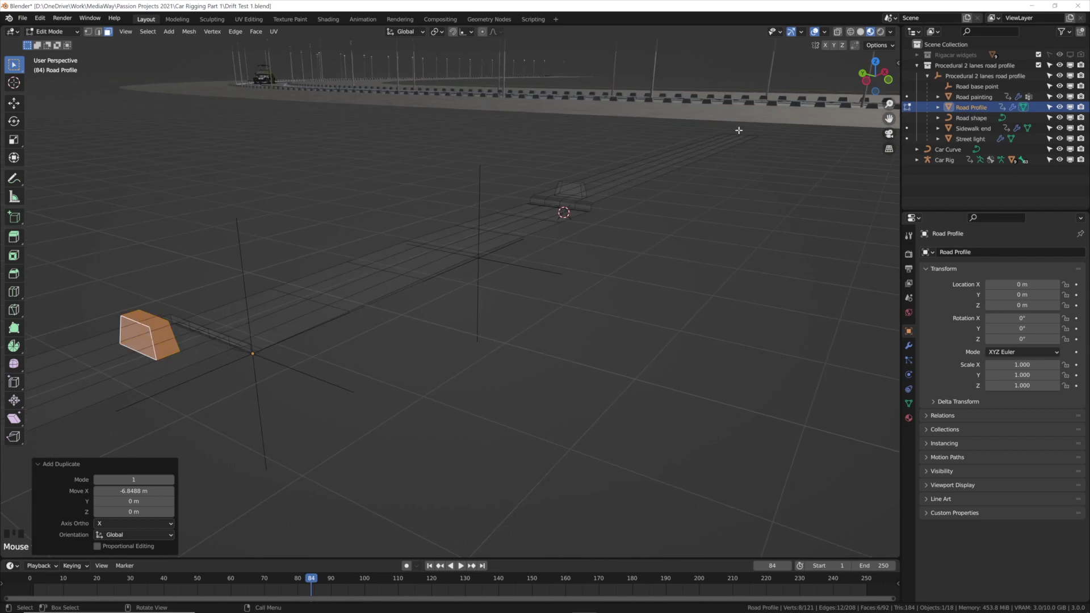
scroll(744, 103, up, 2)
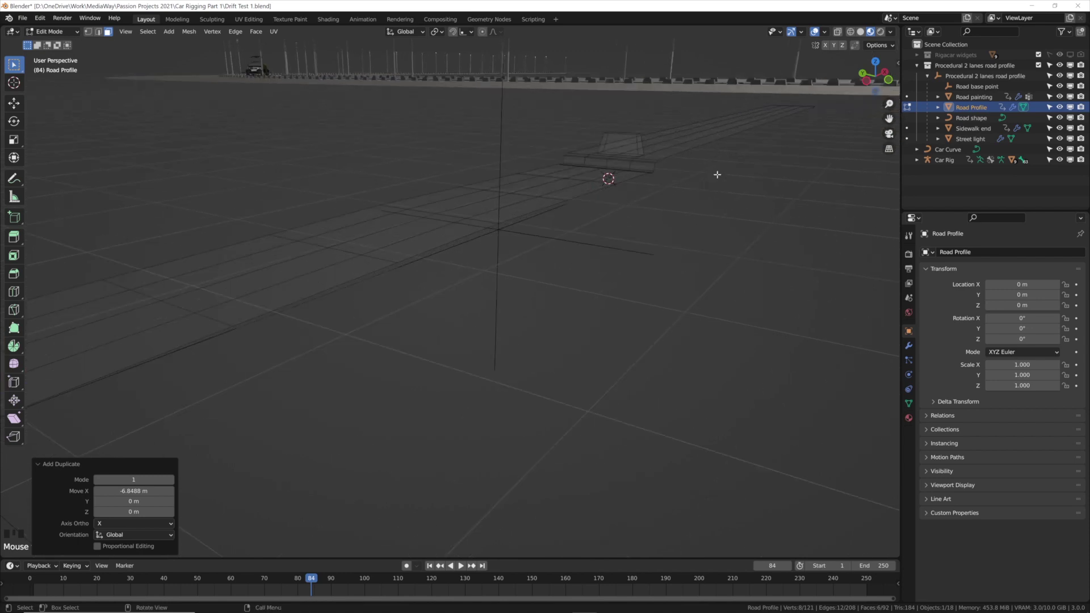
middle_drag(714, 176, 653, 211)
- Add the second box piece to the selection and assign both the Concrete water grout material
click(909, 418)
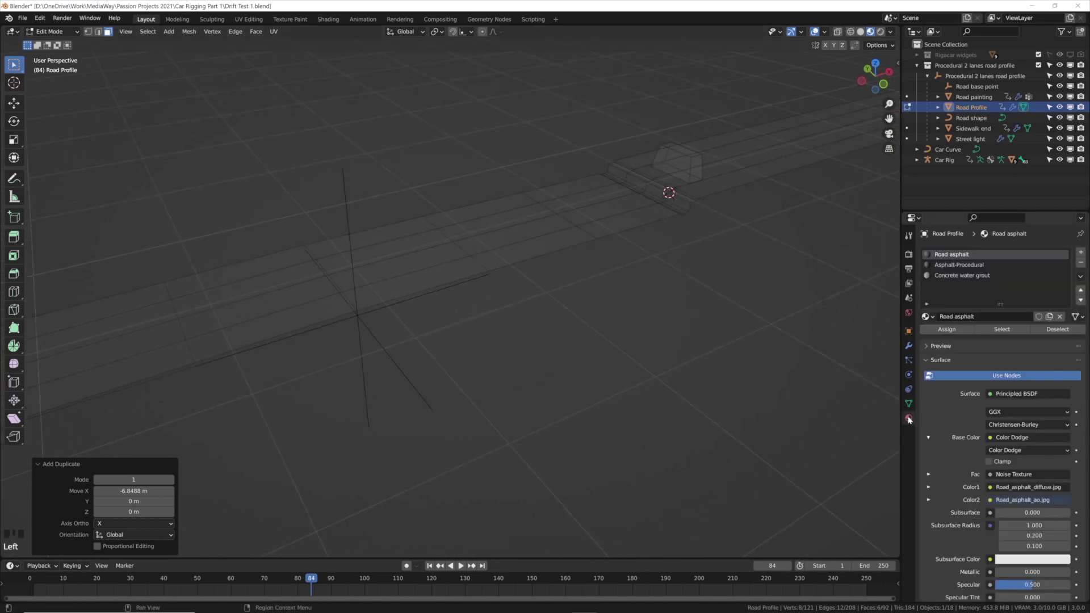
scroll(854, 278, down, 3)
middle_drag(609, 243, 580, 227)
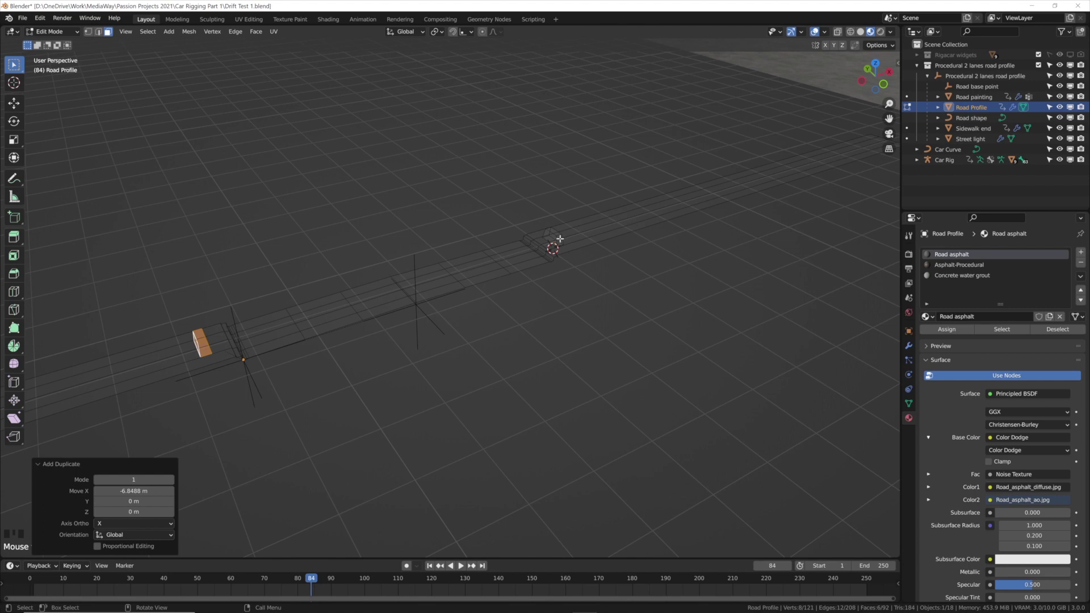
key(l)
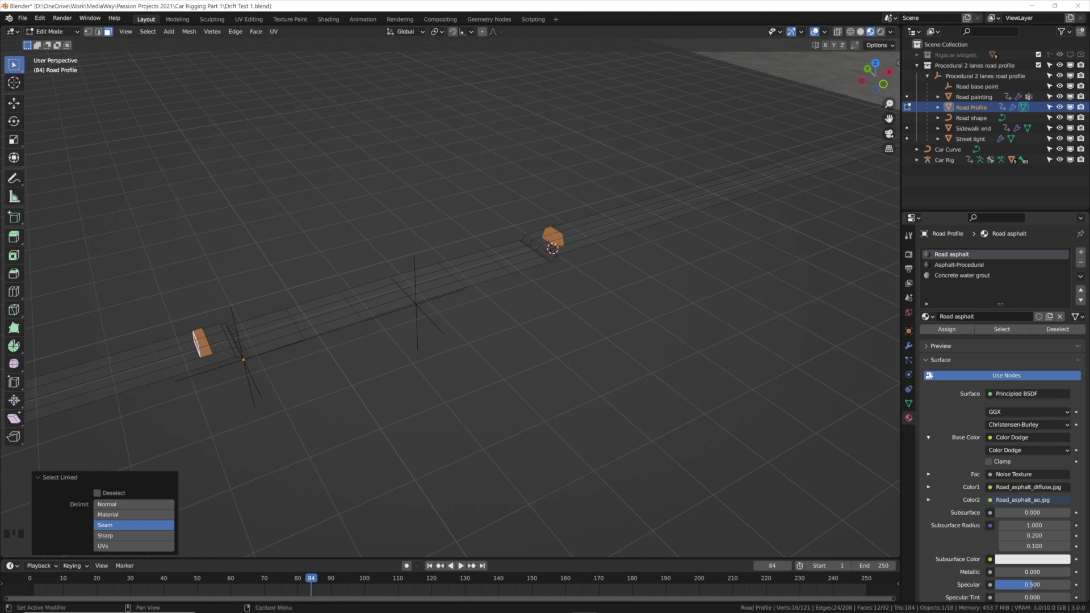
click(968, 277)
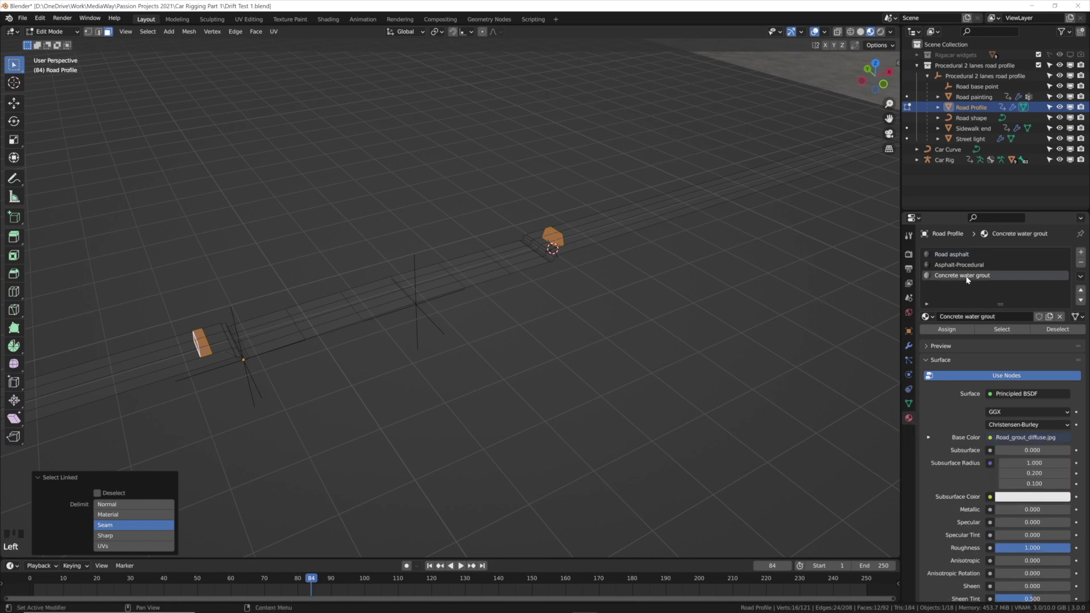
click(956, 330)
scroll(757, 263, down, 3)
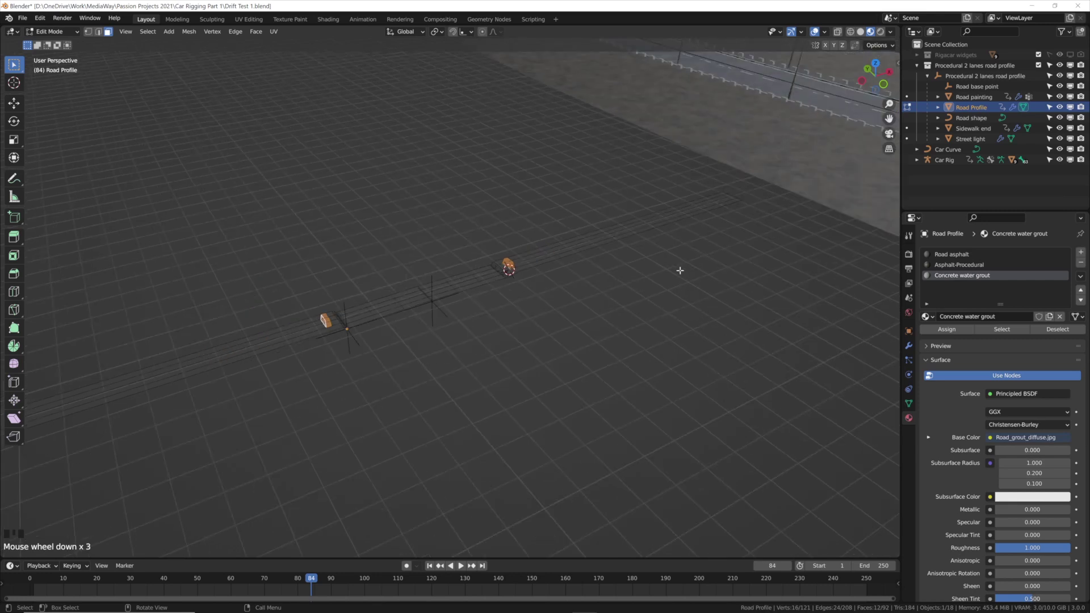
- Leave Edit Mode and zoom out over the curved road lined with concrete barrier blocks
key(Tab)
middle_drag(676, 270, 787, 347)
scroll(798, 349, up, 3)
scroll(798, 349, down, 2)
scroll(791, 348, down, 4)
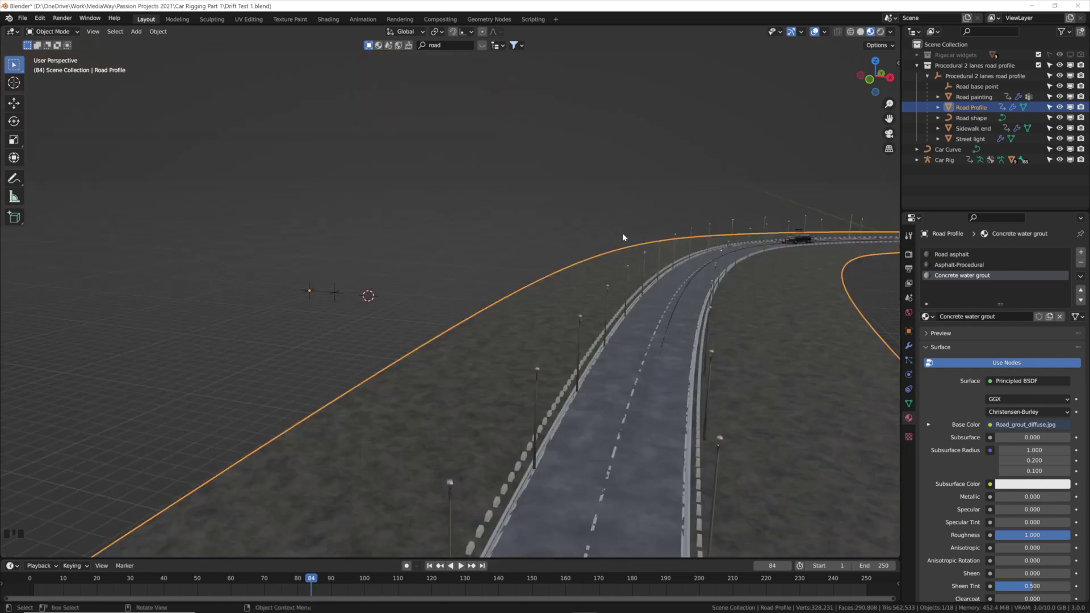
- Switch the BlenderKit sidebar search to HDRs and search for 'Zhengyang'
key(n)
key(n)
key(n)
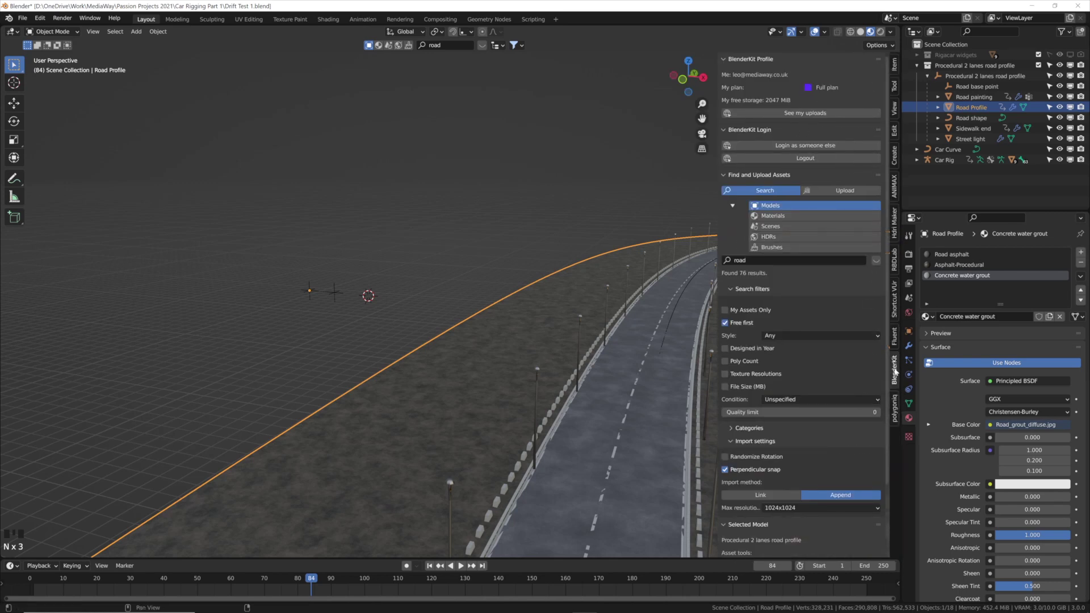
click(779, 237)
key(n)
key(n)
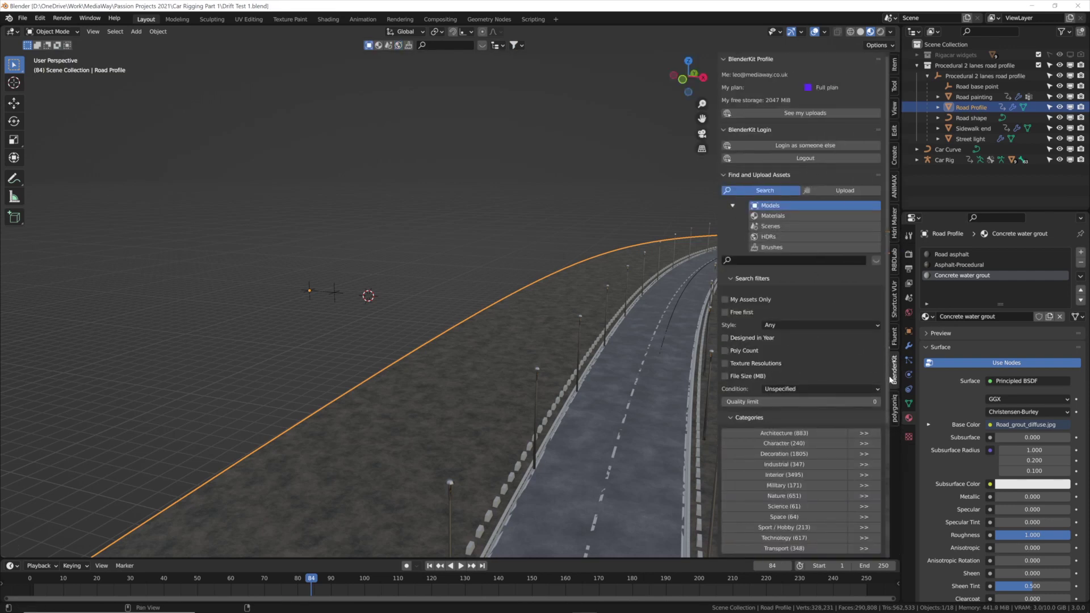
click(779, 238)
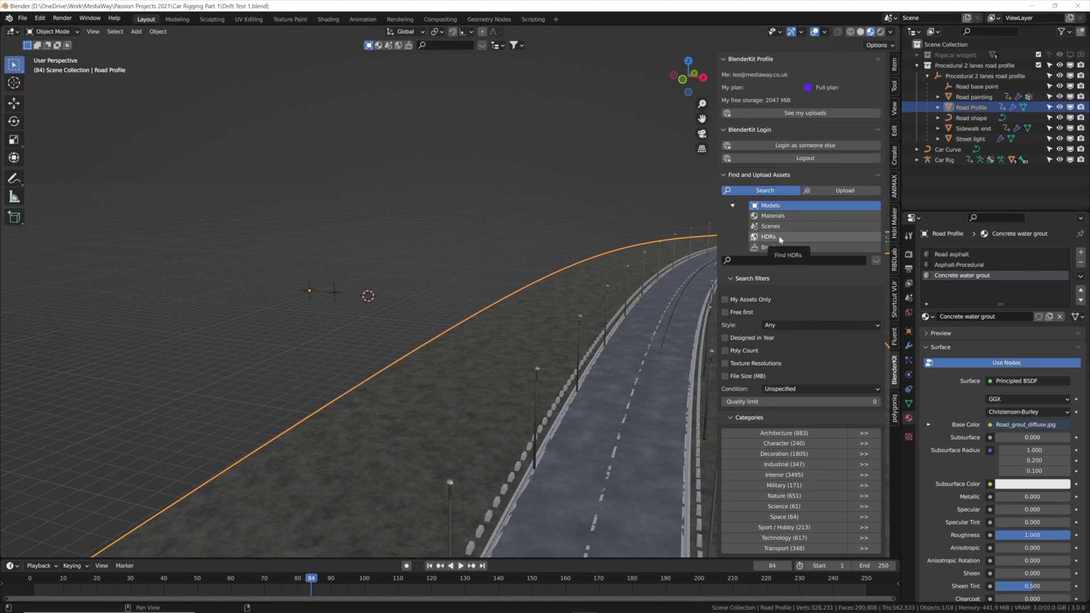
click(768, 260)
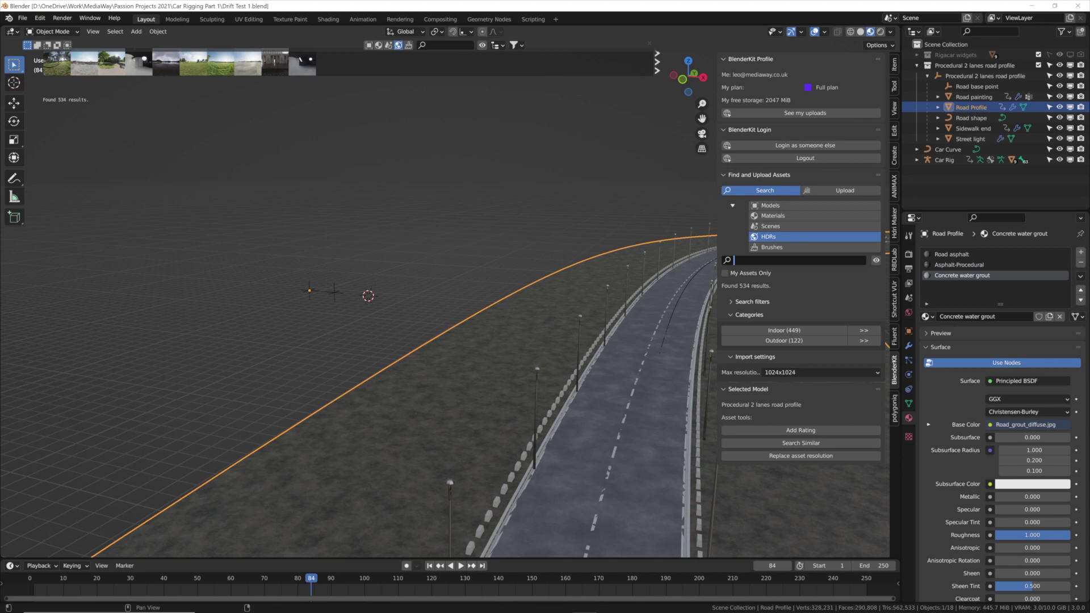
text(Zhengyang)
key(Return)
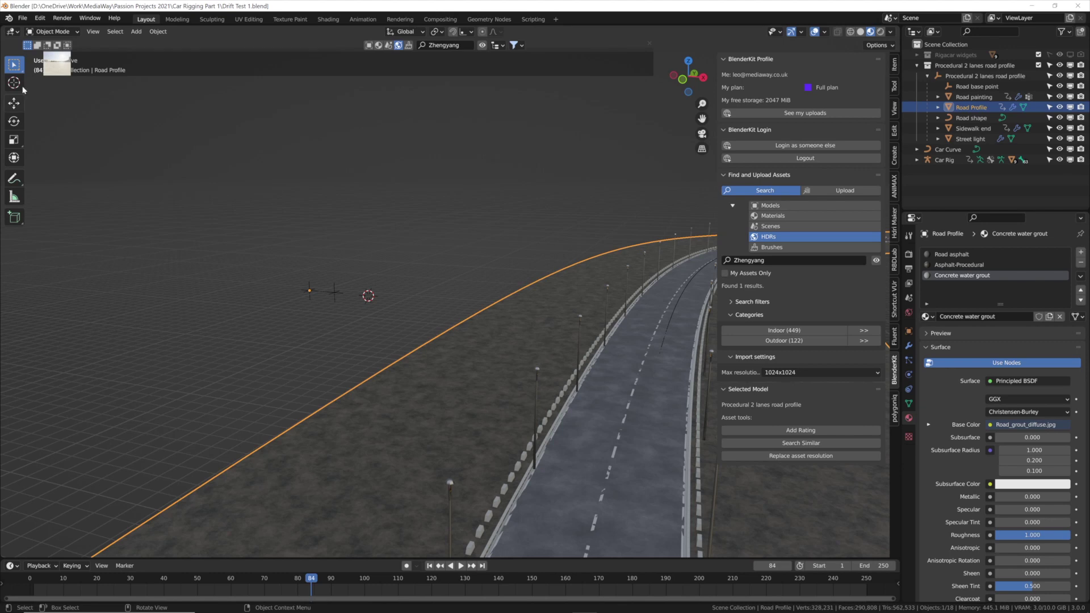
- Download the Zhengyang Gate HDR at 4096 resolution
mouse_move(49, 69)
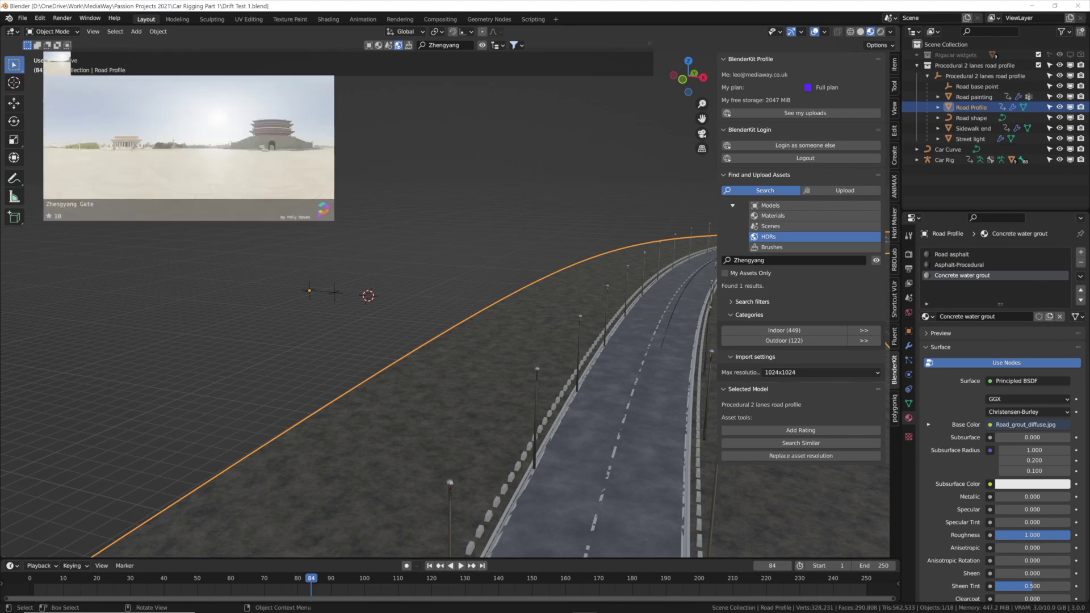
click(56, 70)
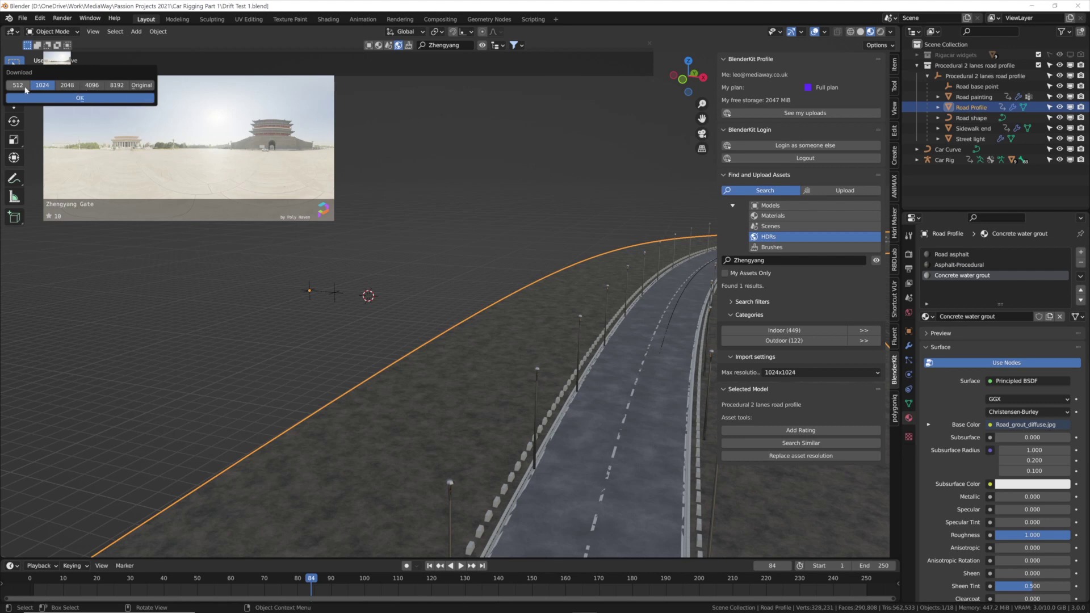
click(92, 85)
- Set the render engine to Cycles on GPU Compute with 64 render samples and denoising on
click(910, 255)
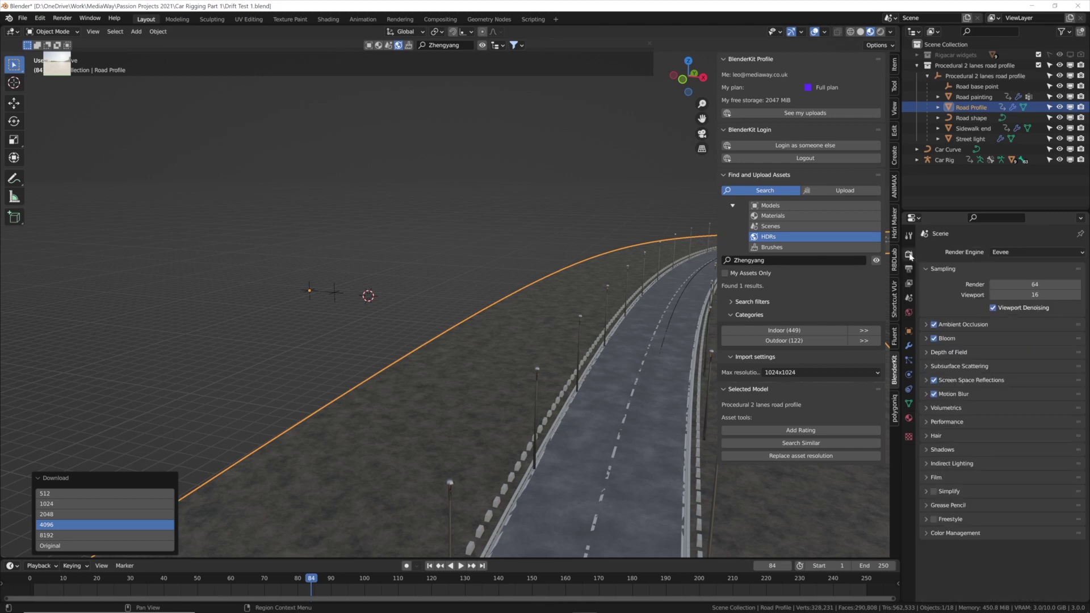
click(1015, 254)
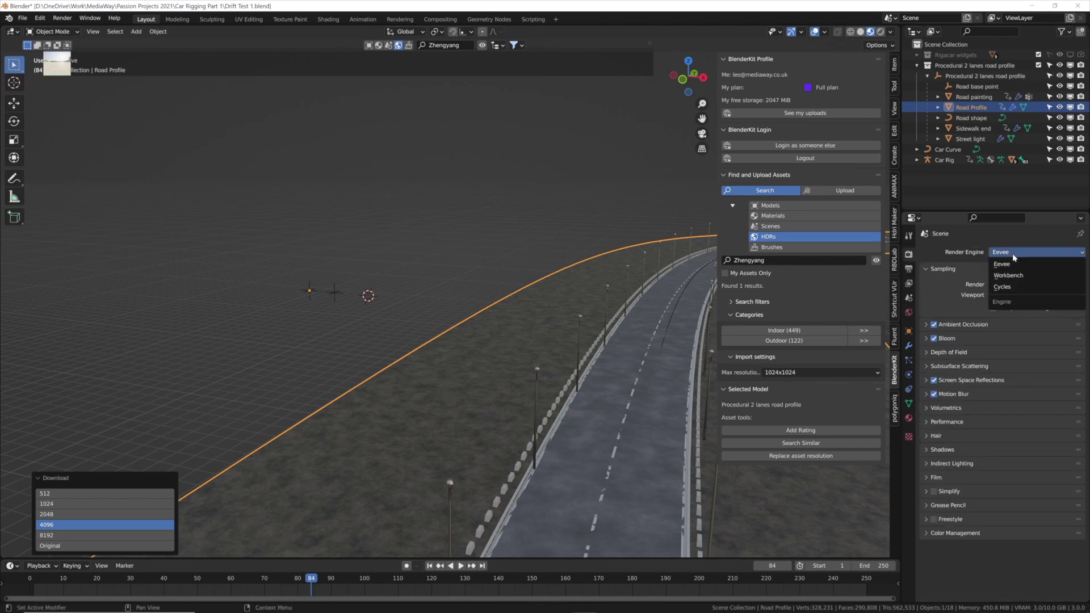
click(1007, 288)
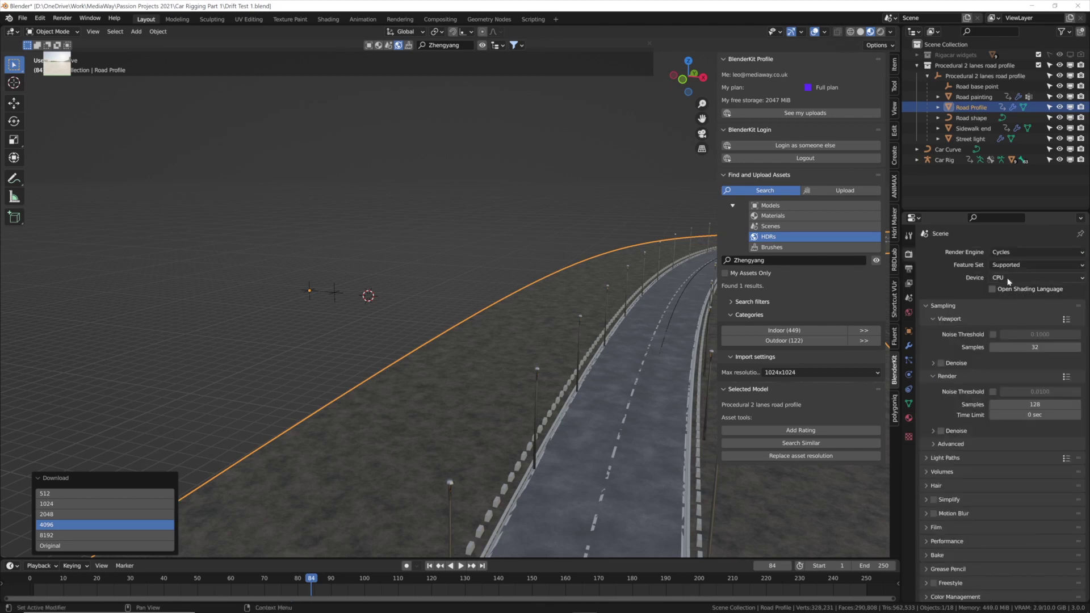
click(1009, 278)
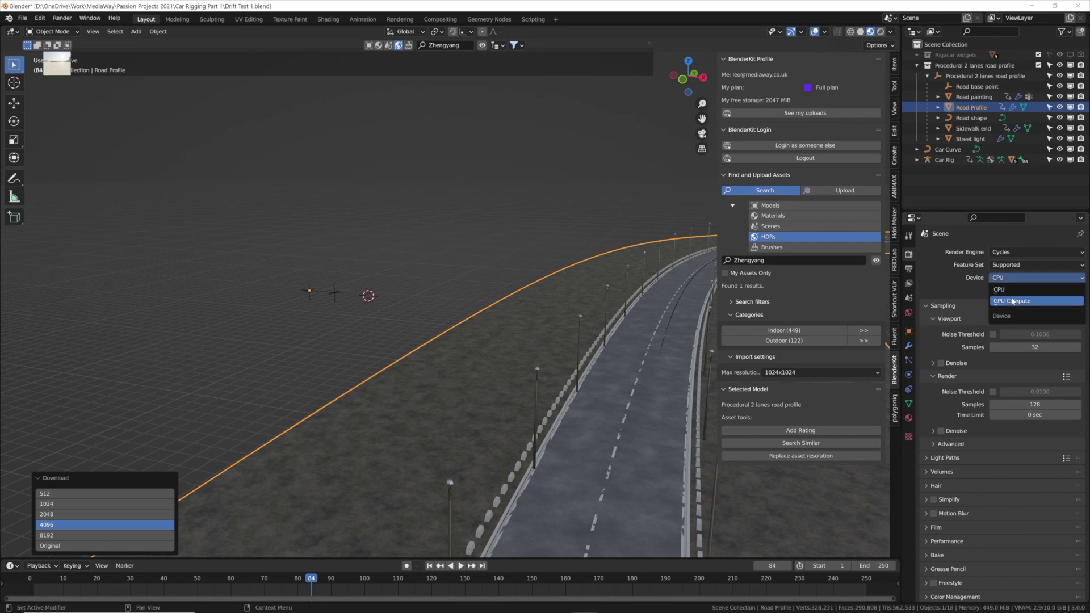
click(1012, 300)
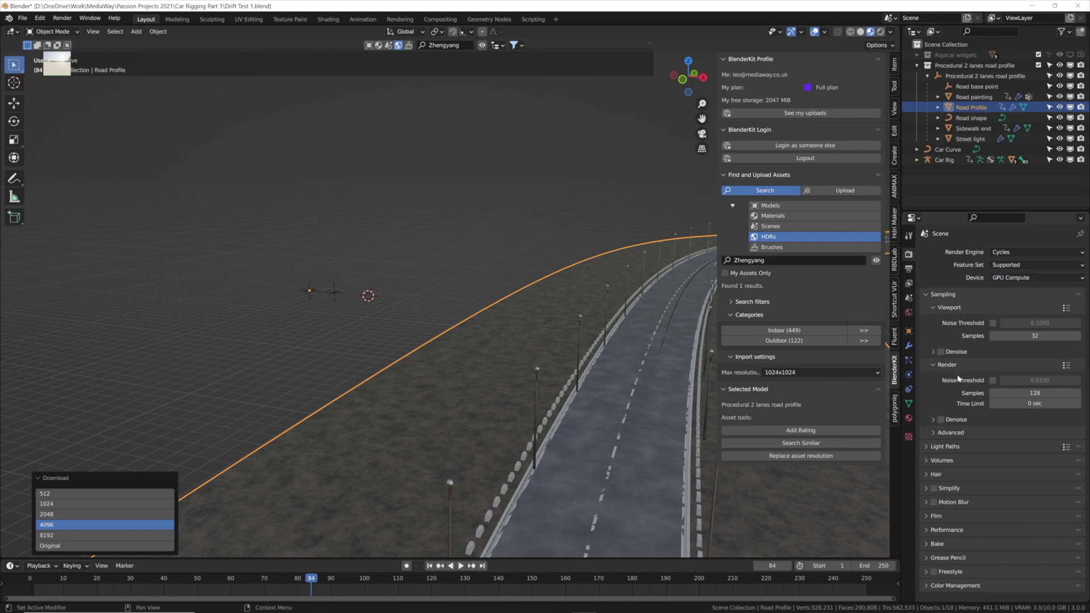
click(1035, 393)
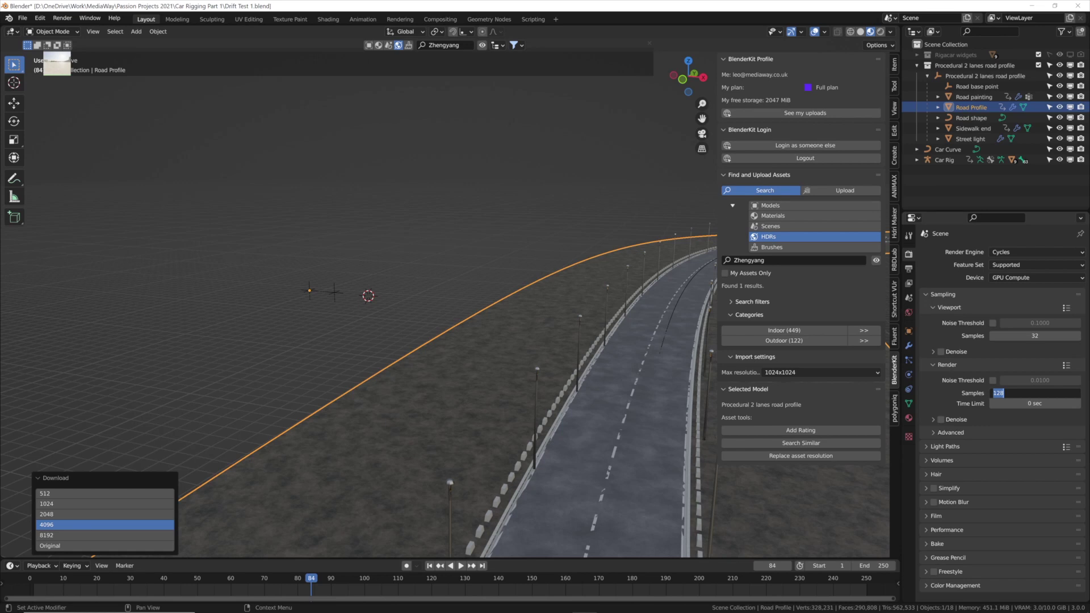
text(64)
key(Return)
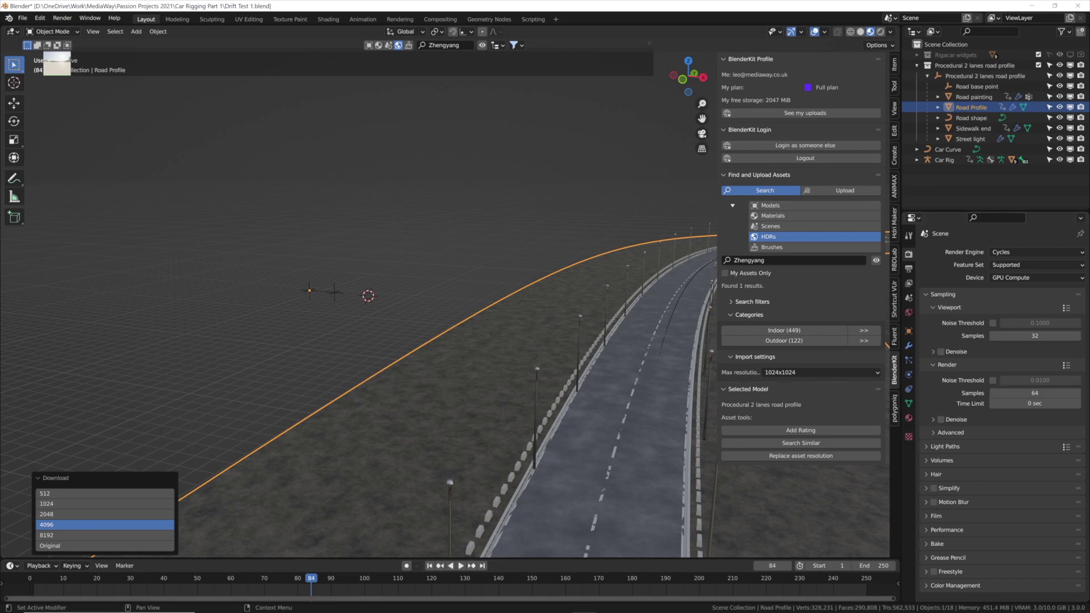
click(941, 419)
- Switch to Rendered shading with the Zhengyang Gate backdrop and frame the Skoda car body
click(880, 33)
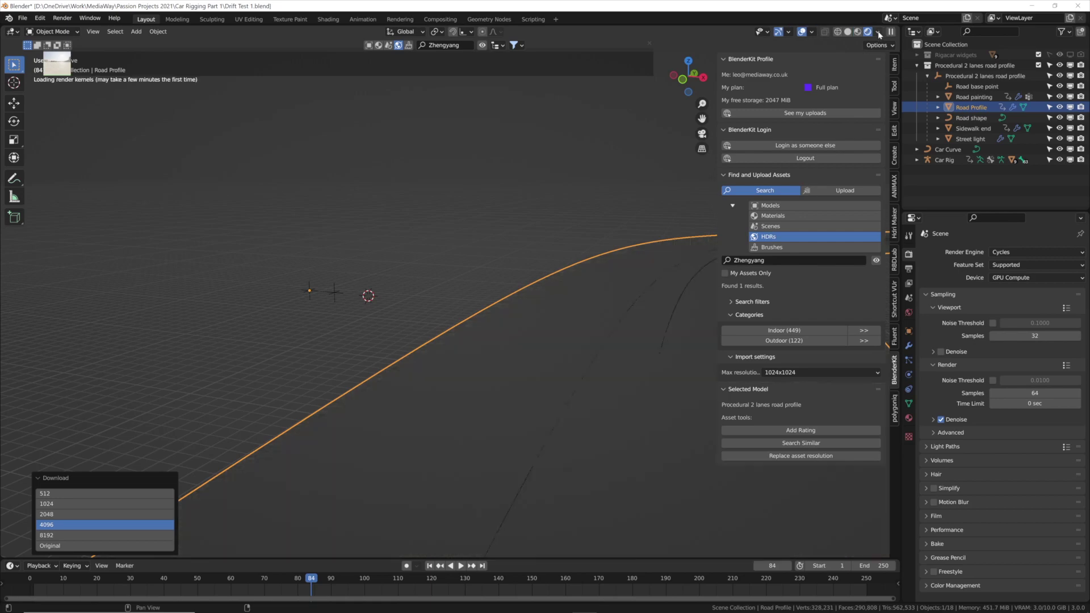
middle_drag(614, 275, 670, 258)
click(696, 244)
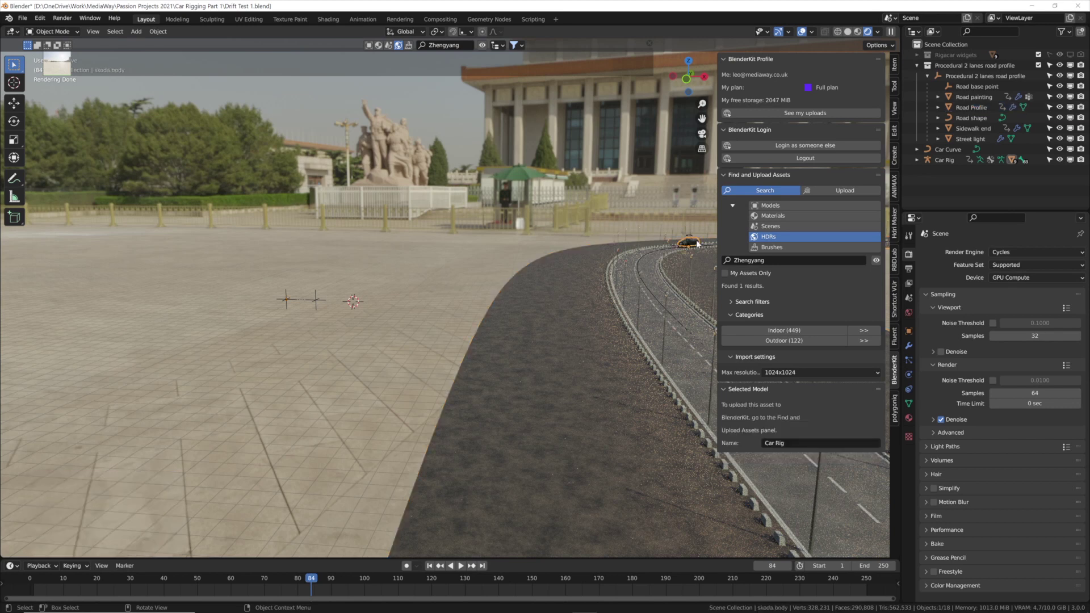
key(KP_Decimal)
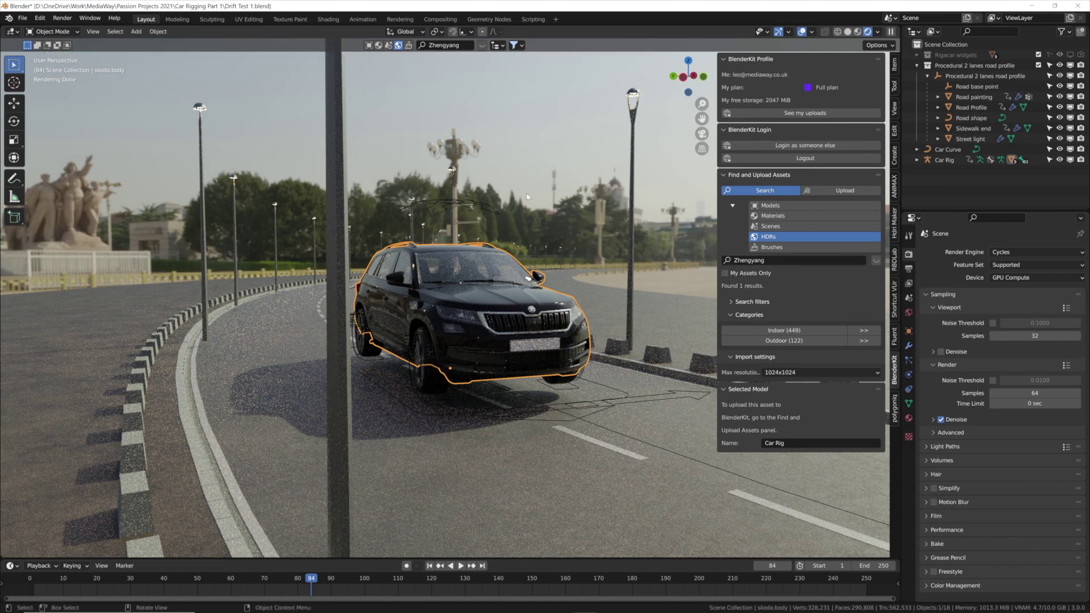
- Hide the sidebar, then play and scrub the timeline to follow the car
key(n)
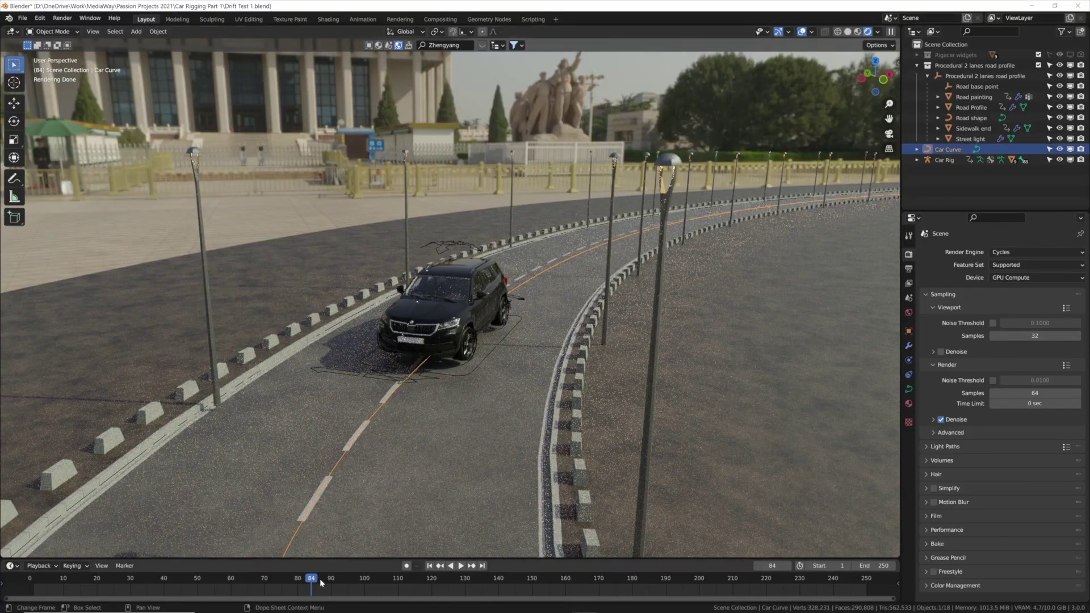
key(space)
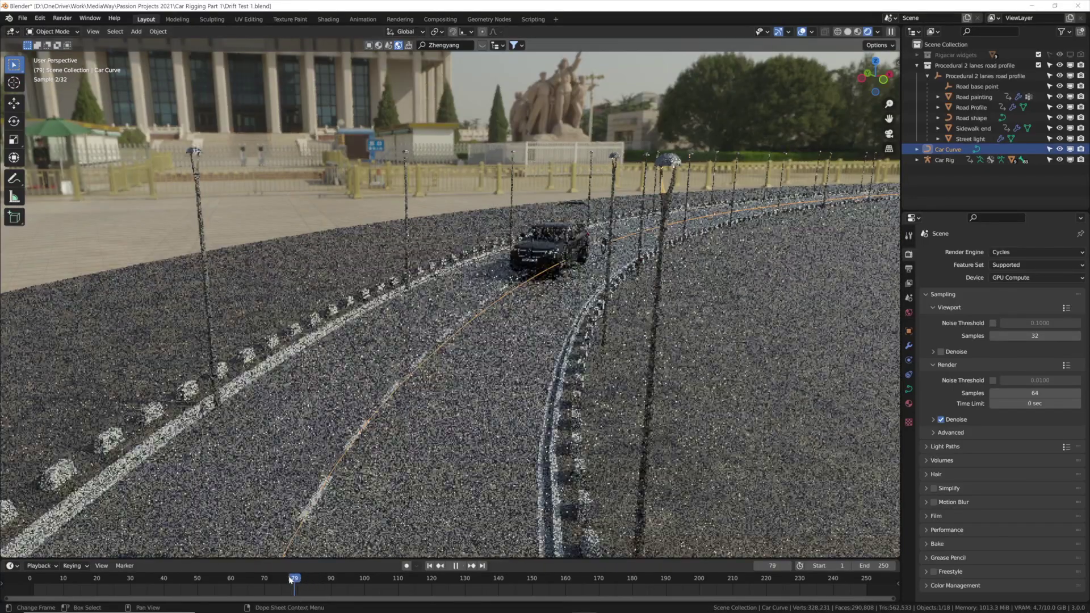
click(277, 580)
mouse_move(277, 579)
mouse_down()
mouse_move(256, 579)
mouse_move(325, 577)
mouse_move(261, 579)
mouse_up()
- Show the whole road bend from above in Solid shading and stop playback at frame 25
key(KP_7)
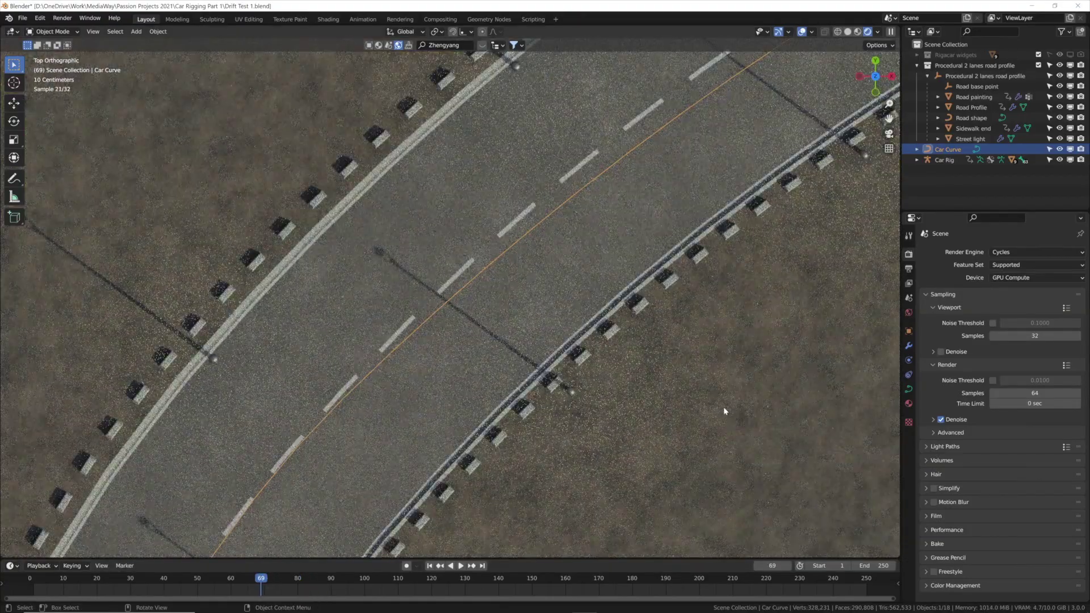
scroll(723, 407, up, 6)
scroll(723, 407, down, 6)
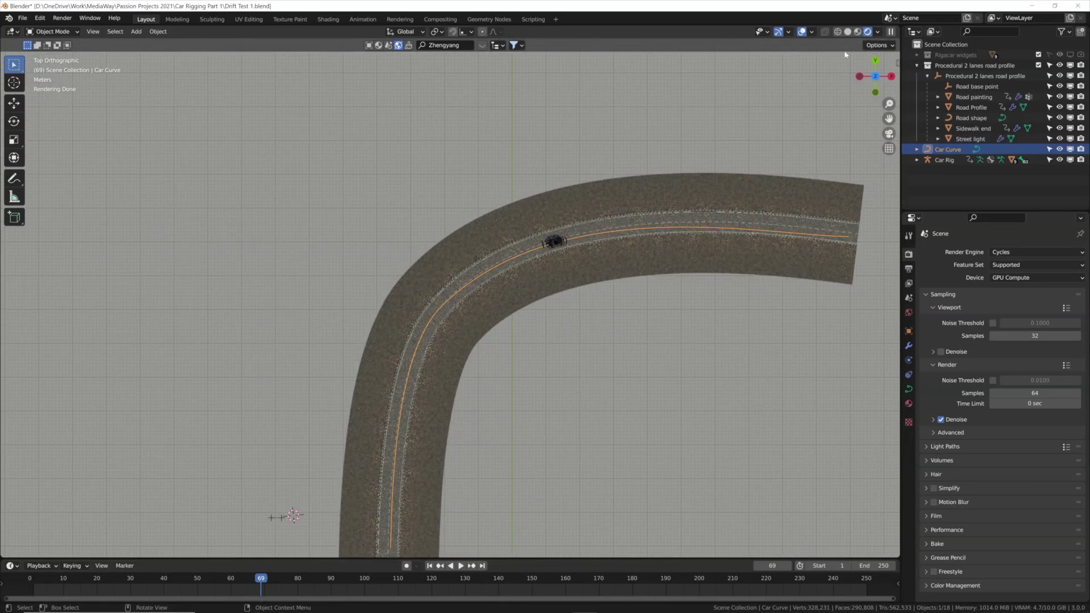
click(849, 33)
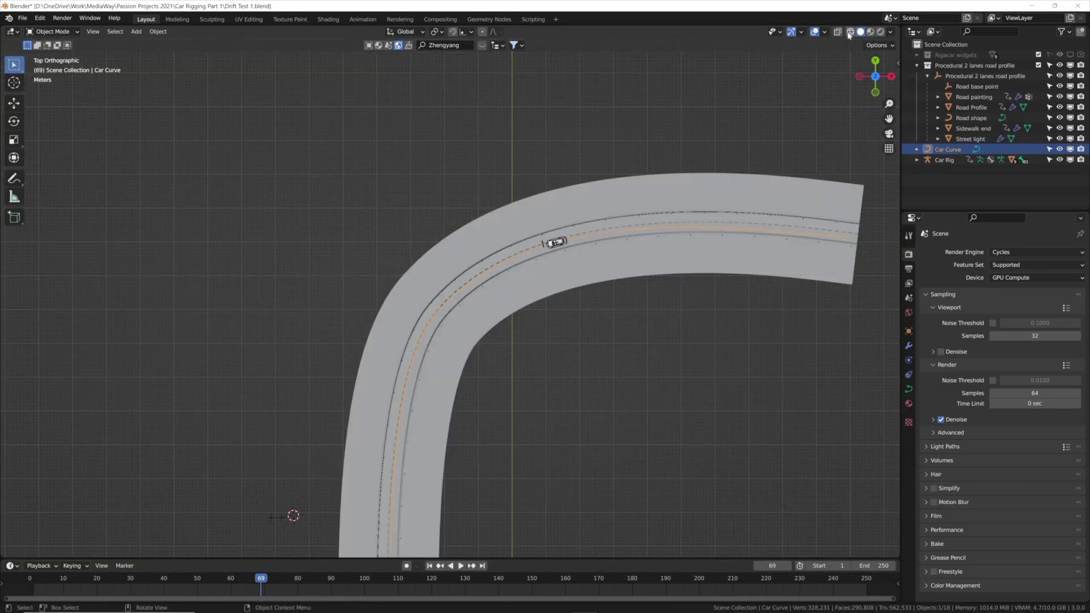
shift+middle_drag(549, 441, 503, 358)
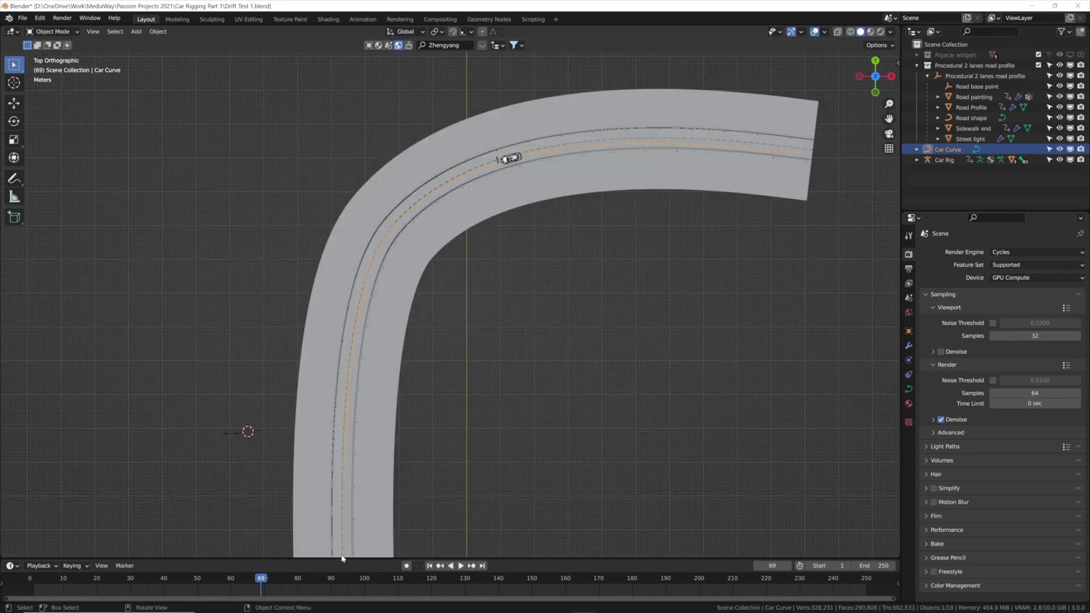
key(space)
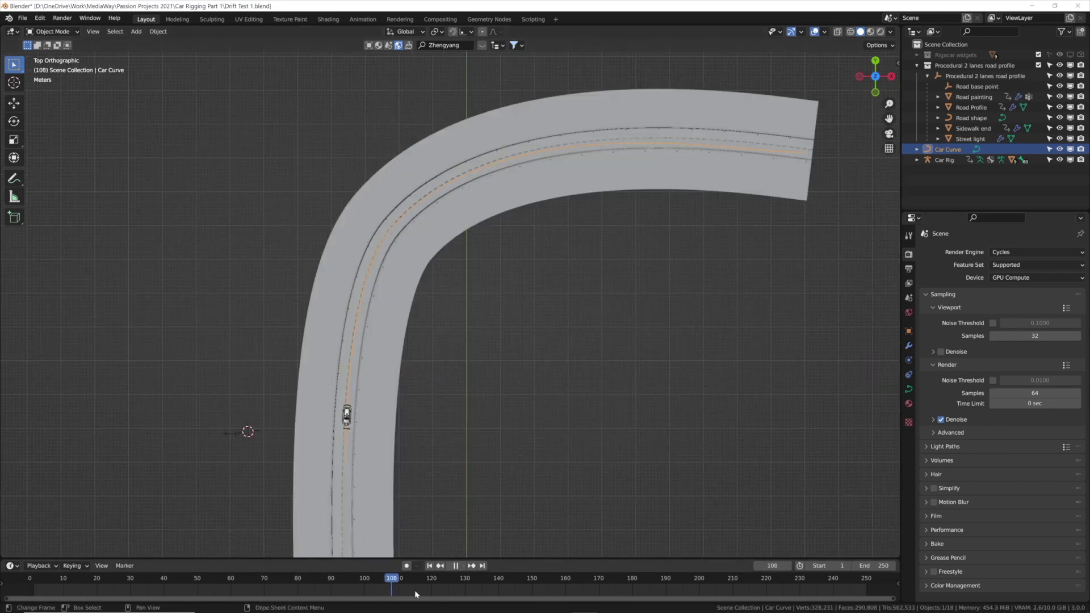
key(space)
scroll(818, 121, up, 1)
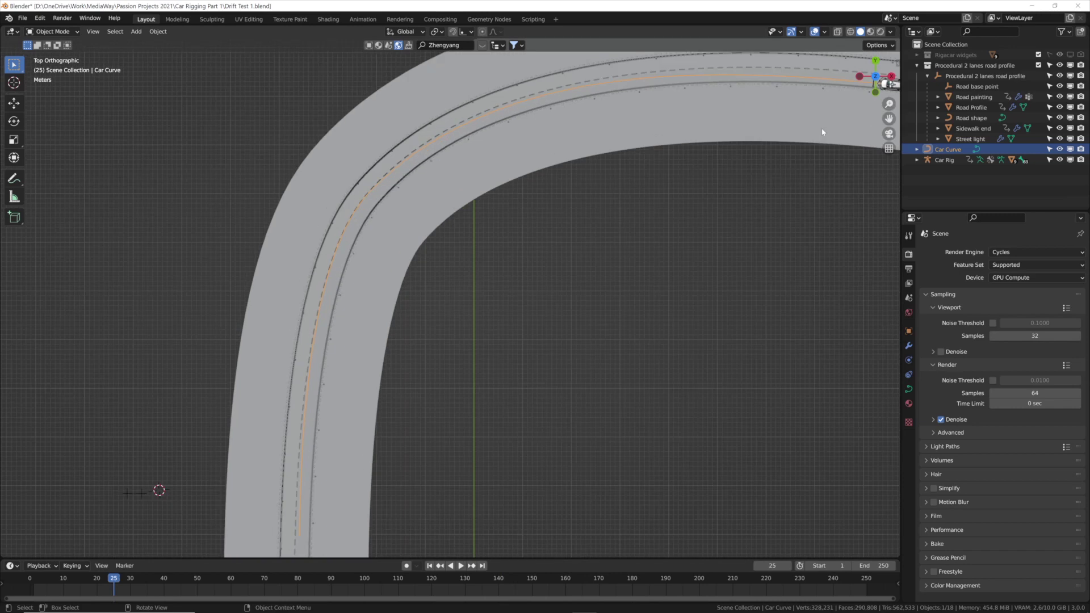
- Select and frame the Car Rig, then switch it into Pose Mode
click(820, 120)
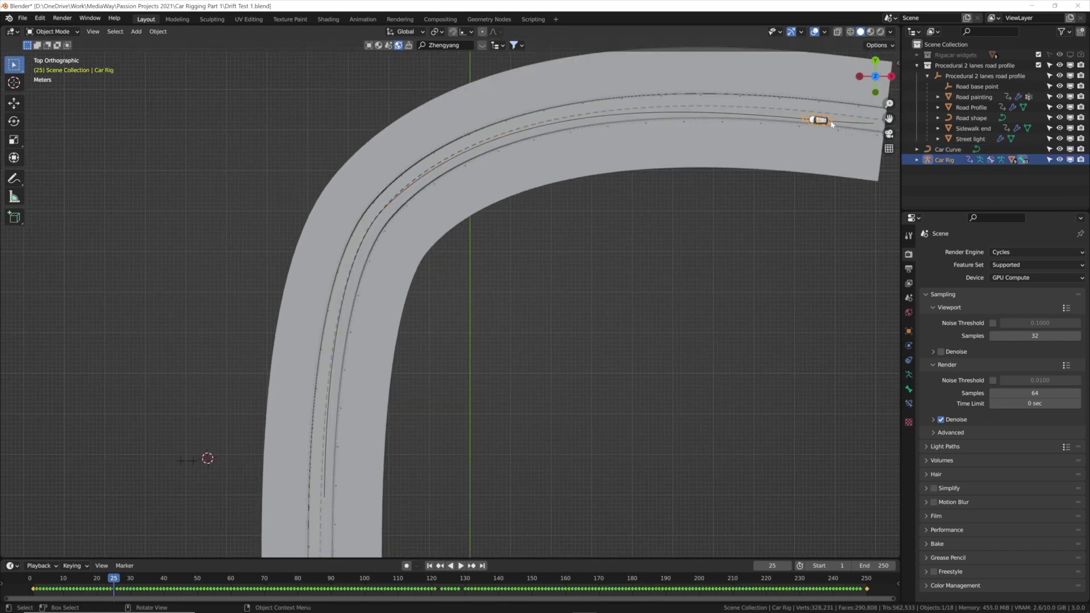
key(KP_Decimal)
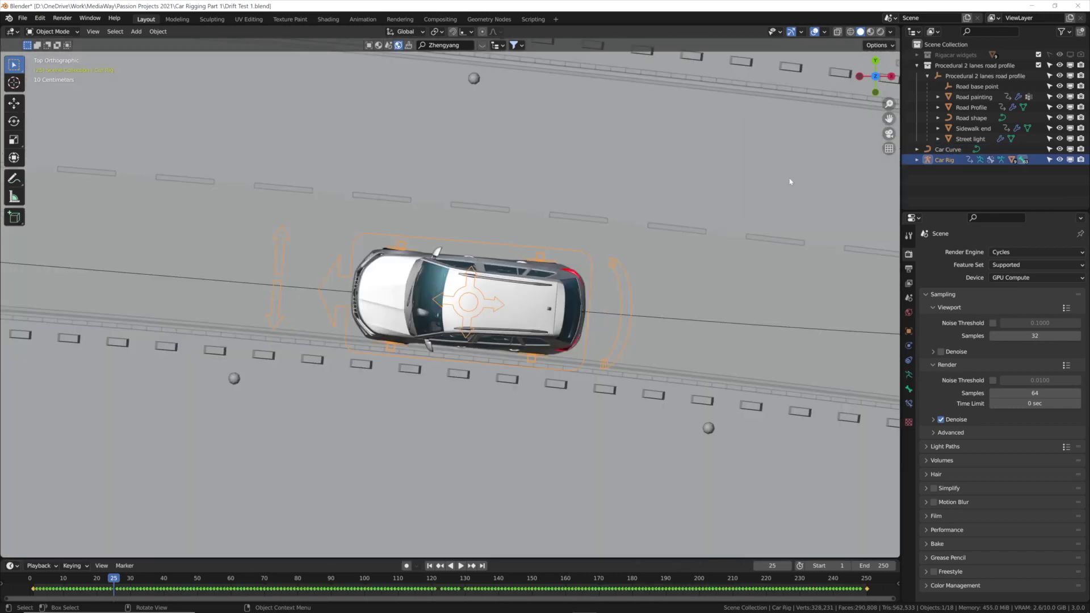
click(588, 244)
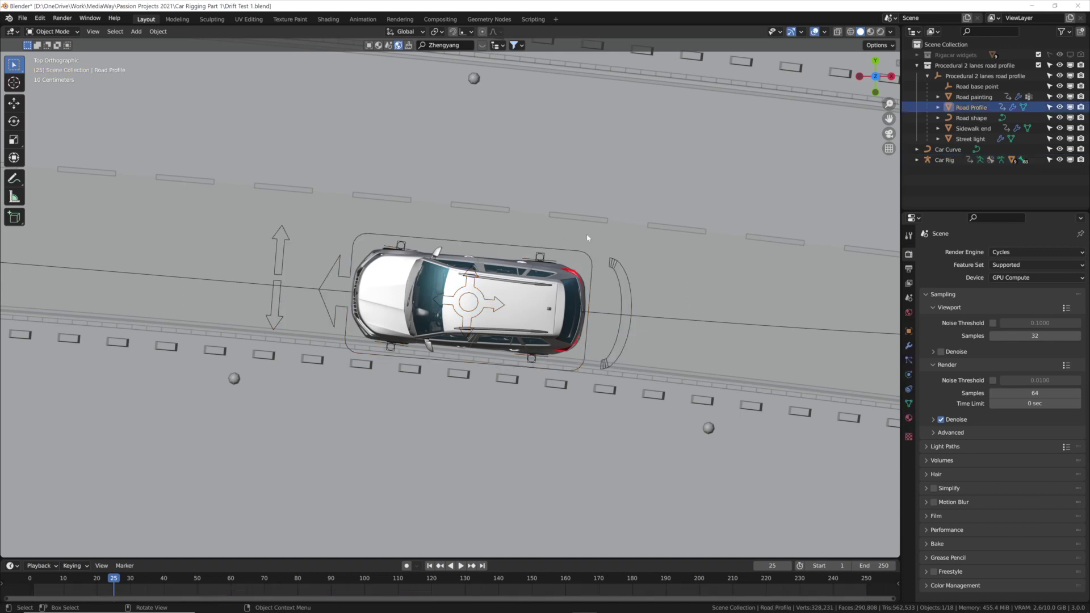
click(587, 257)
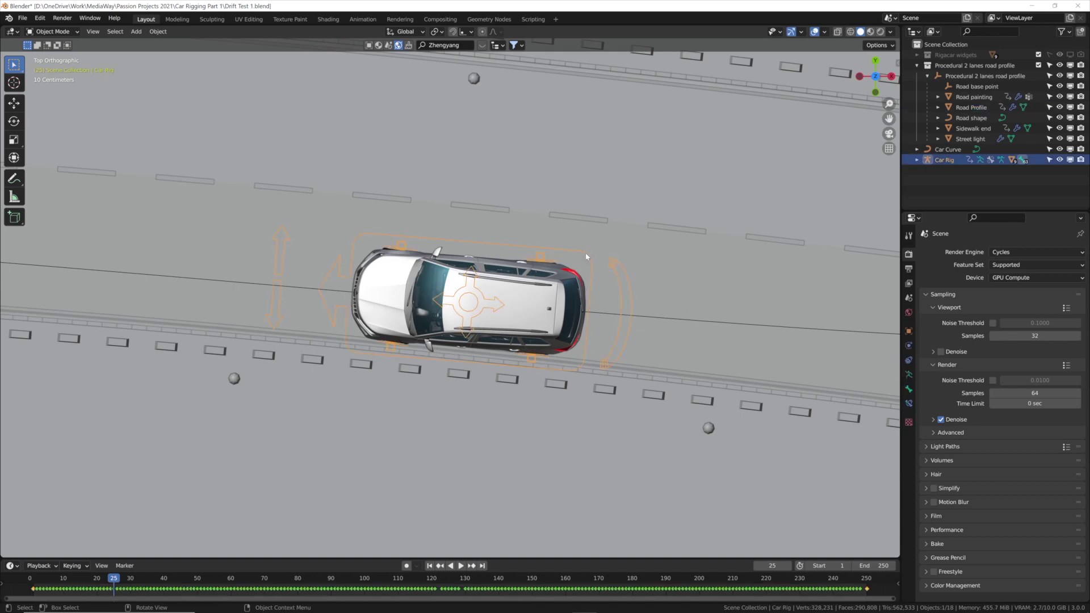
click(60, 32)
click(54, 66)
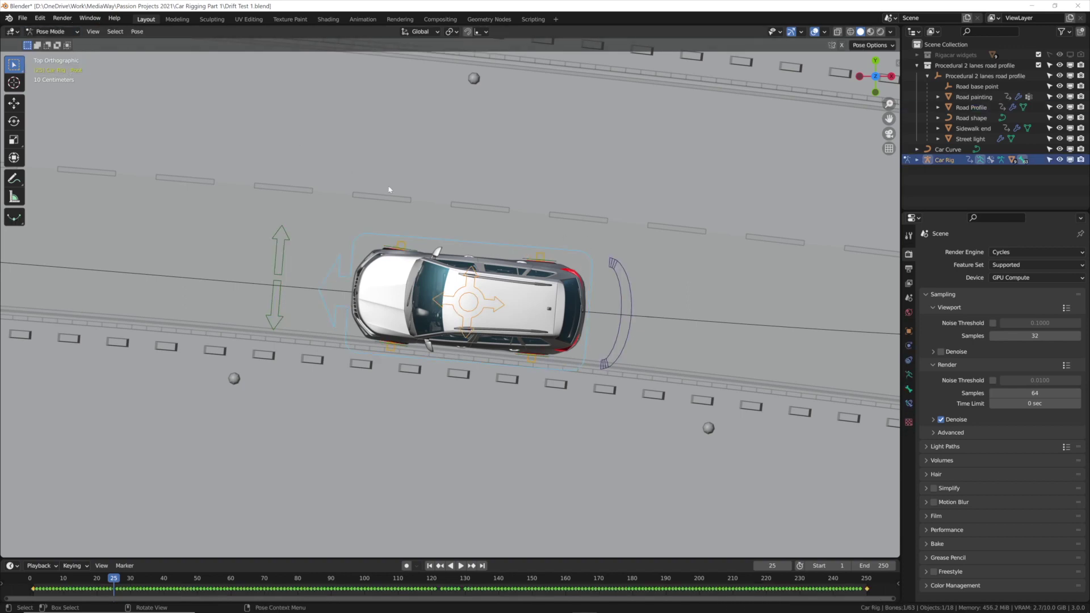
- Test-rotate the Drift bone and rotate and move the Suspension bone, cancelling each change
click(469, 283)
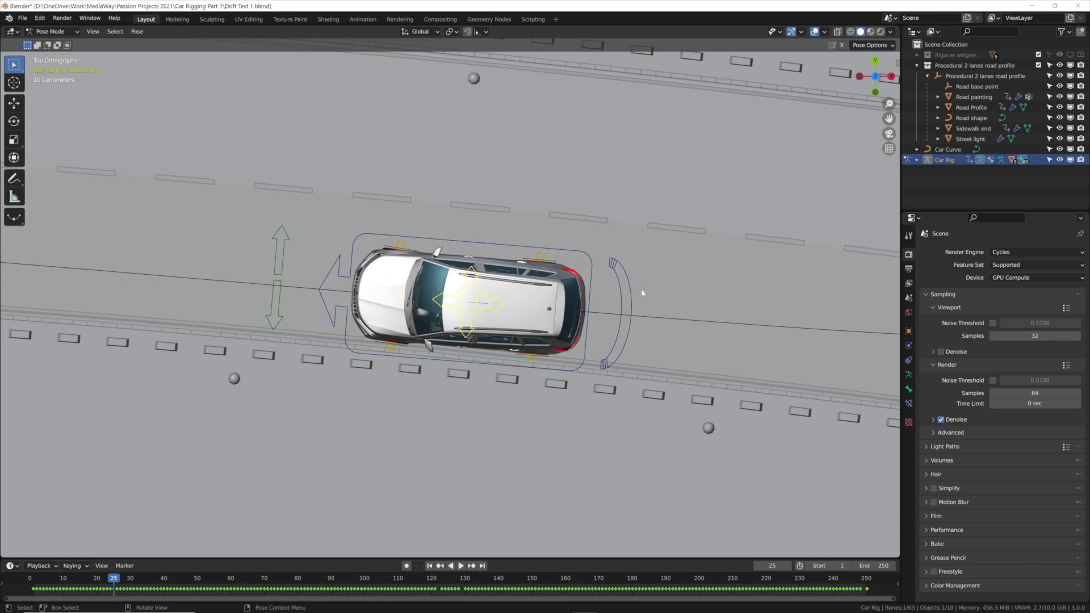
click(620, 275)
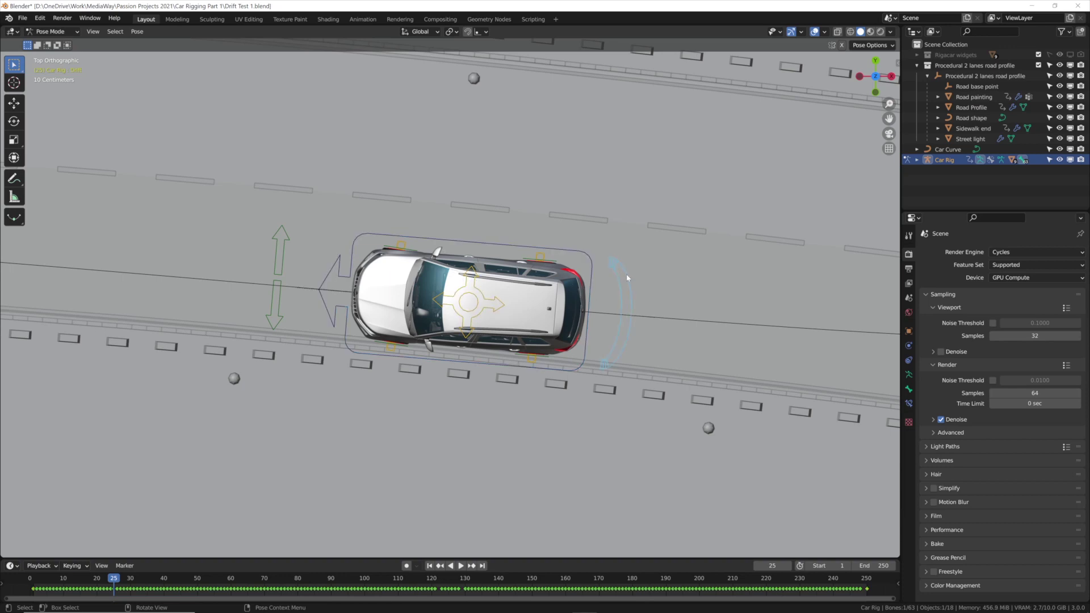
key(r)
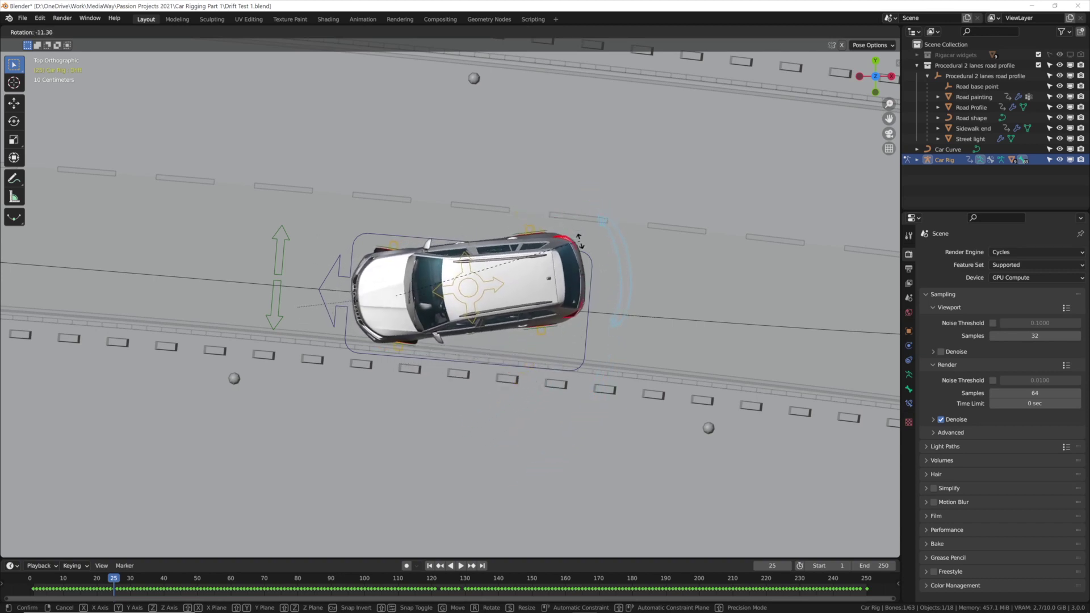
key(Escape)
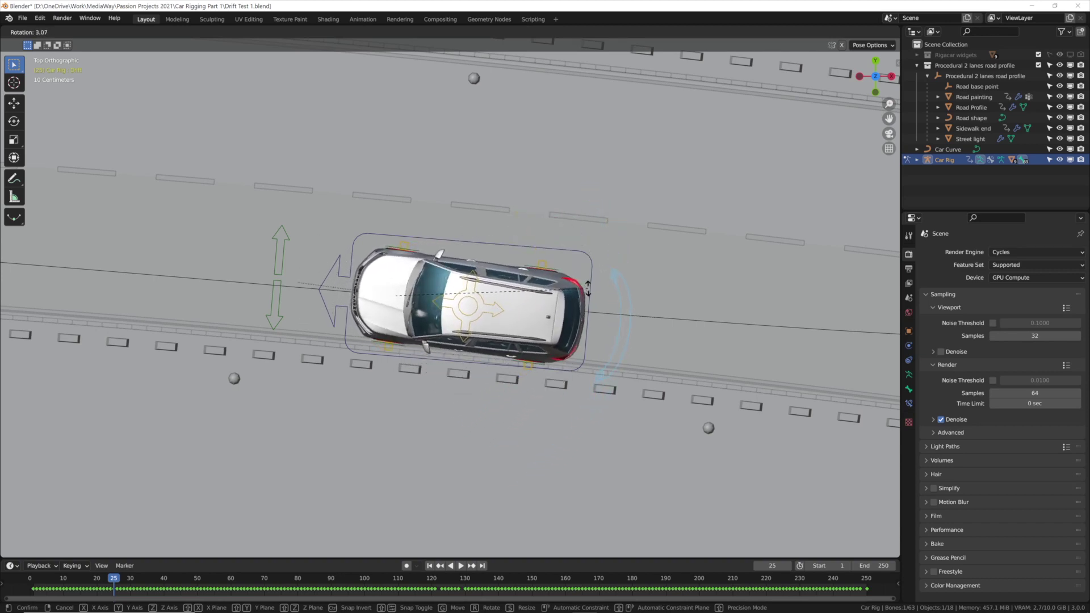
click(476, 296)
key(r)
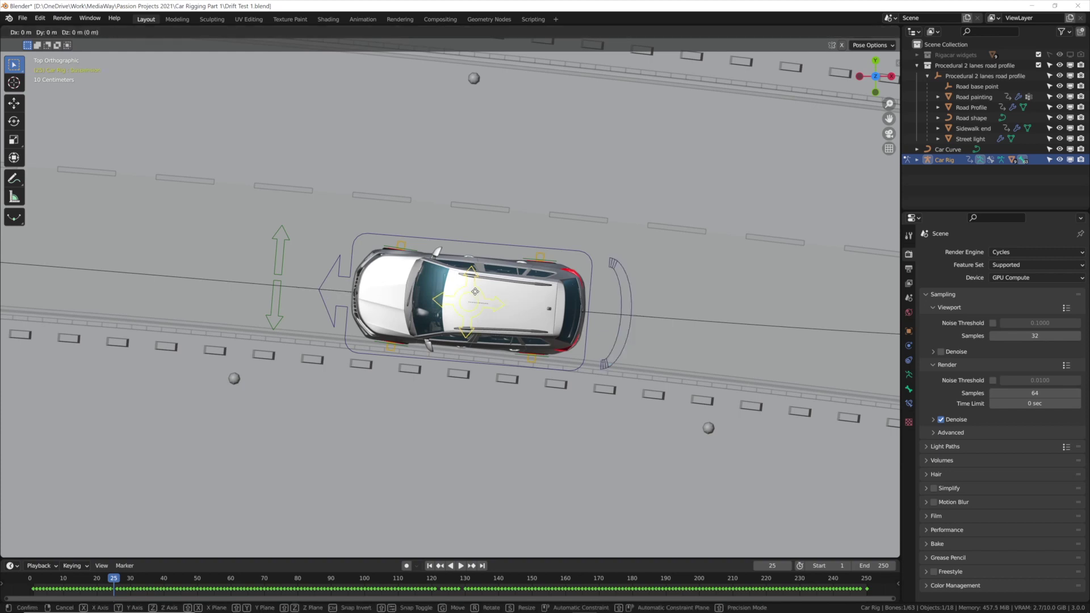
key(Escape)
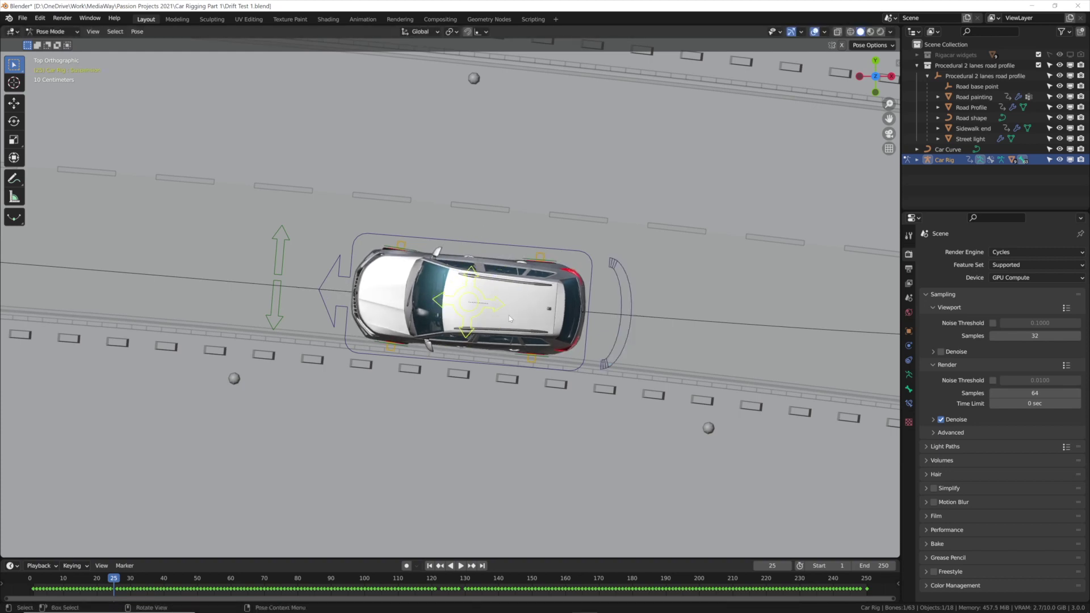
middle_drag(510, 315, 500, 258)
key(g)
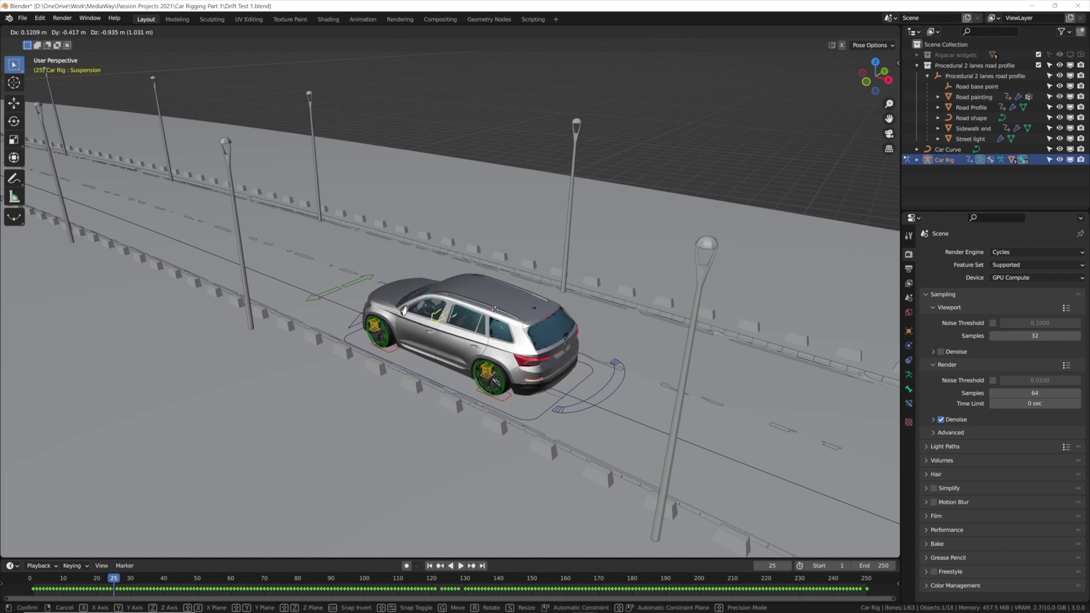
key(Escape)
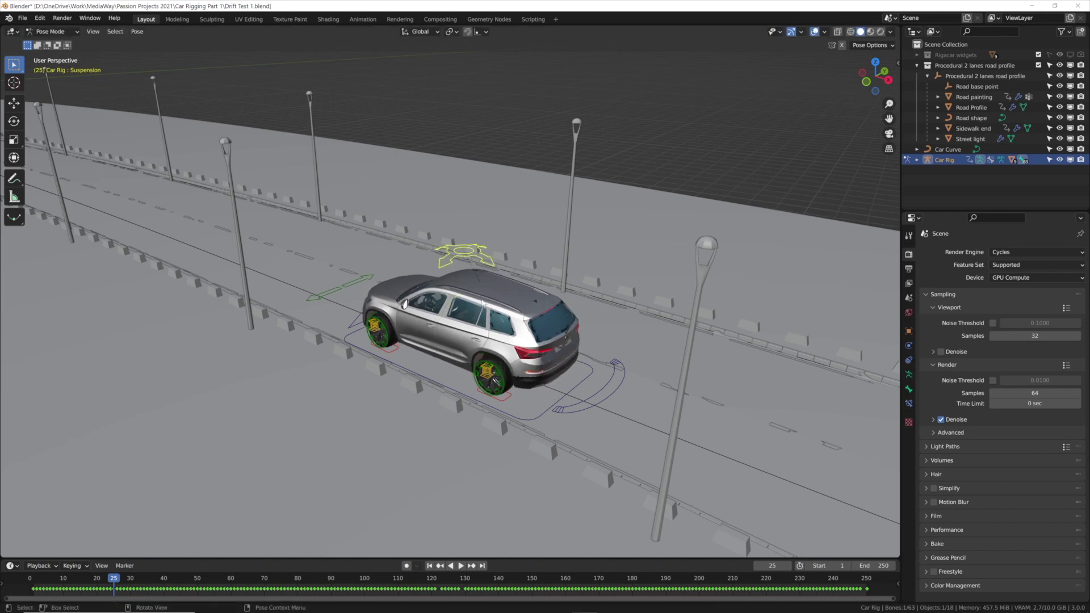
- Select the Root bone and keyframe its Follow Path Offset Factor at 0 on frame 1
middle_drag(491, 316, 517, 314)
click(518, 313)
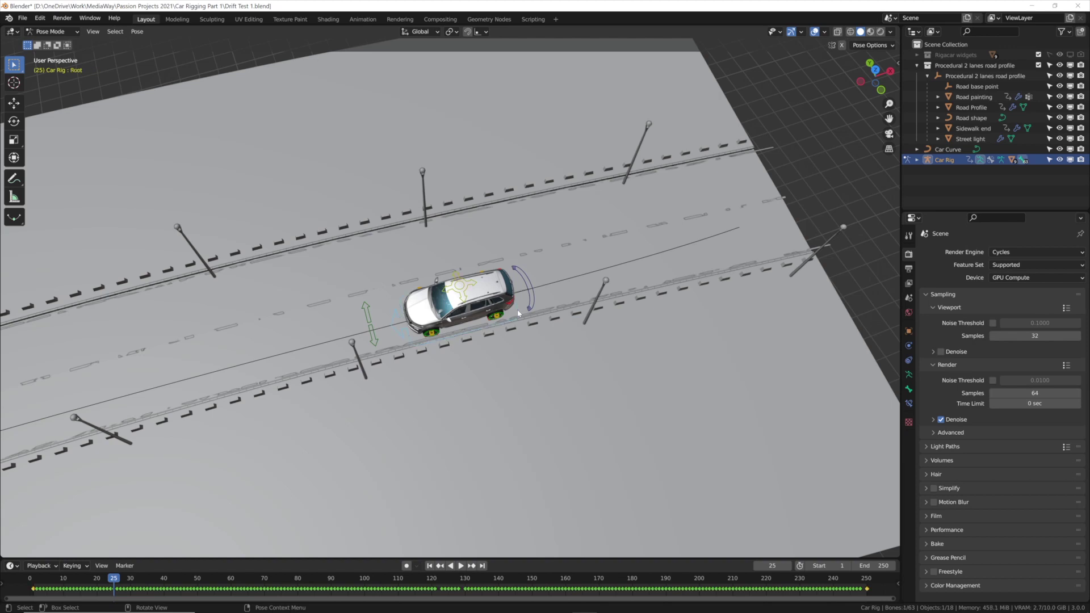
click(909, 403)
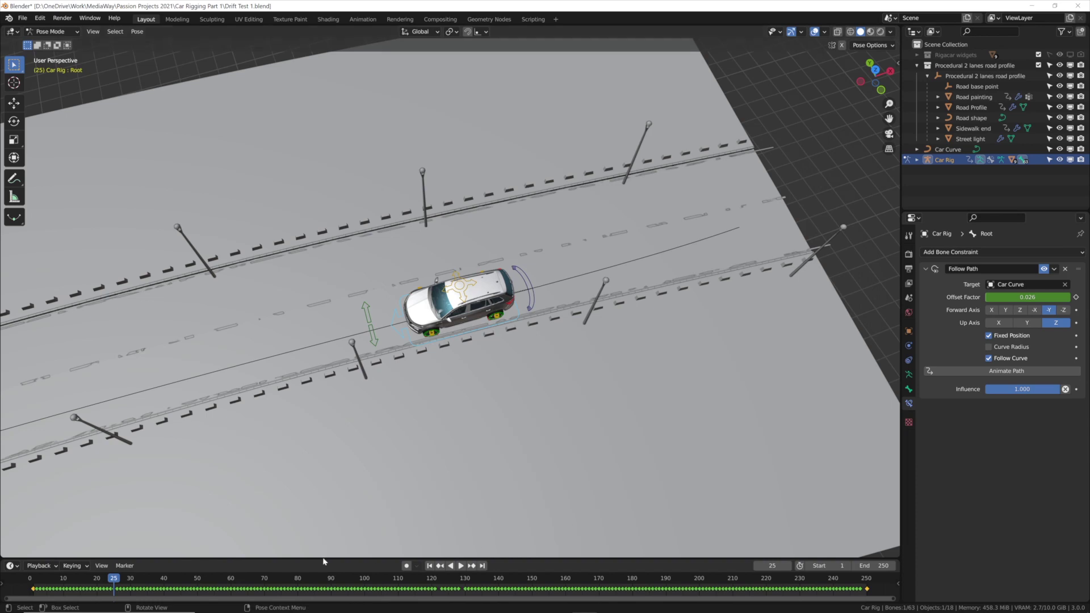
key(shift+ctrl+space)
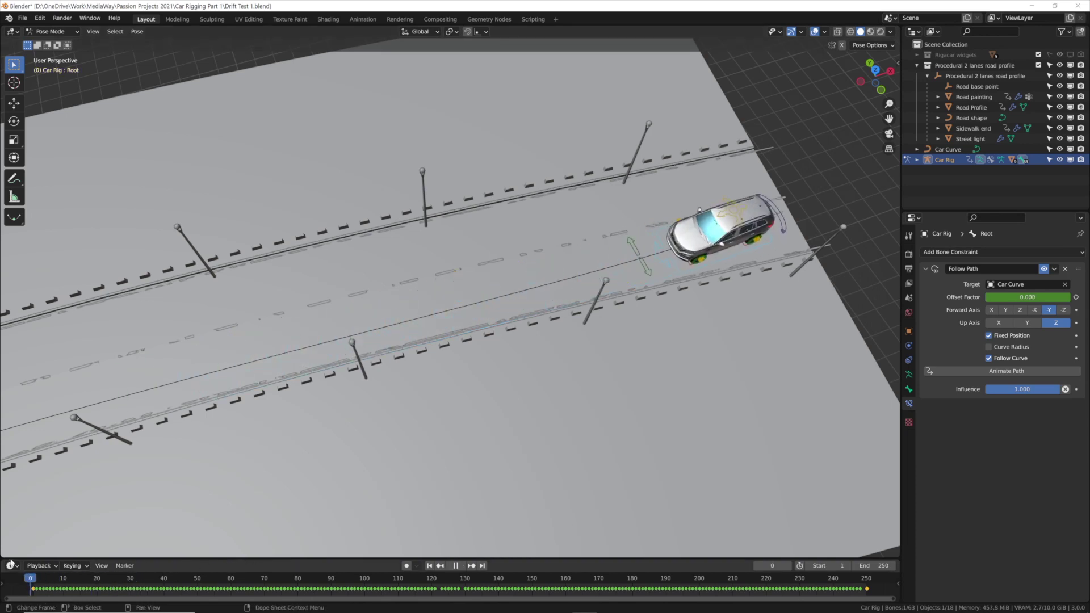
key(space)
click(34, 580)
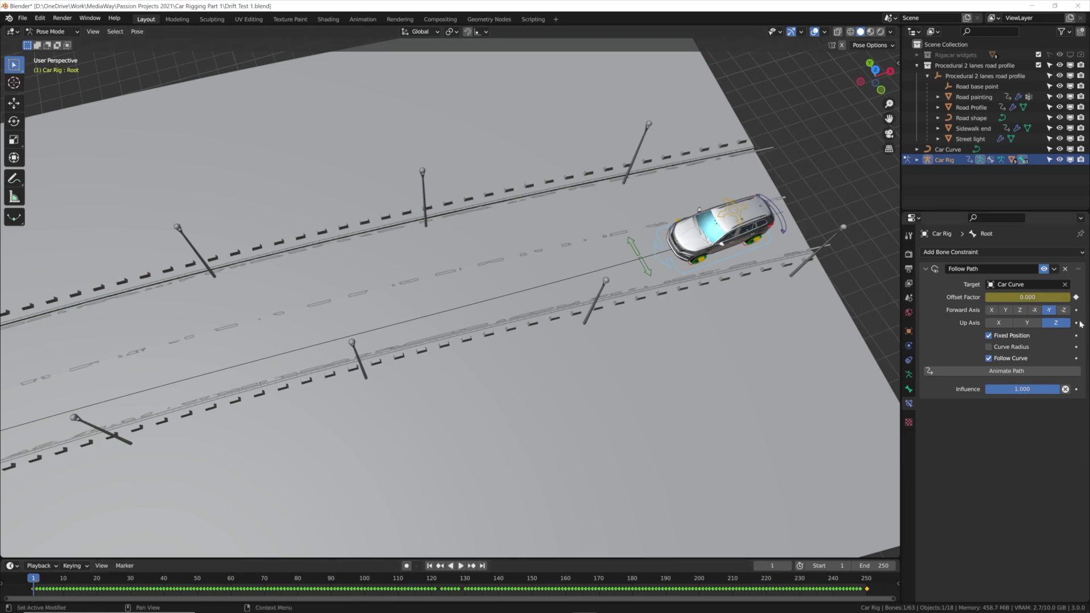
click(1076, 297)
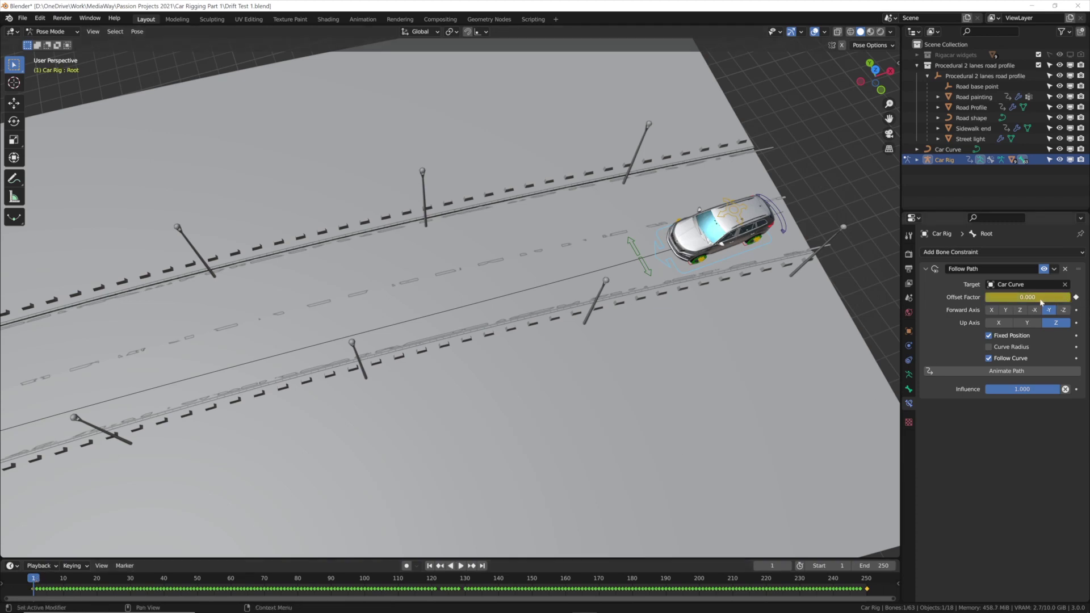
- At frame 250 set Offset Factor to 1.0, then play in top view to check the drive
drag(189, 578, 868, 578)
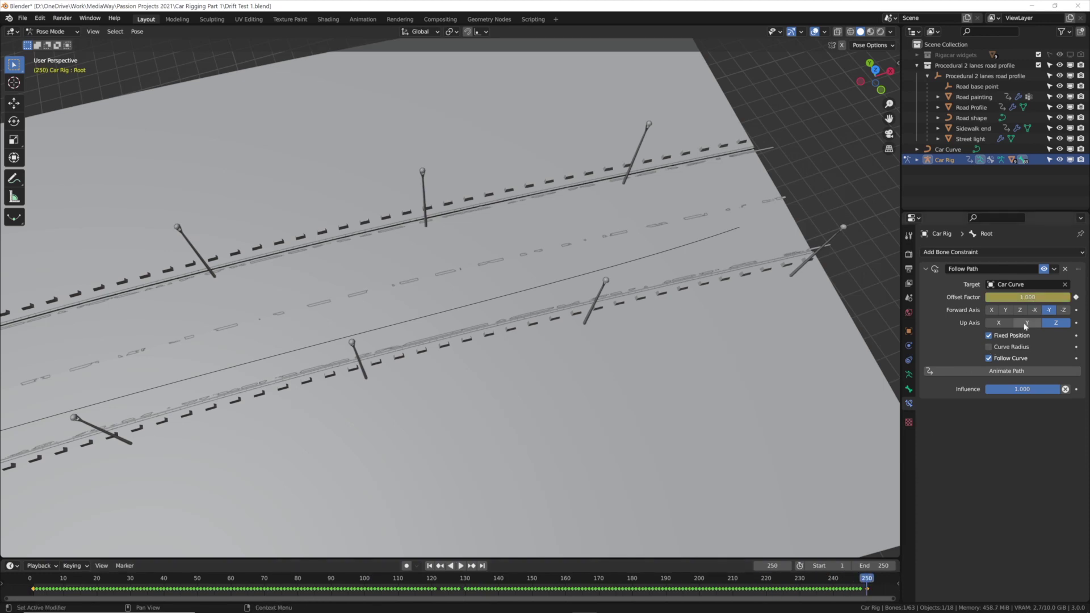
scroll(576, 331, down, 10)
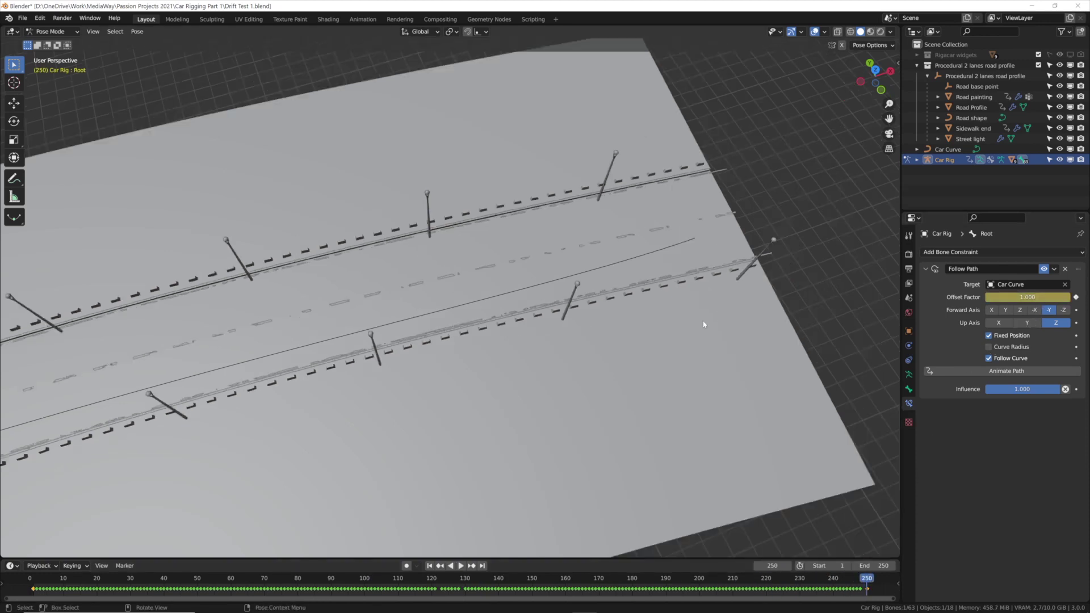
key(Caps_Lock)
key(KP_7)
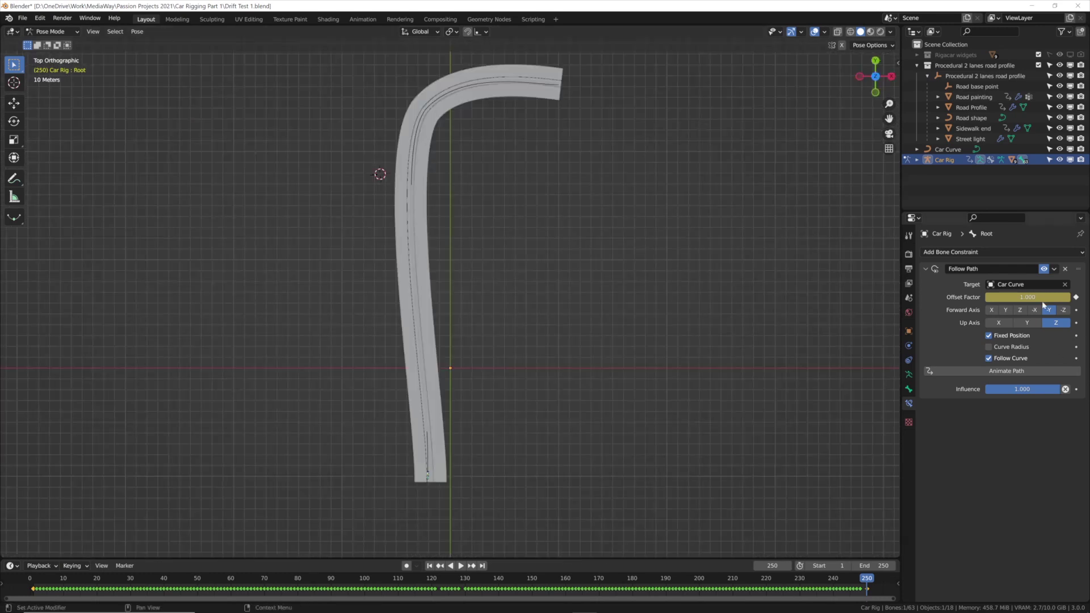
drag(1028, 297, 1070, 296)
drag(867, 579, 104, 579)
key(Escape)
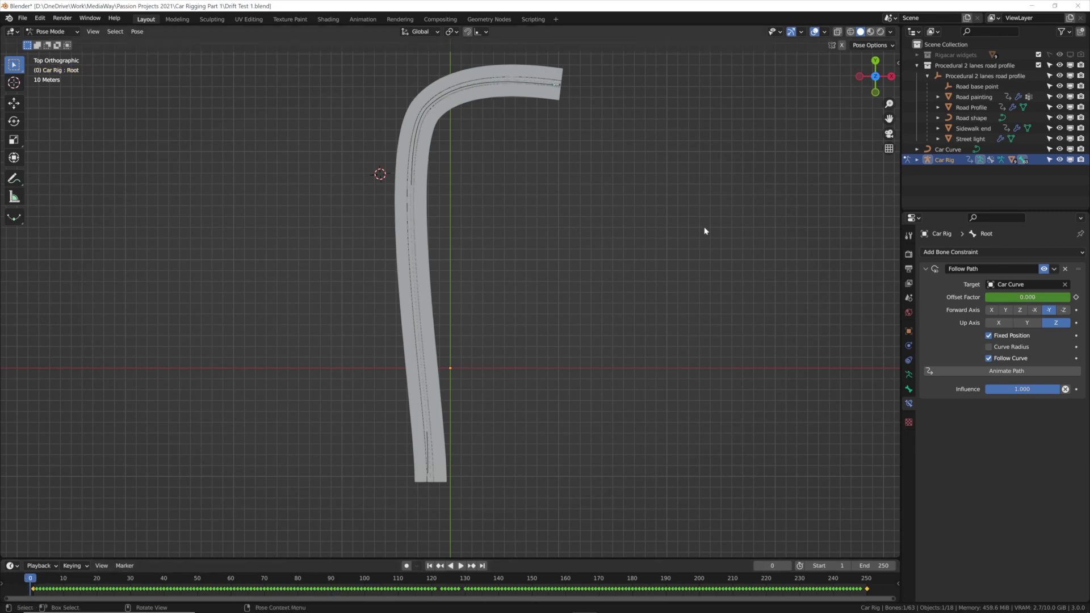
key(space)
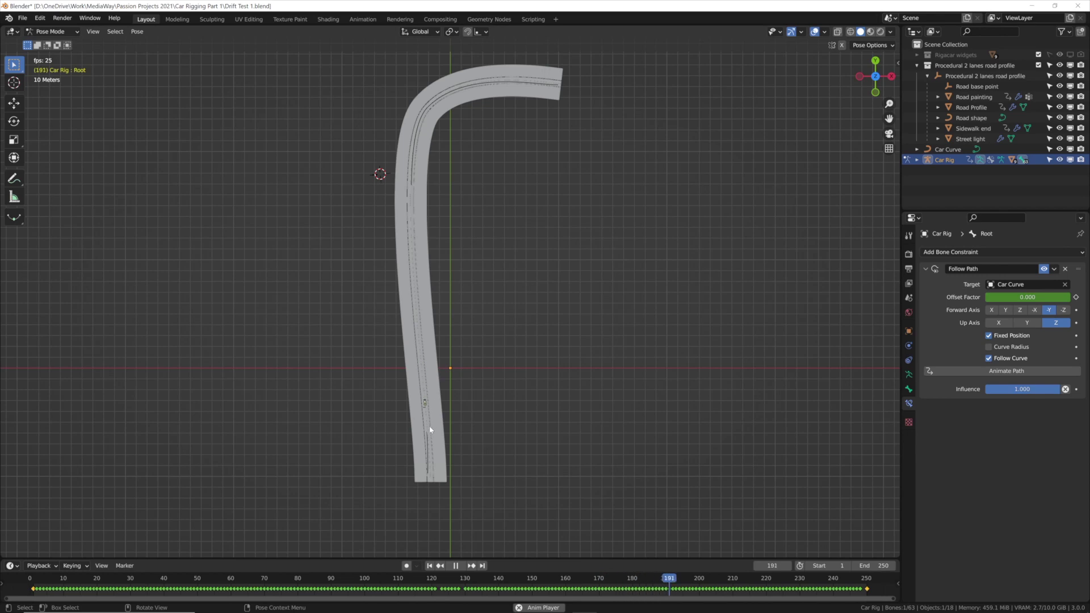
key(space)
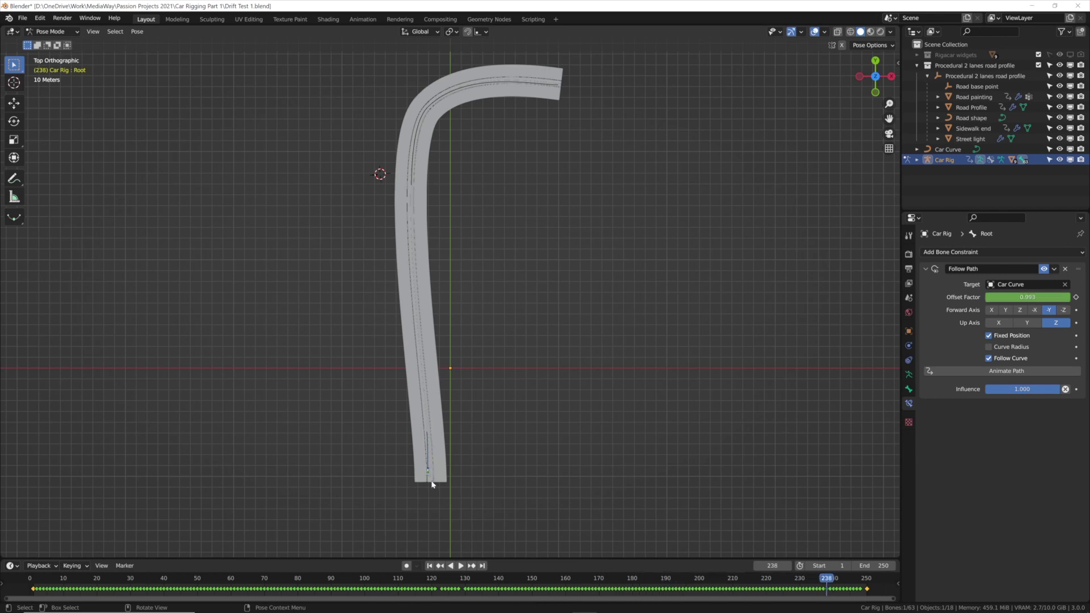
drag(826, 578, 261, 494)
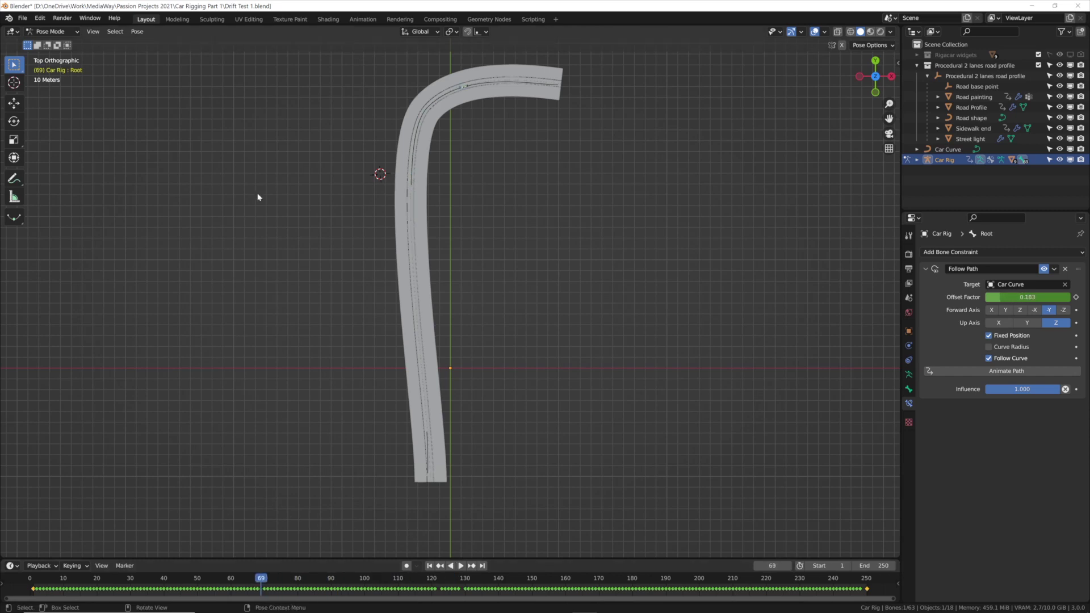
- In the Animation workspace, show only the Offset Factor curve in a Graph Editor
click(361, 20)
click(13, 31)
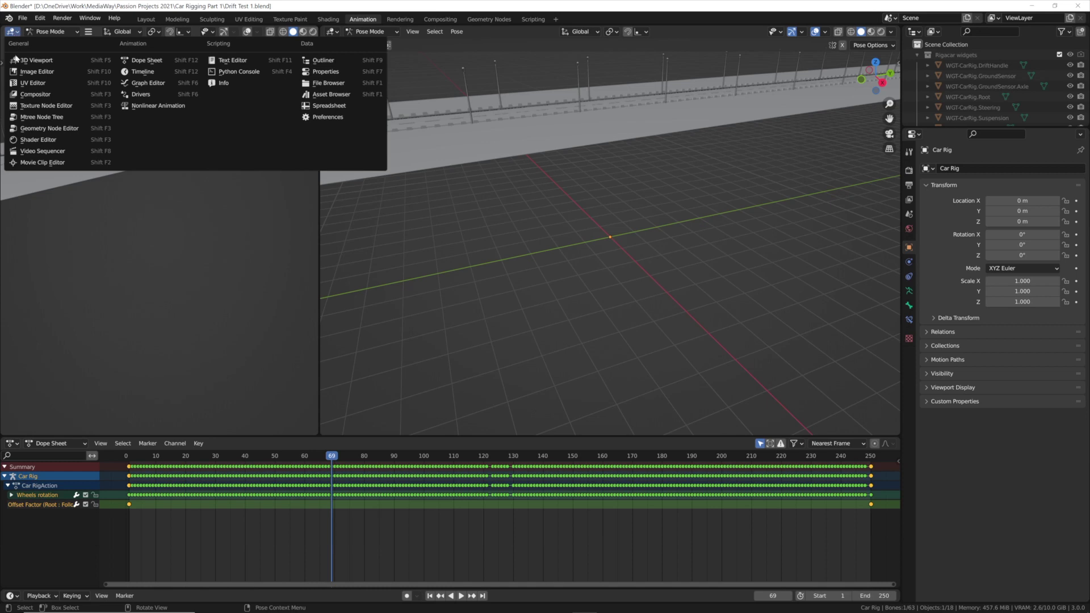
click(161, 84)
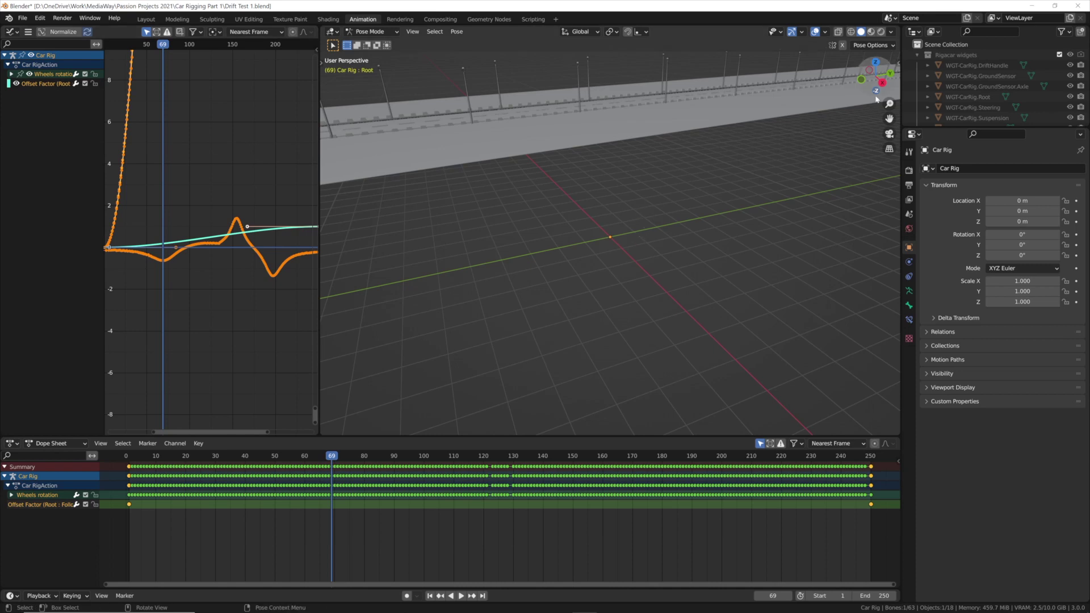
key(KP_Decimal)
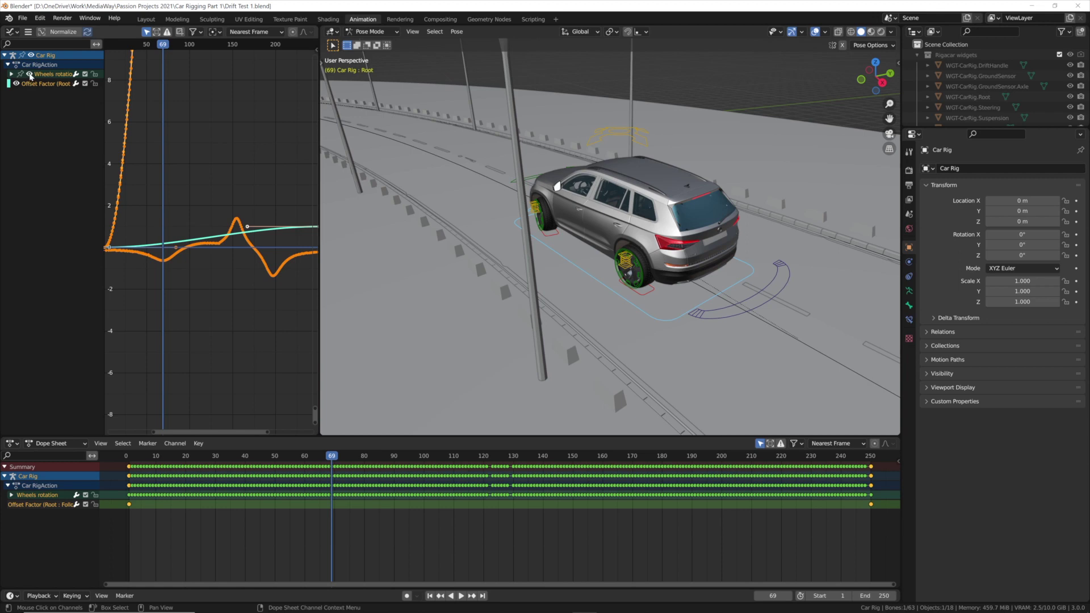
click(31, 75)
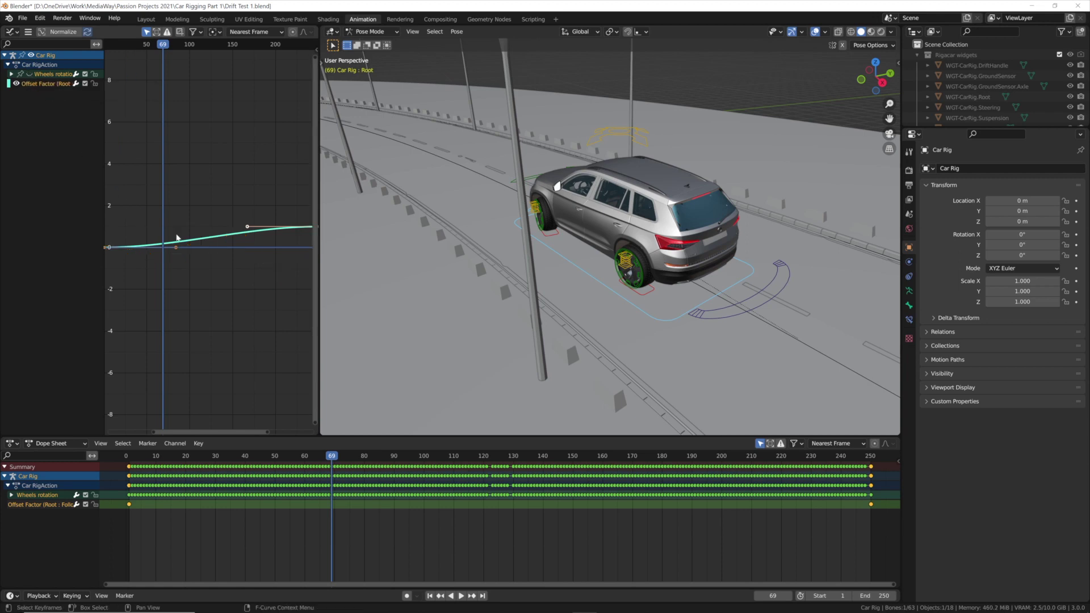
key(Home)
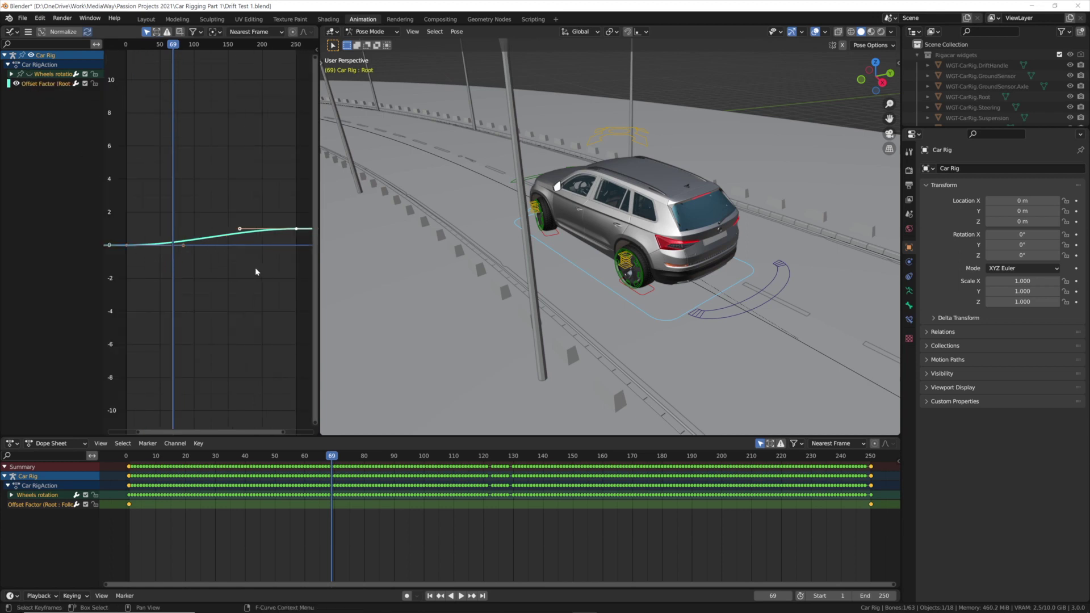
key(Home)
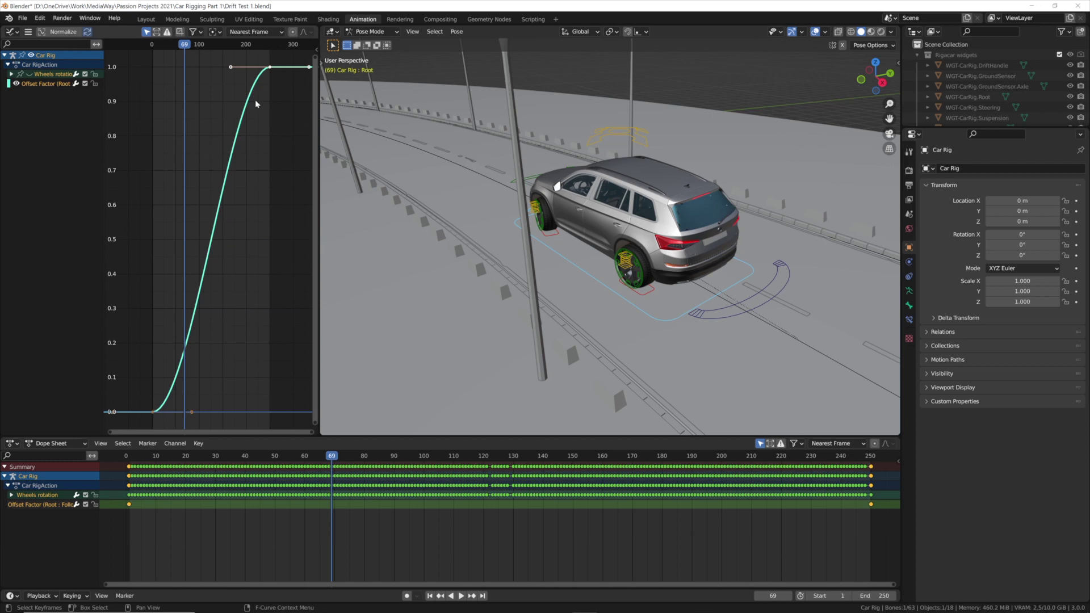
click(42, 86)
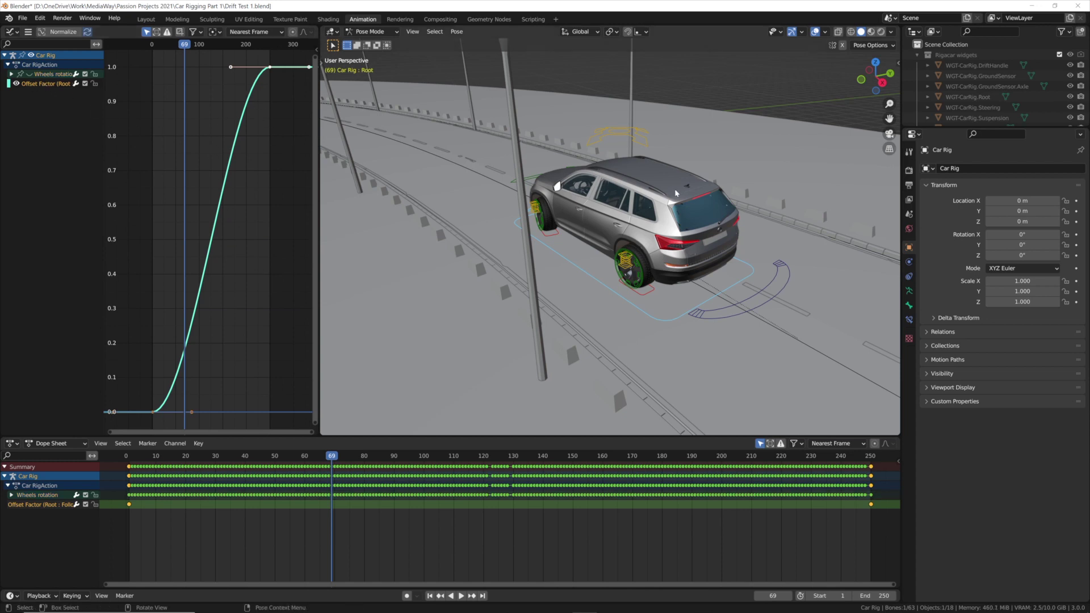
click(909, 320)
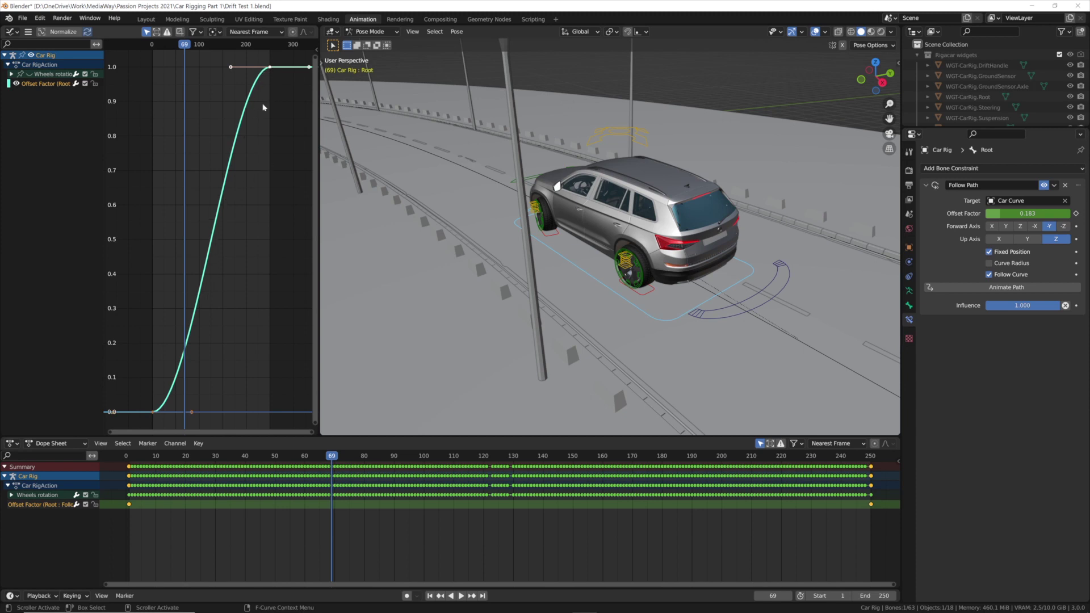
- Drag the final keyframe's handle to soften the slow-down and preview the new timing
drag(278, 56, 254, 87)
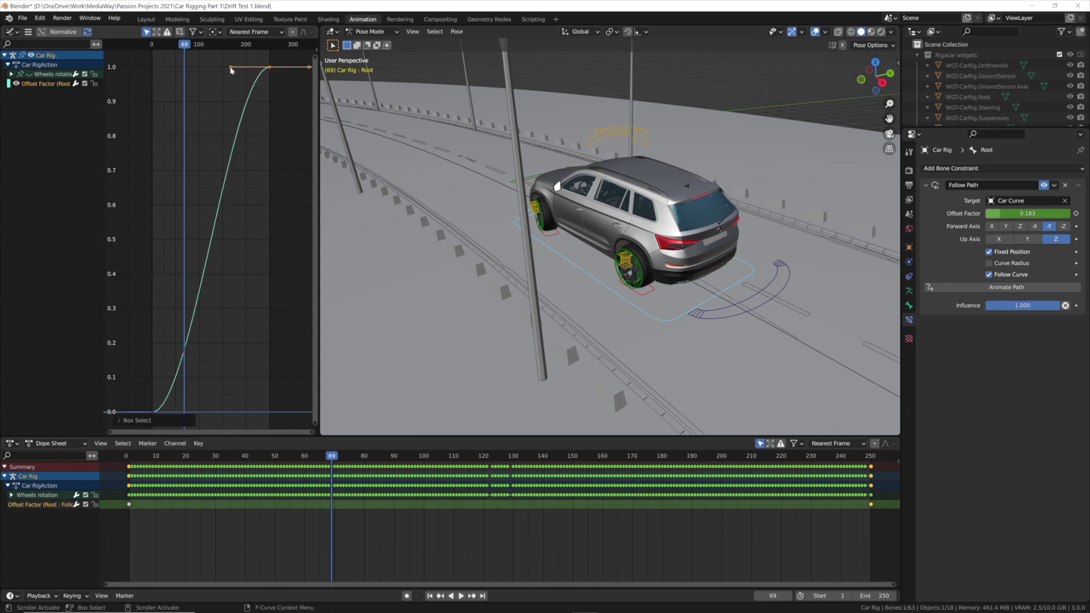
drag(231, 69, 257, 93)
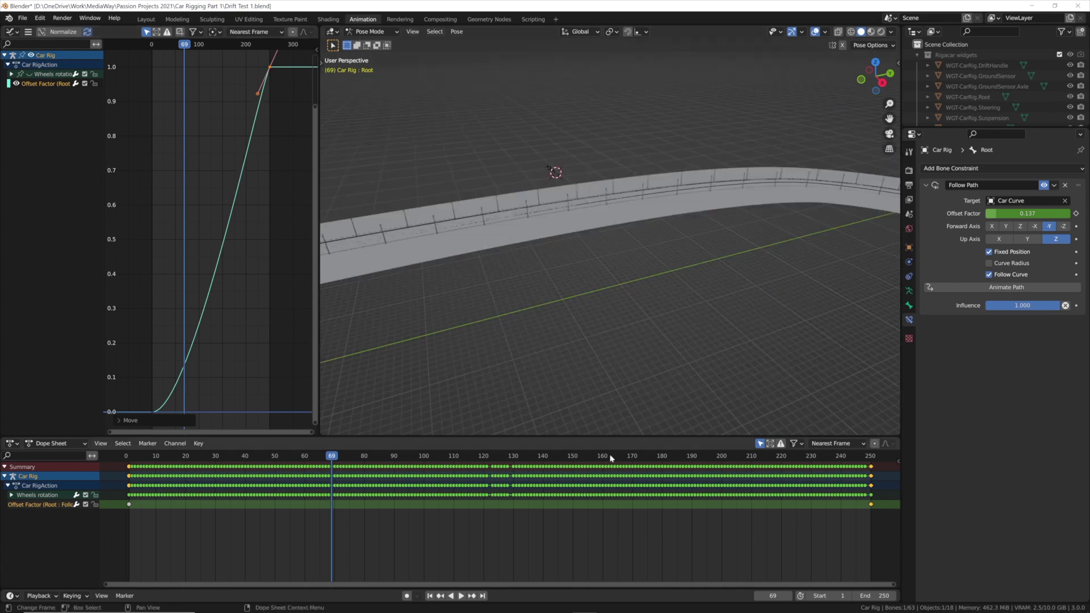
mouse_move(611, 458)
mouse_down()
mouse_move(846, 457)
mouse_move(623, 458)
mouse_up()
key(space)
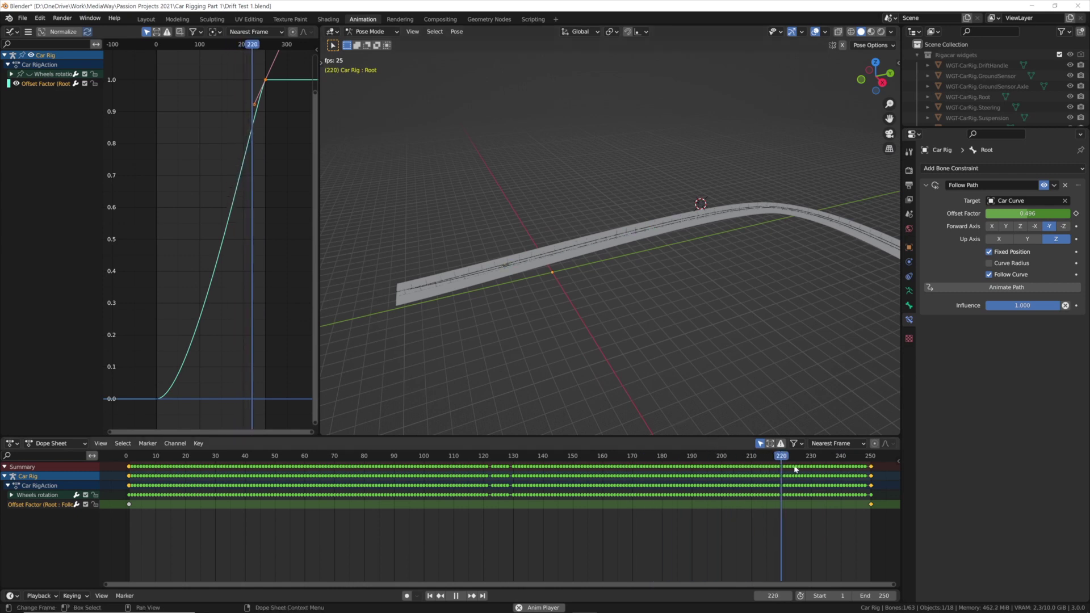
- Return to the Layout workspace and zoom in to preview the car driving
key(space)
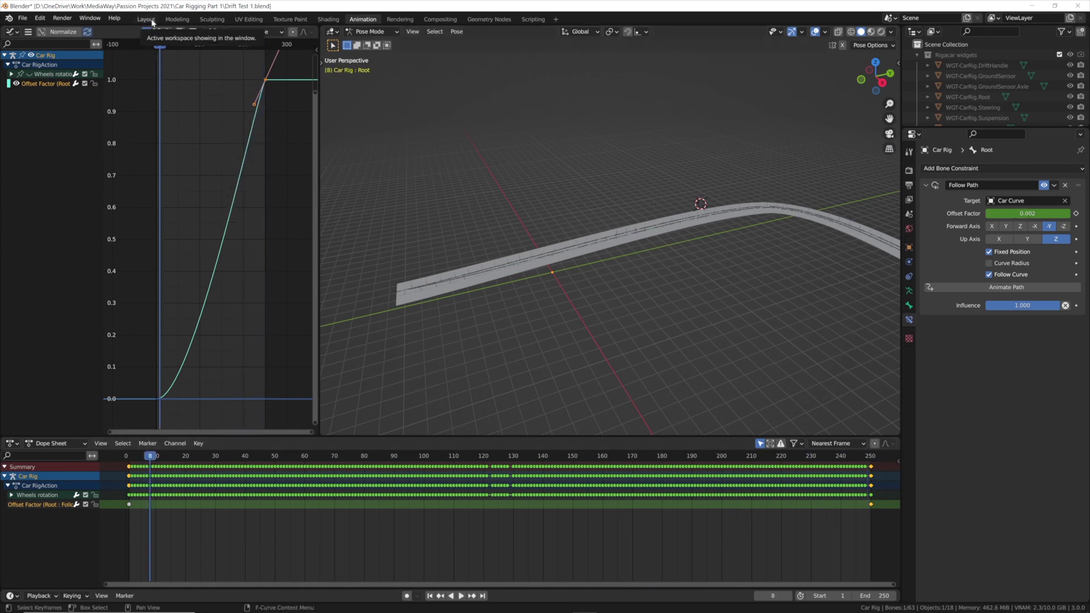
click(146, 19)
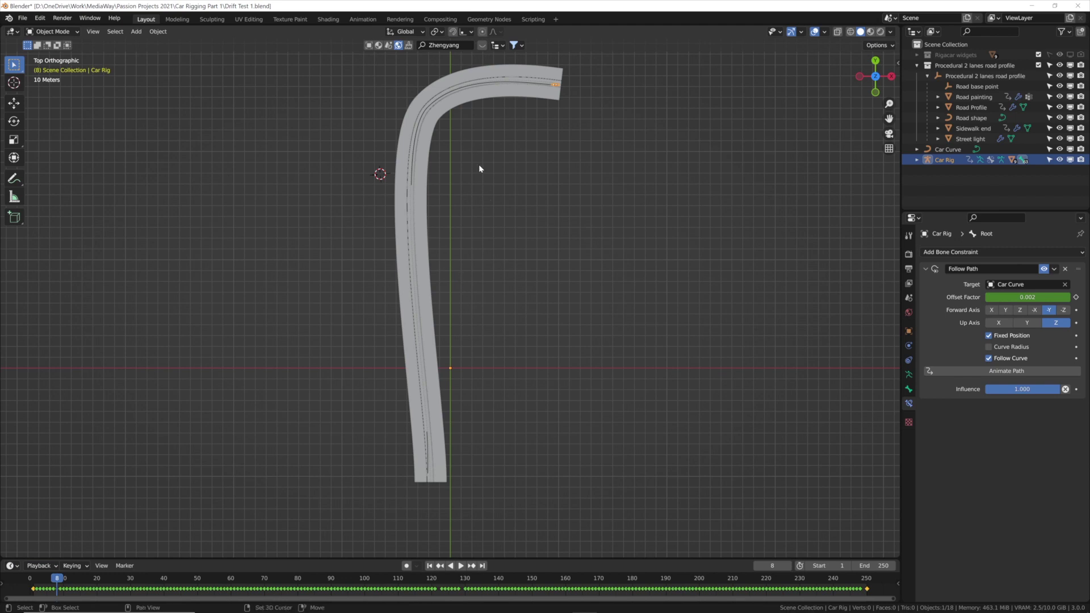
shift+scroll(486, 190, up, 4)
scroll(498, 242, up, 4)
scroll(511, 238, up, 2)
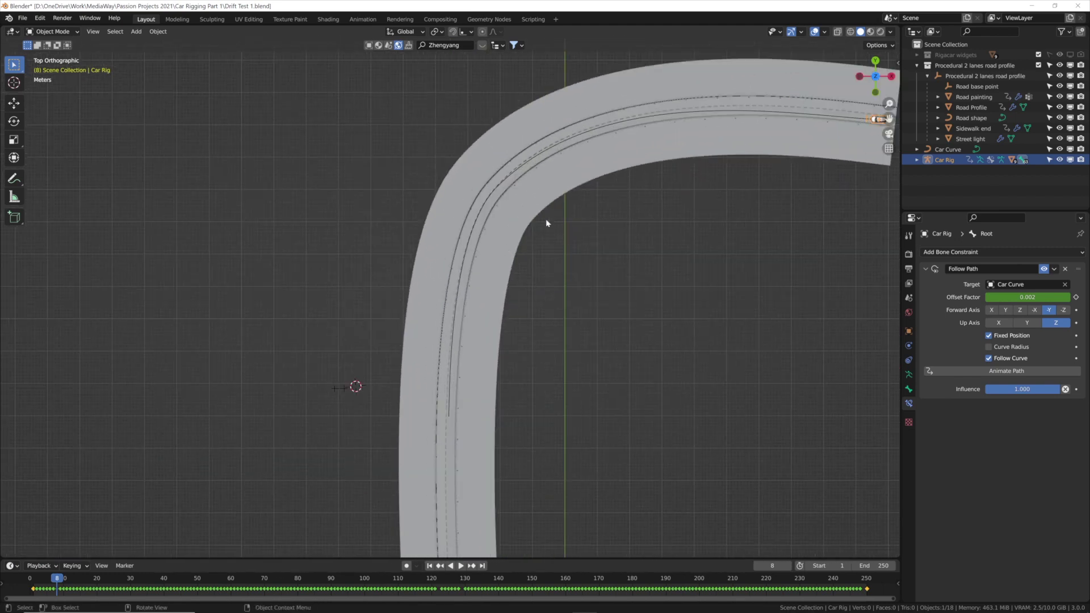
shift+scroll(547, 223, up, 3)
key(space)
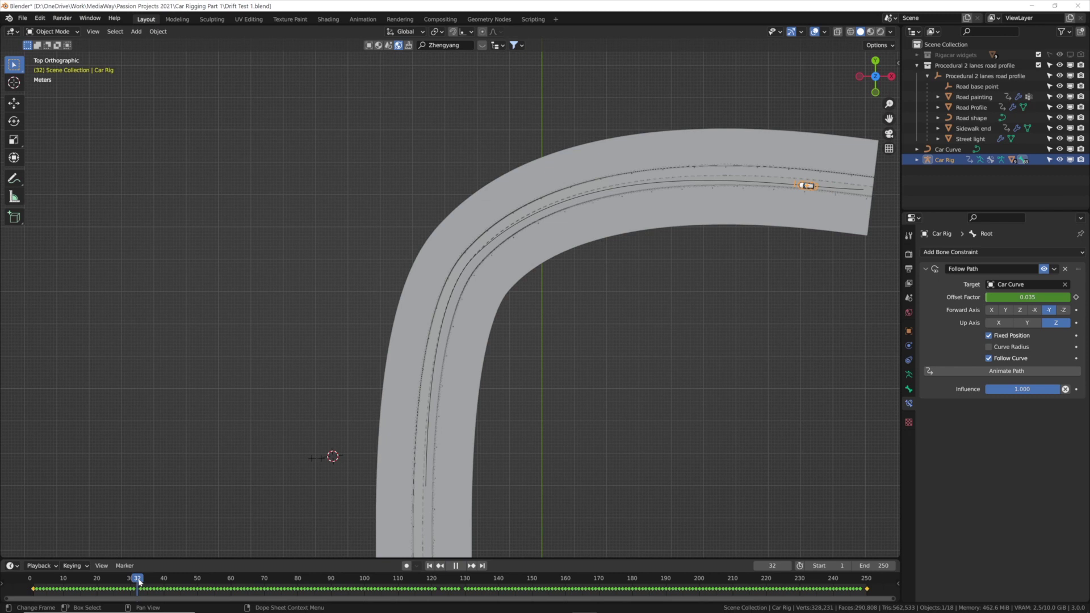
key(space)
- Switch the car rig to Pose Mode, centre the view on the car and scrub to frame 77
click(62, 34)
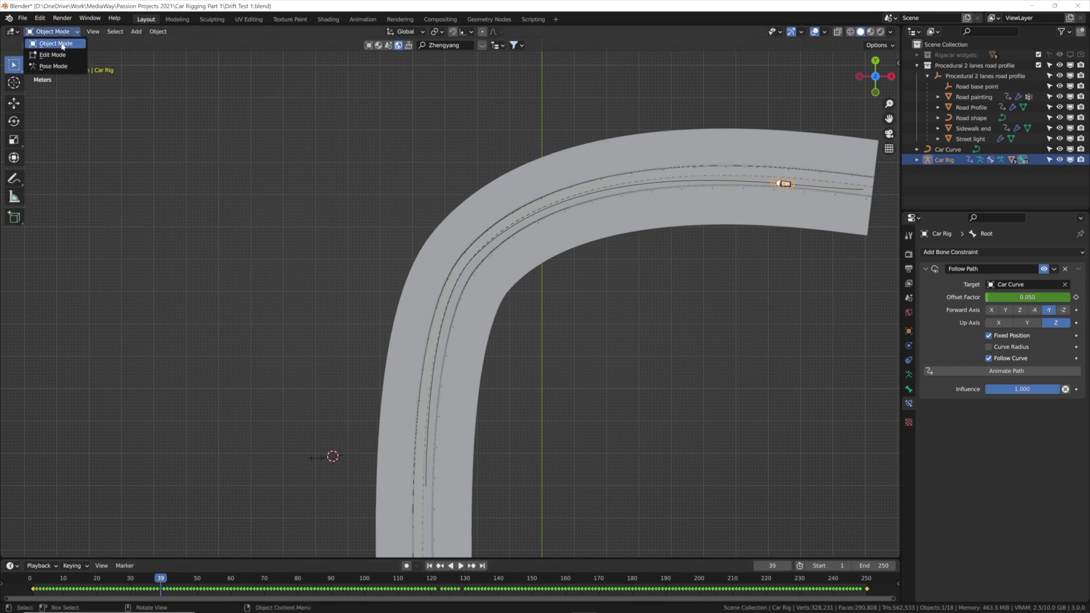
click(62, 67)
shift+scroll(722, 217, up, 3)
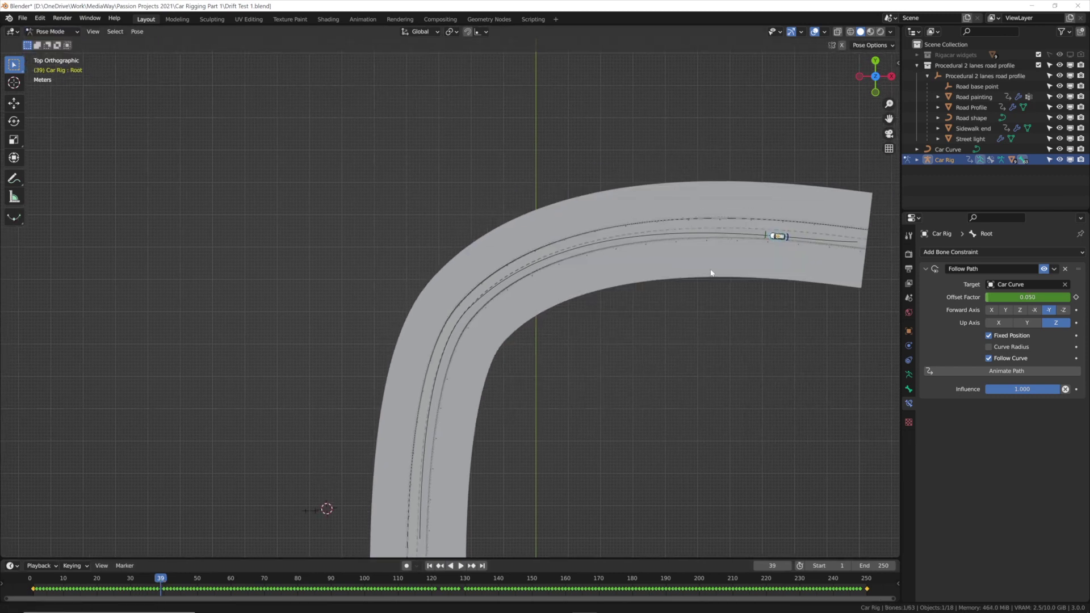
scroll(747, 287, down, 2)
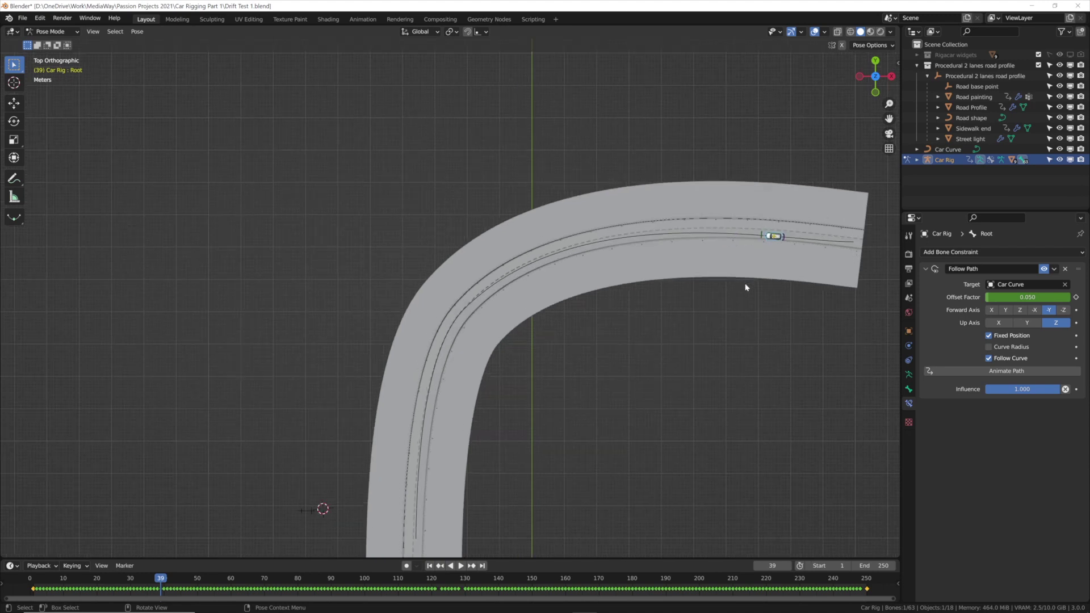
key(KP_Decimal)
scroll(551, 294, down, 8)
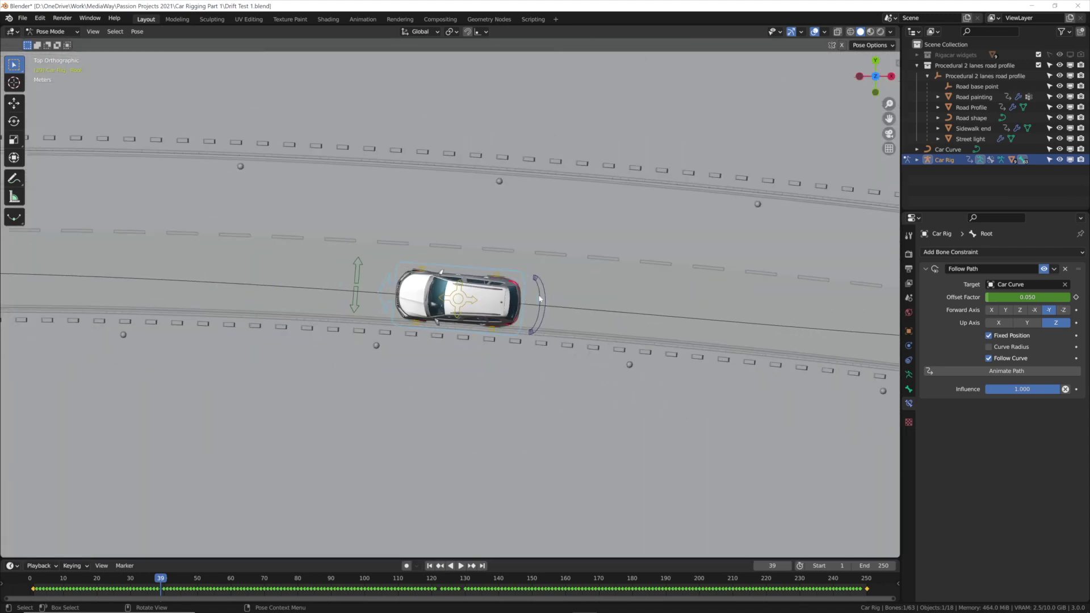
shift+middle_drag(431, 298, 775, 307)
scroll(775, 307, down, 4)
key(space)
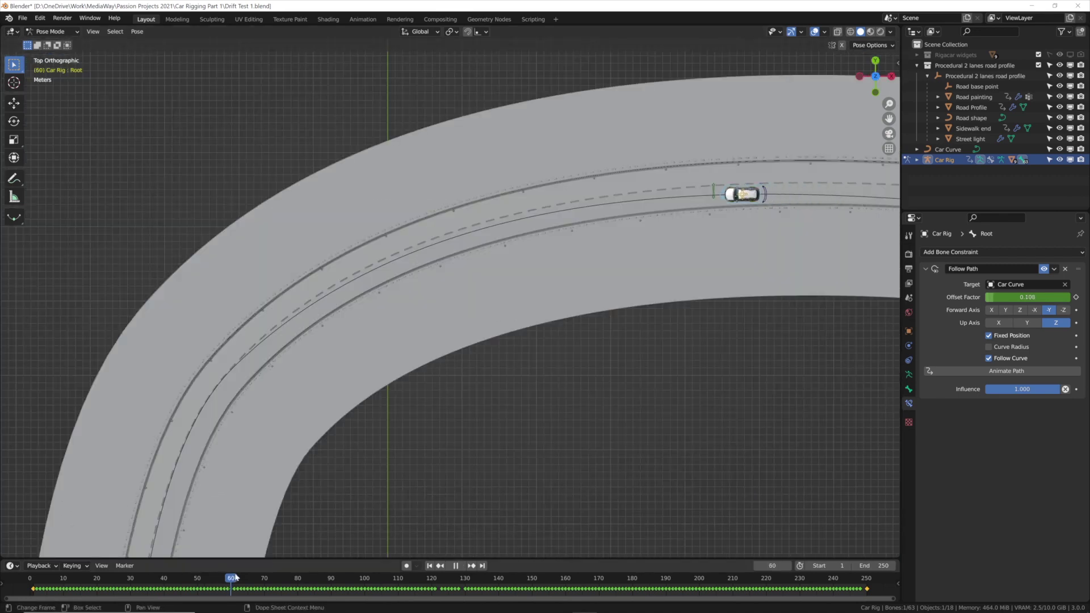
mouse_move(307, 571)
mouse_down()
mouse_move(215, 566)
mouse_move(289, 572)
mouse_up()
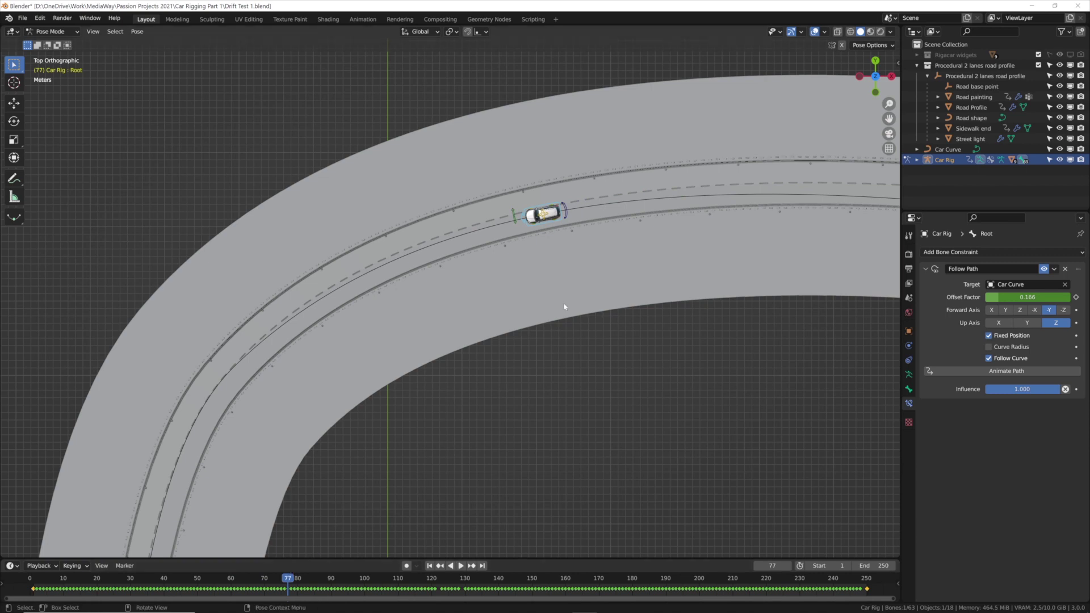
- Select the Drift control bone and keyframe its rotation at frame 77
click(566, 213)
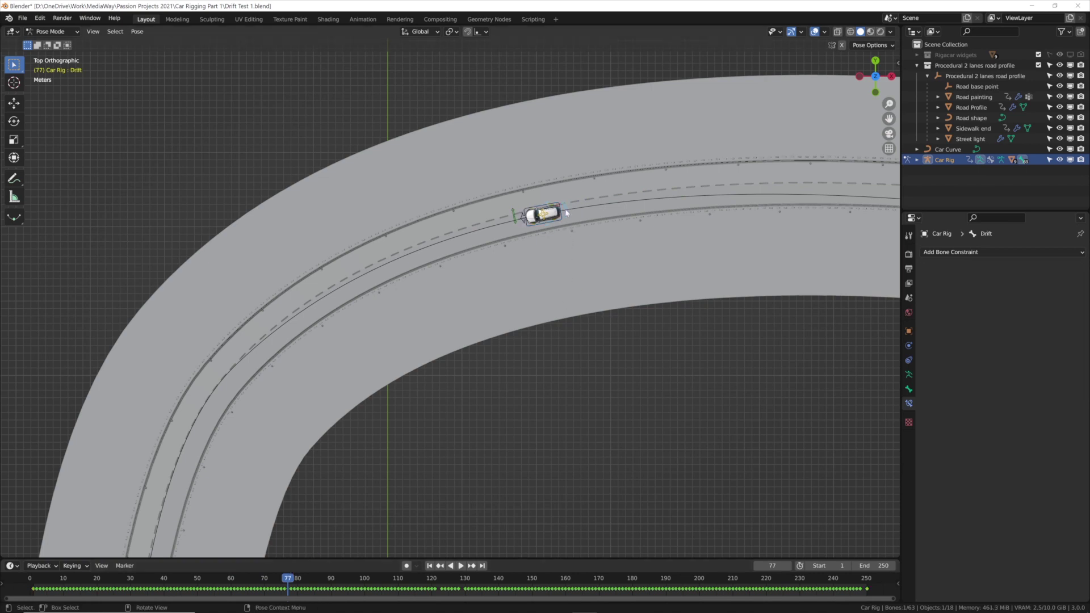
key(i)
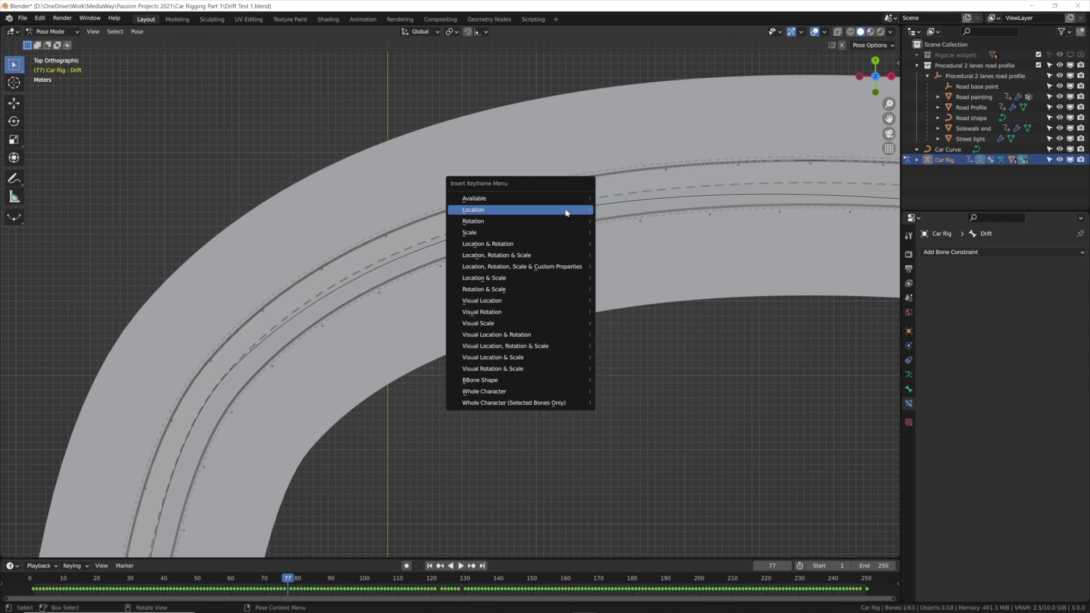
click(488, 221)
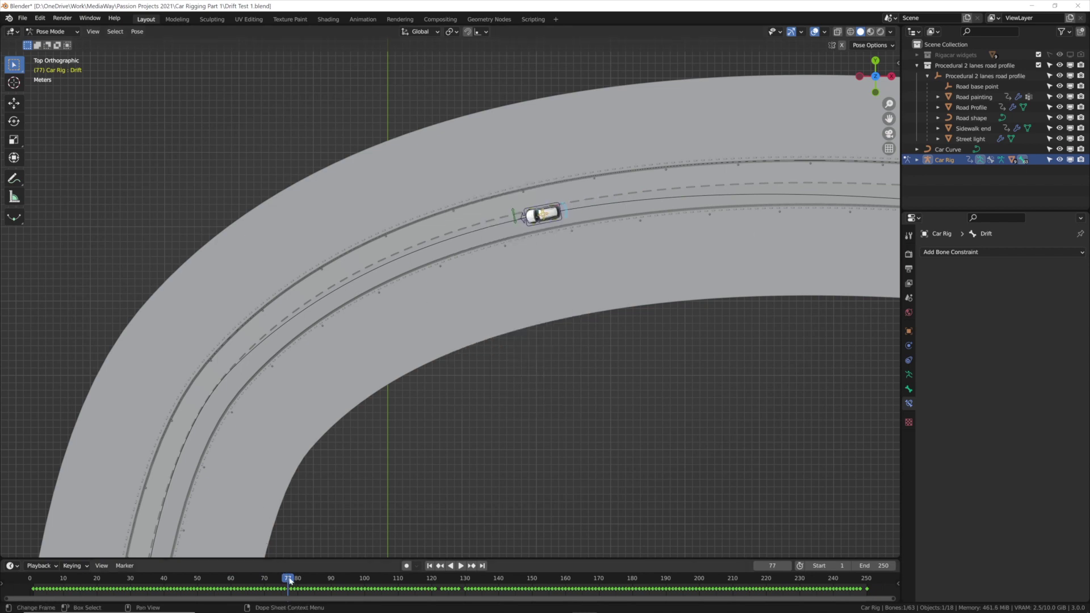
- At frame 95, rotate the Drift bone -25.9°, keyframe its rotation, and enlarge the timeline
key(space)
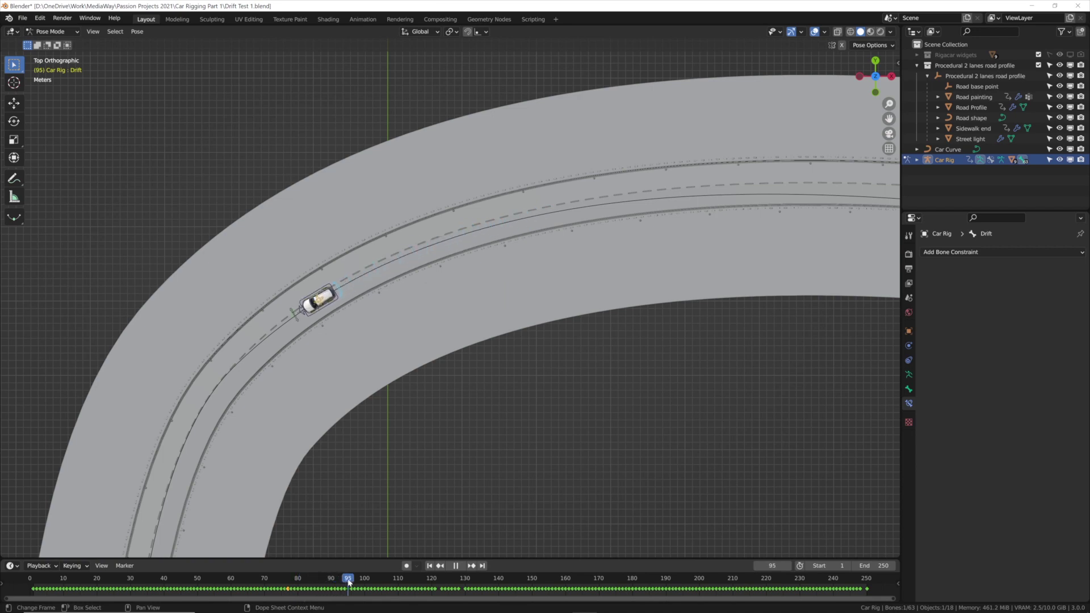
key(space)
key(r)
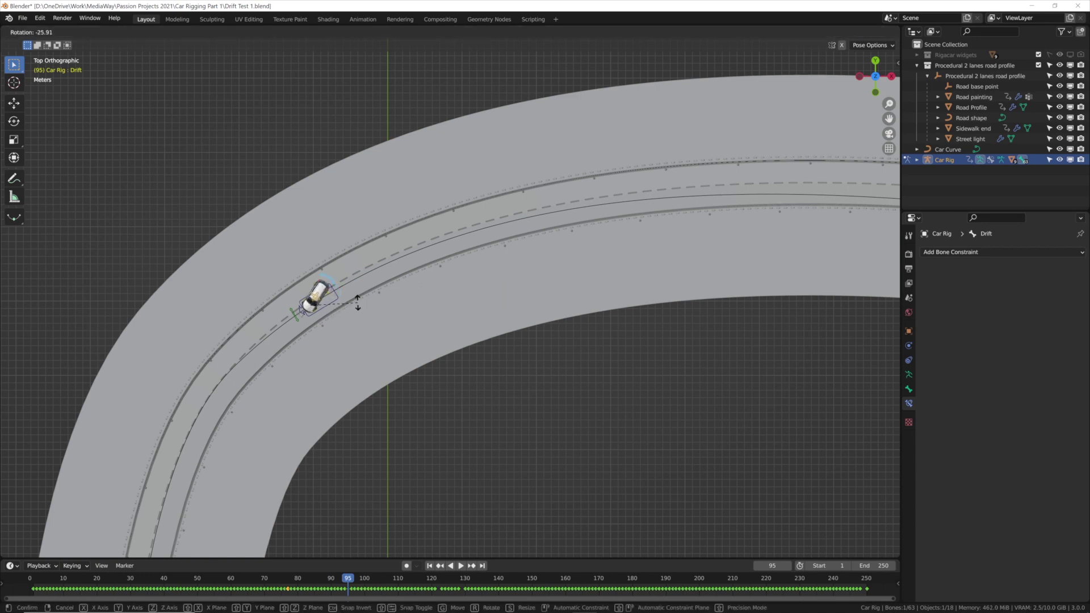
click(358, 303)
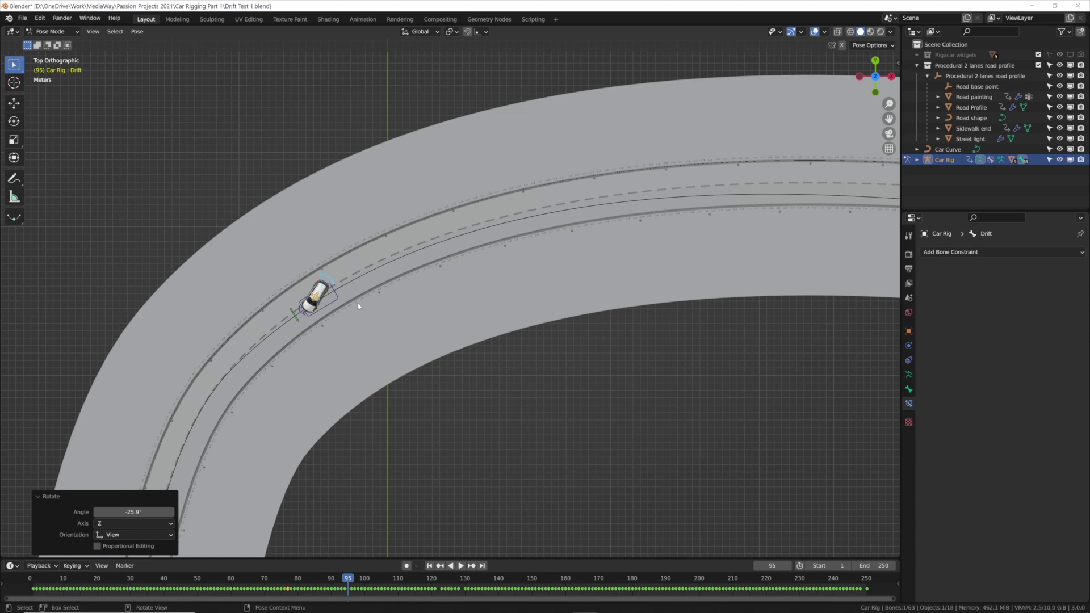
key(i)
click(358, 305)
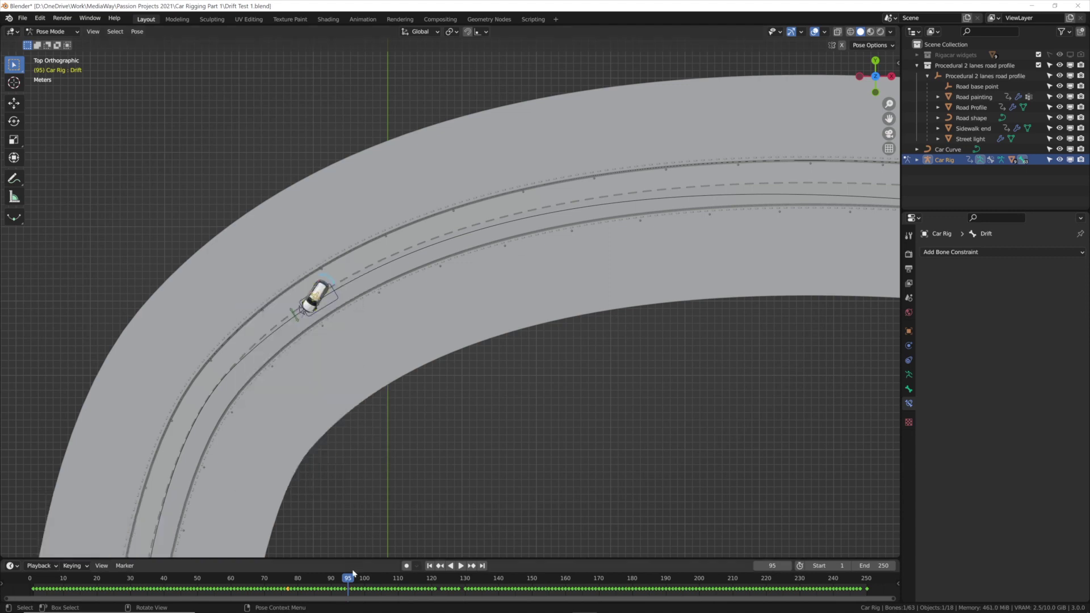
mouse_move(352, 574)
mouse_down()
mouse_move(259, 578)
mouse_move(349, 578)
mouse_up()
drag(147, 560, 147, 509)
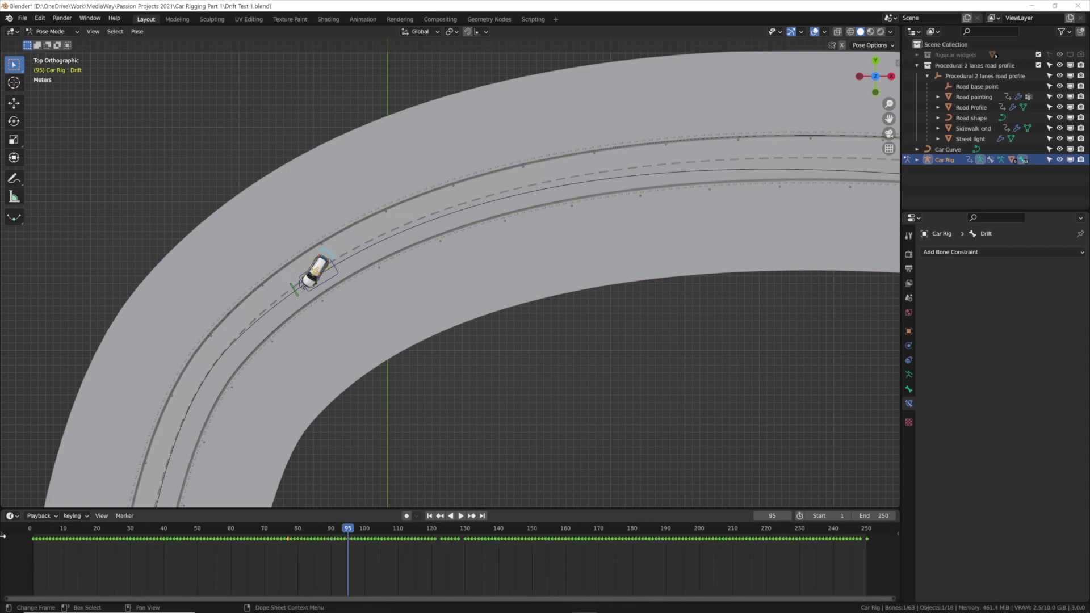
- Expand the Dope Sheet's Summary and Drift channels and scrub through the drift
click(2, 534)
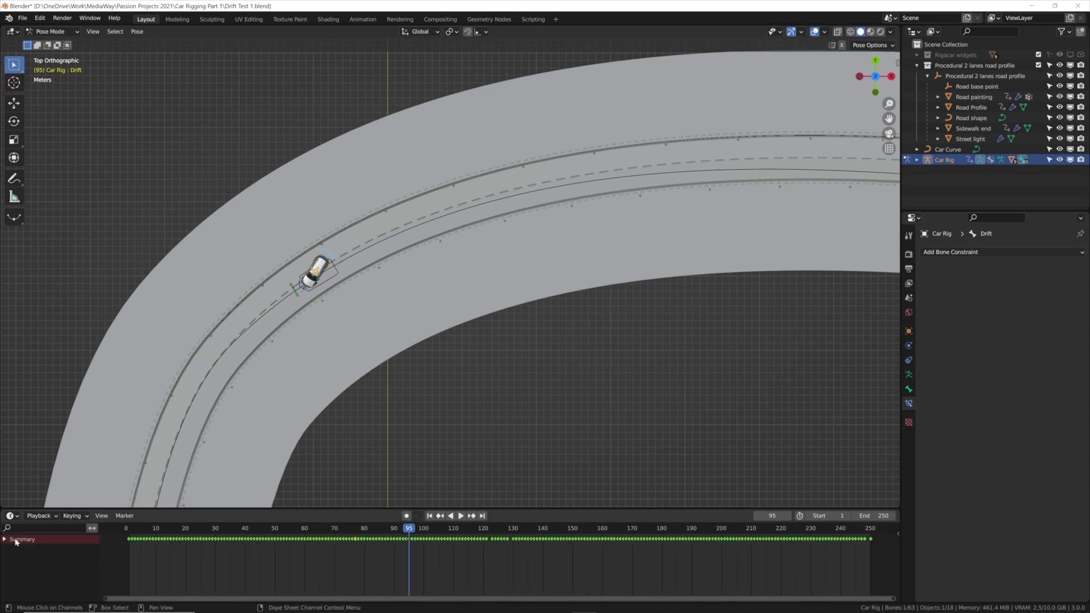
click(5, 540)
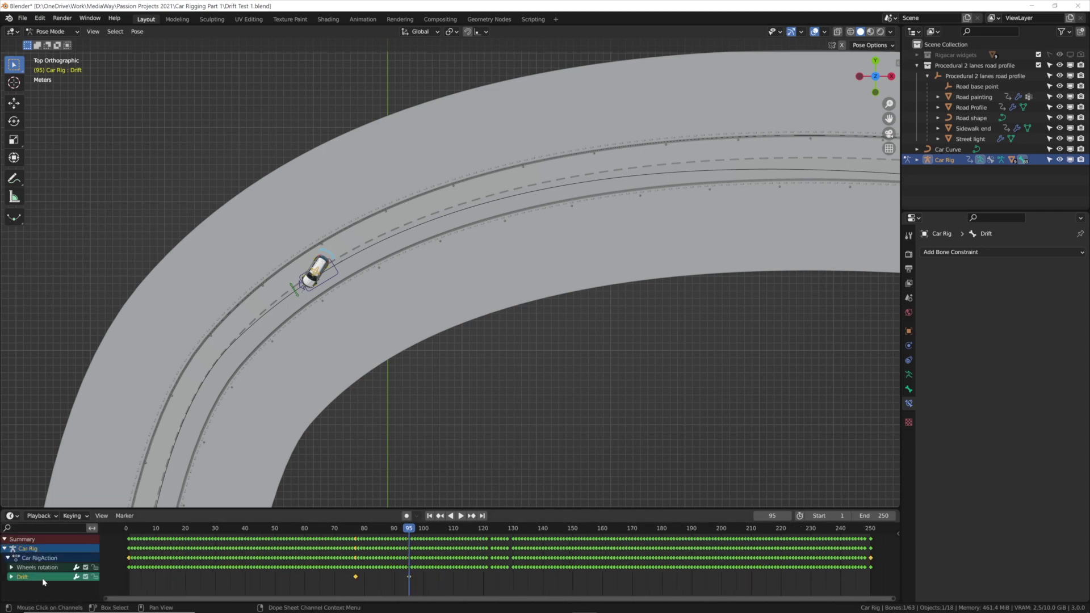
click(12, 577)
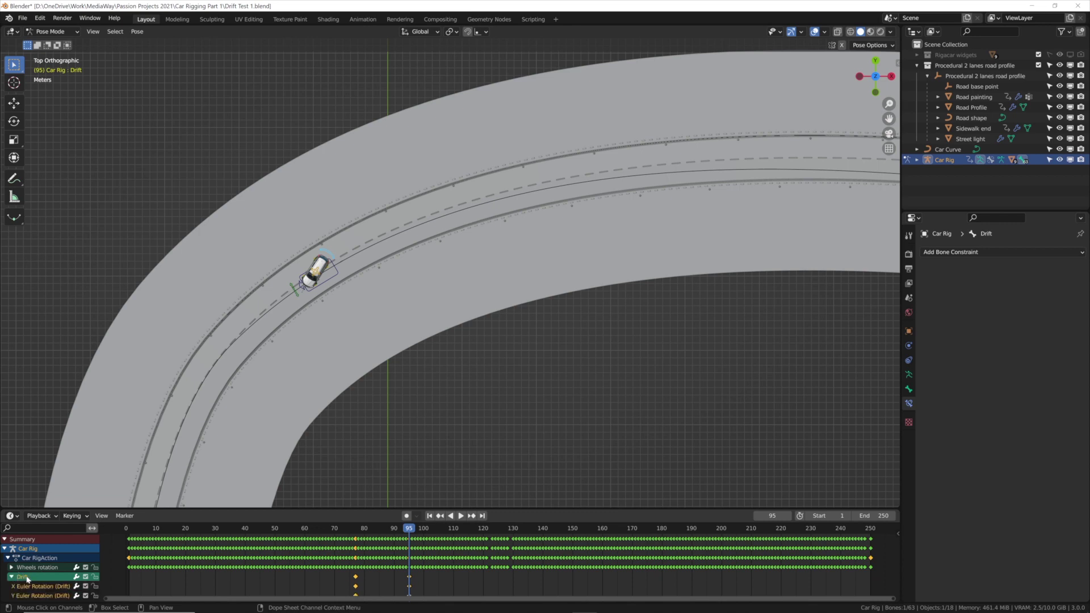
click(12, 577)
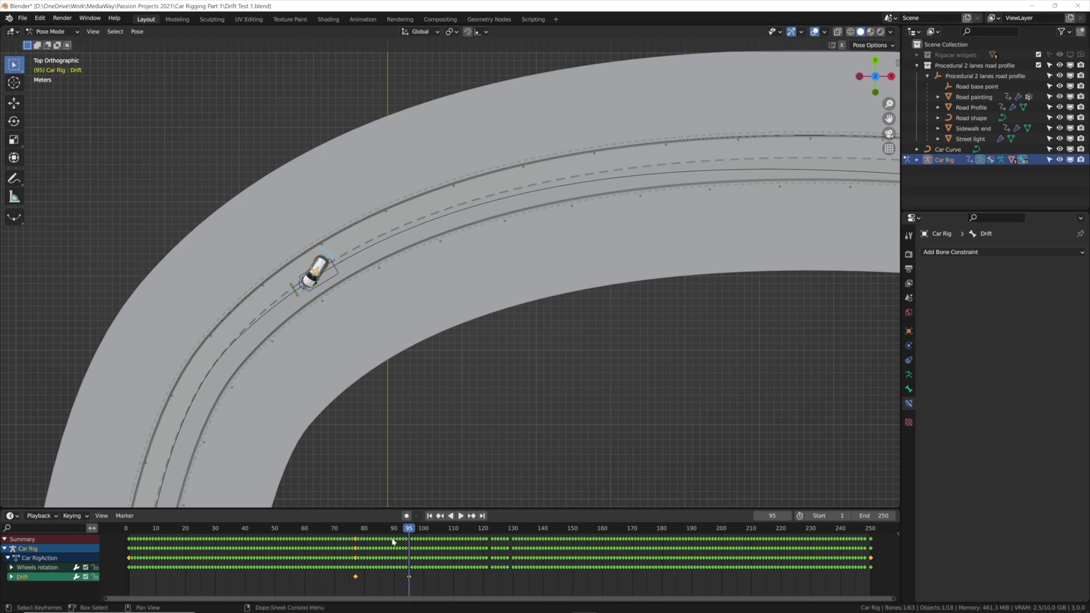
drag(397, 541, 448, 539)
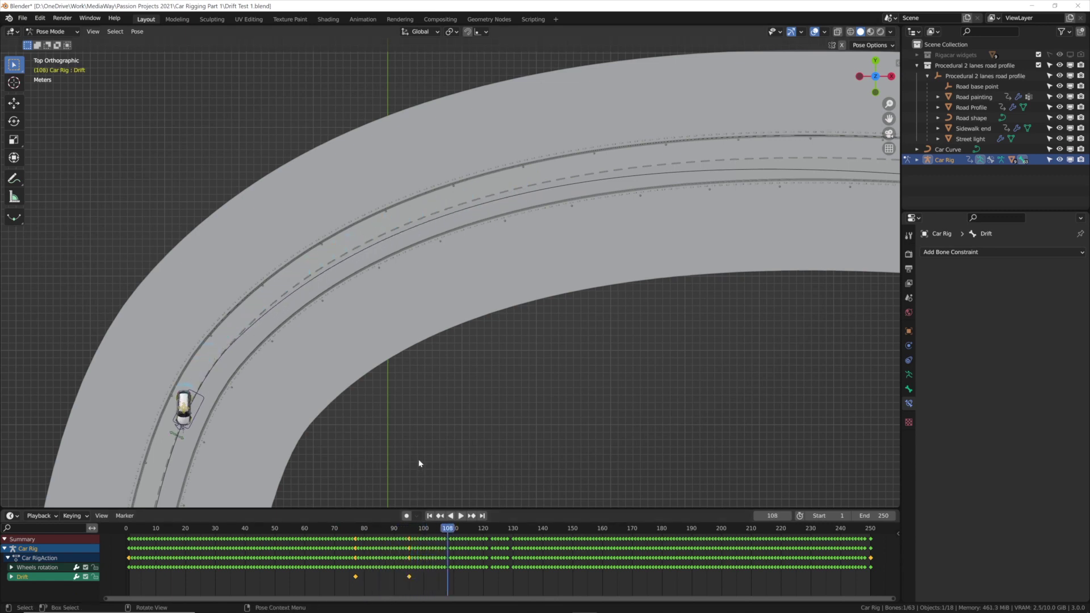
shift+middle_drag(418, 462, 668, 266)
- Keyframe the Drift bone's rotation at frame 115 to hold the drift
drag(461, 530, 468, 529)
key(i)
click(440, 278)
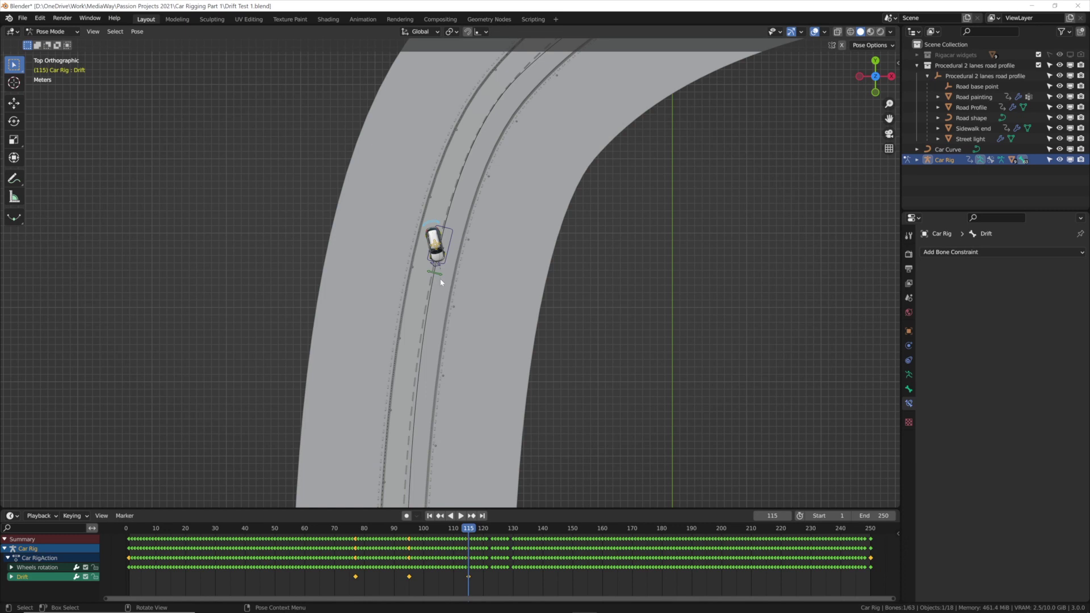
key(space)
key(space)
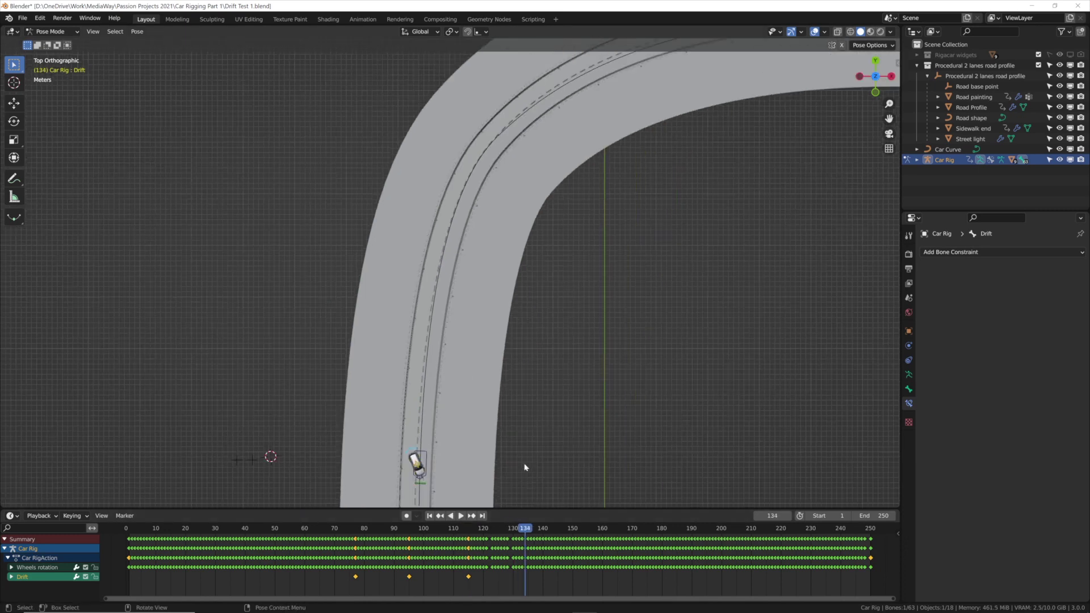
shift+middle_drag(519, 463, 672, 268)
- At frame 141, rotate the Drift bone 32.8° and keyframe its rotation
key(space)
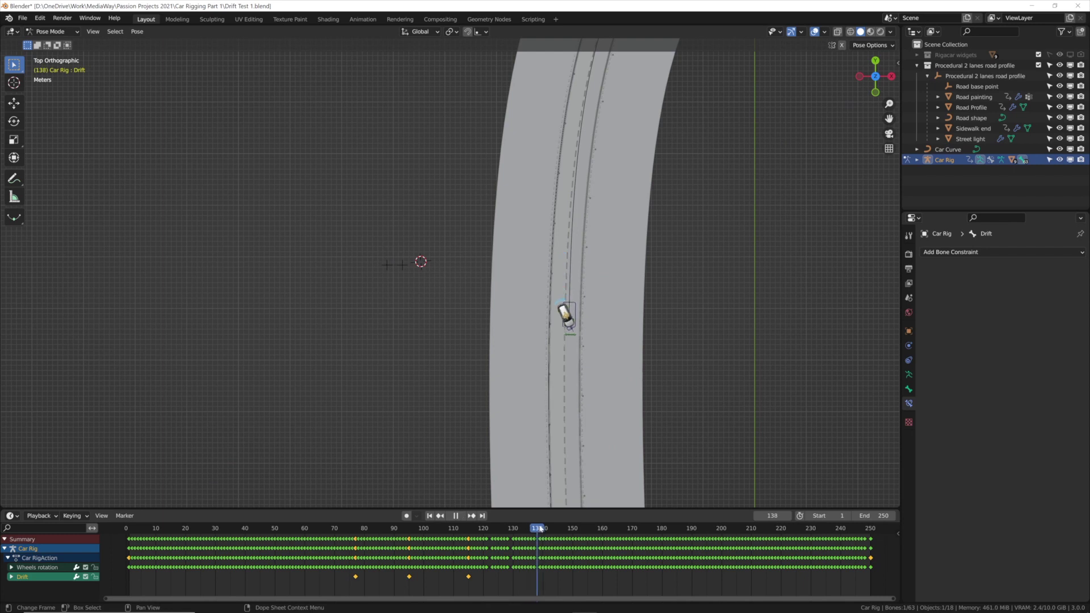
drag(544, 528, 546, 528)
key(space)
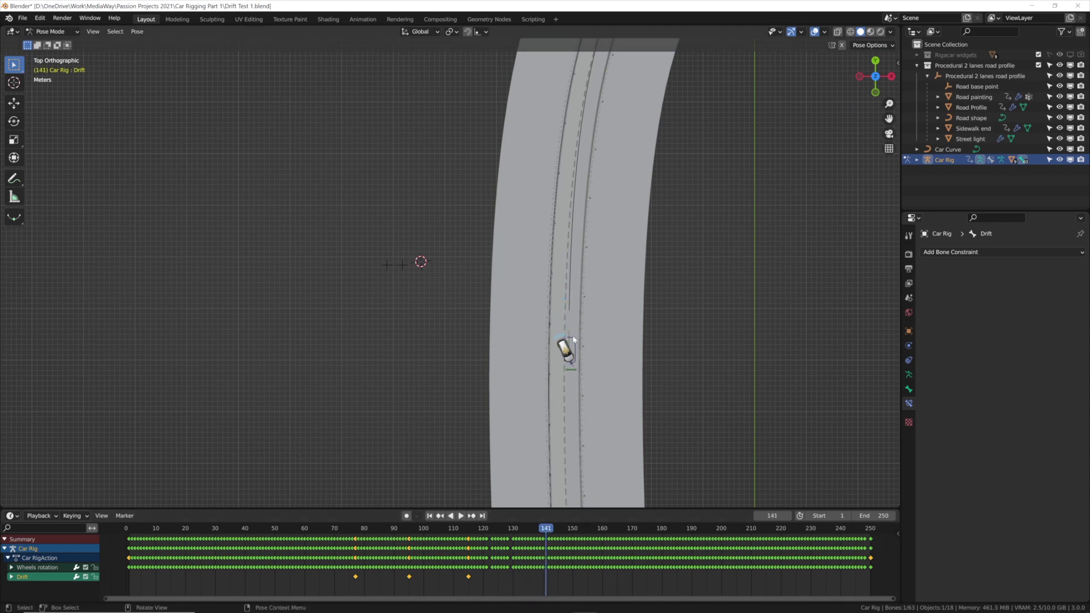
scroll(569, 342, up, 3)
key(KP_Decimal)
key(r)
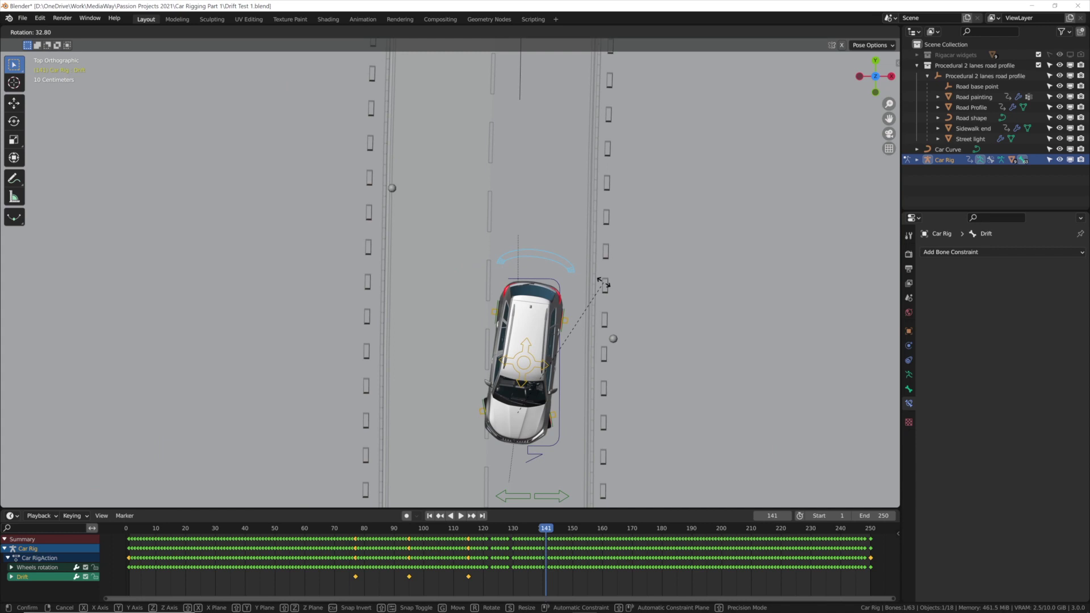
click(605, 284)
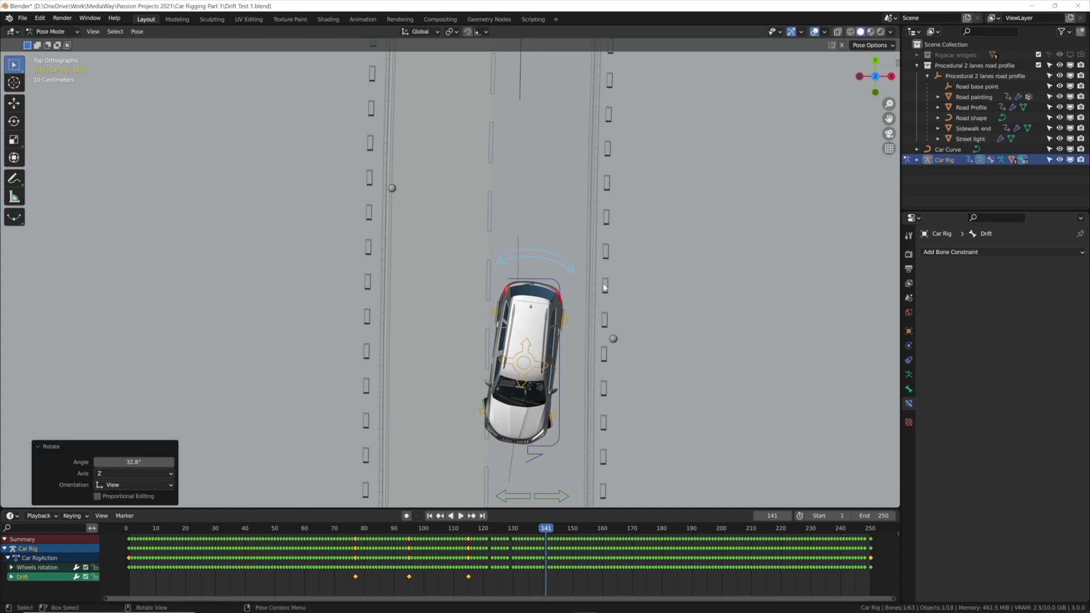
key(i)
click(604, 285)
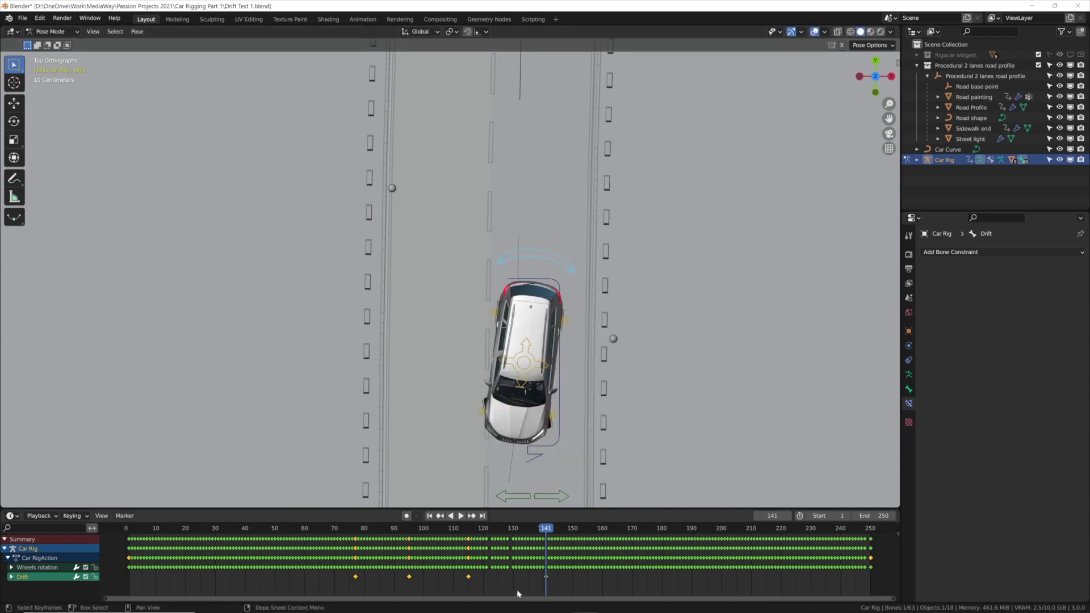
- Scrub and play back the drift section to review the new keys
click(550, 529)
drag(556, 529, 605, 529)
scroll(545, 339, up, 8)
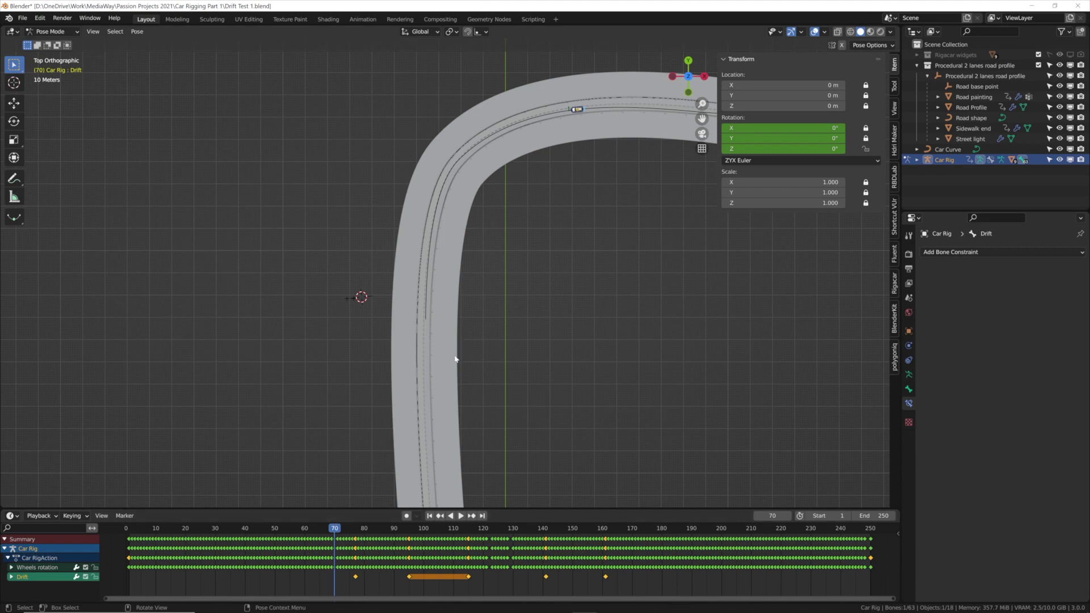
key(space)
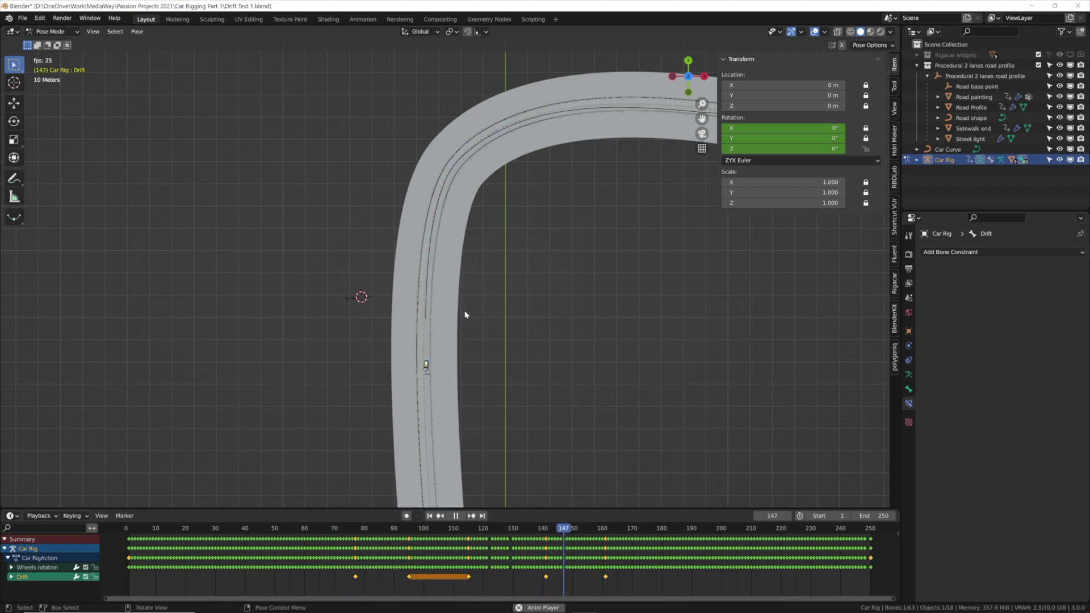
key(space)
drag(558, 529, 358, 529)
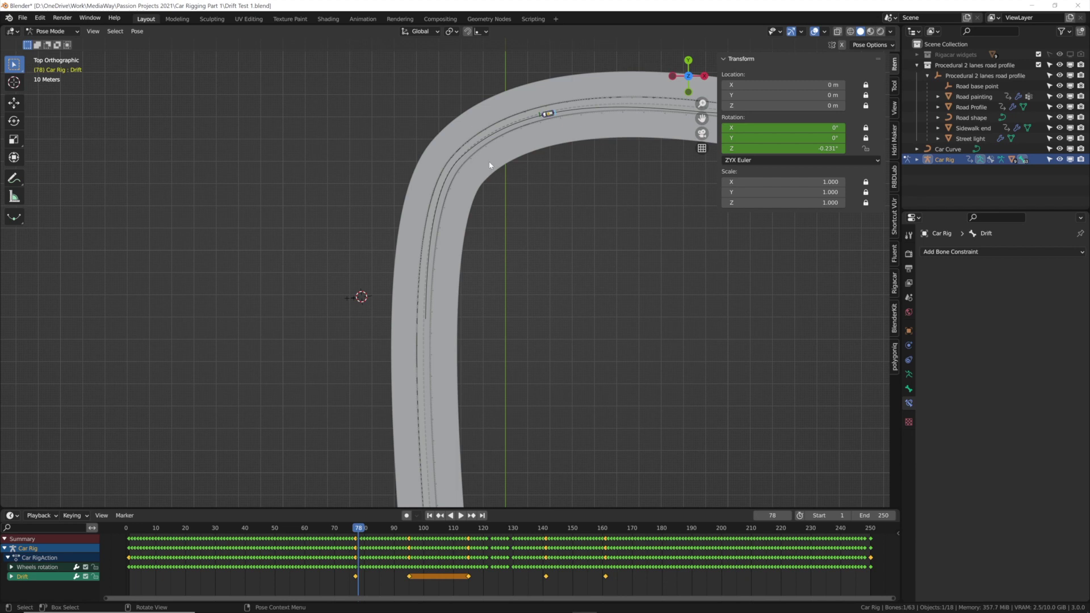
scroll(517, 160, up, 2)
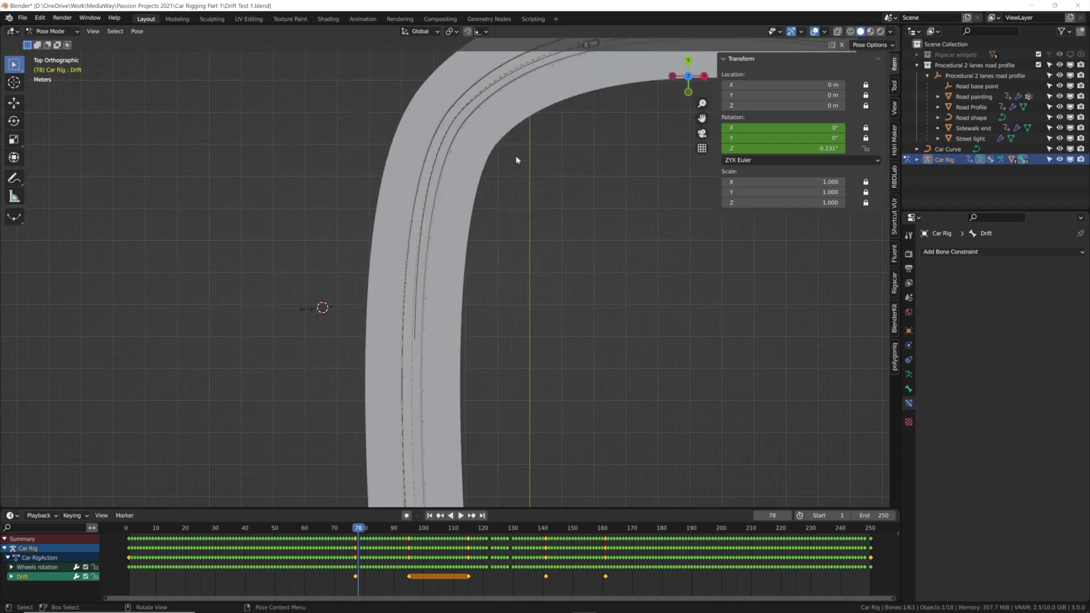
- Select the Suspension control and keyframe its location at frame 77
key(KP_Decimal)
scroll(662, 254, down, 3)
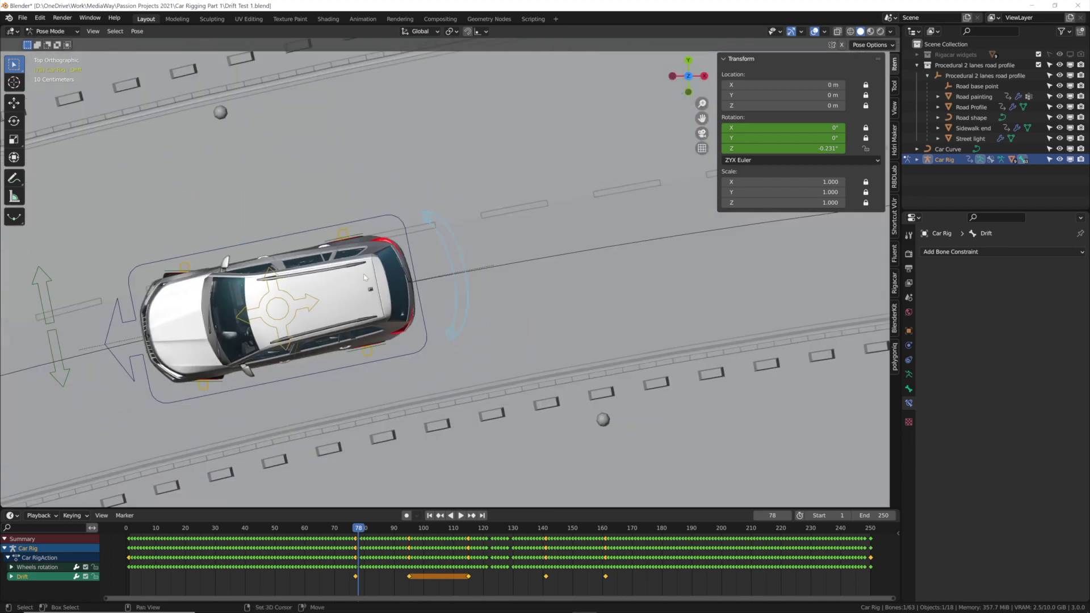
click(551, 276)
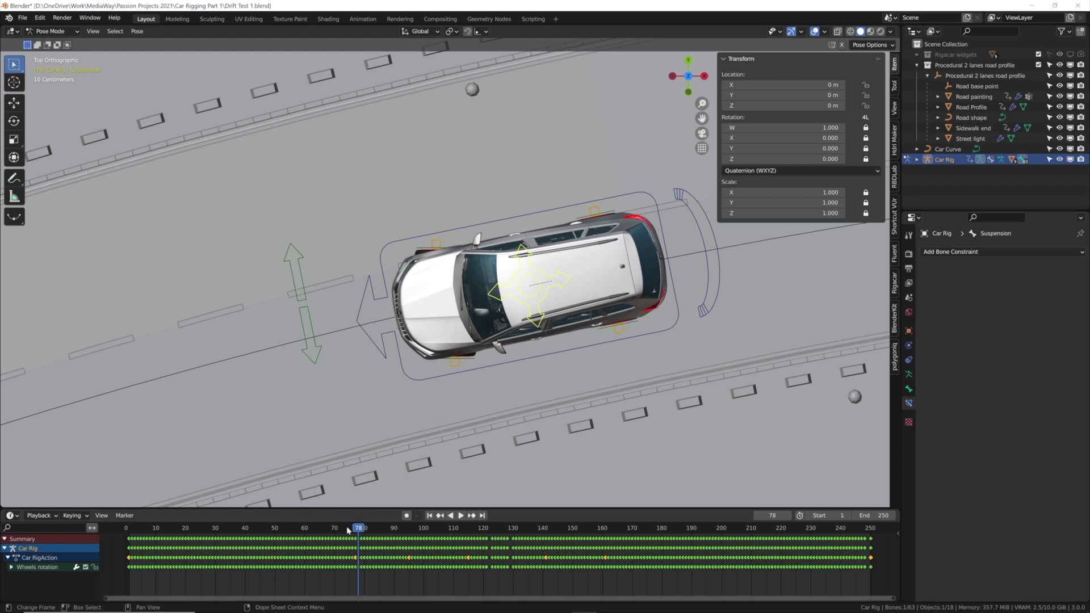
key(space)
key(Escape)
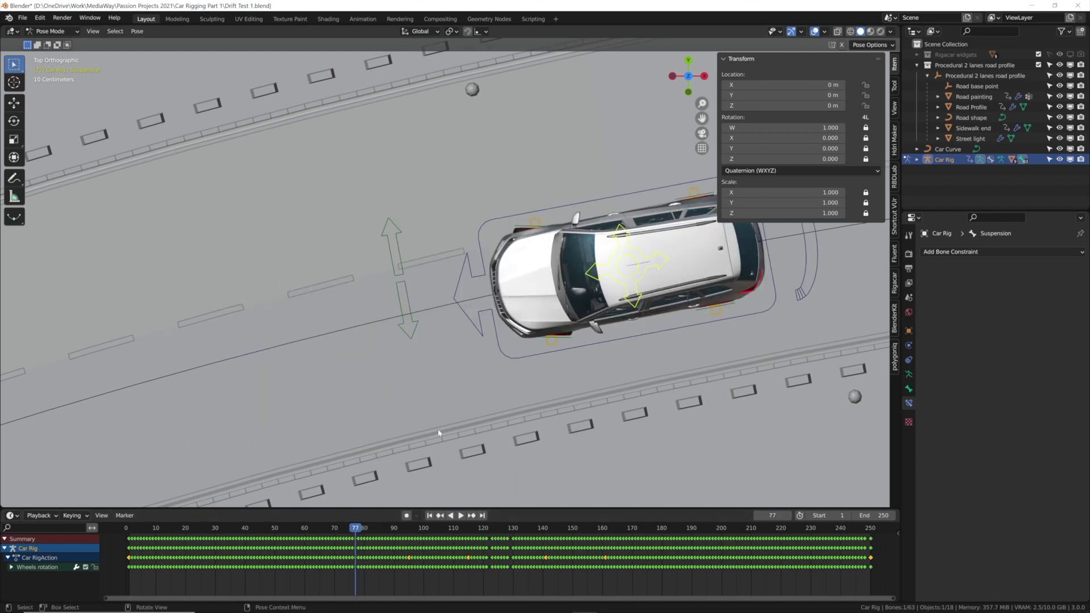
key(i)
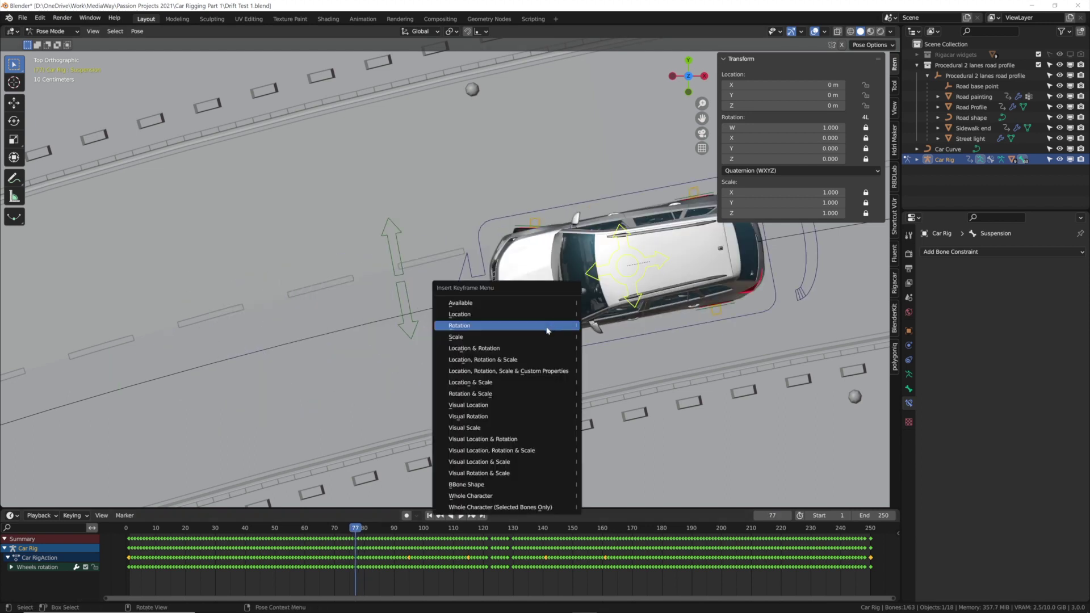
click(485, 316)
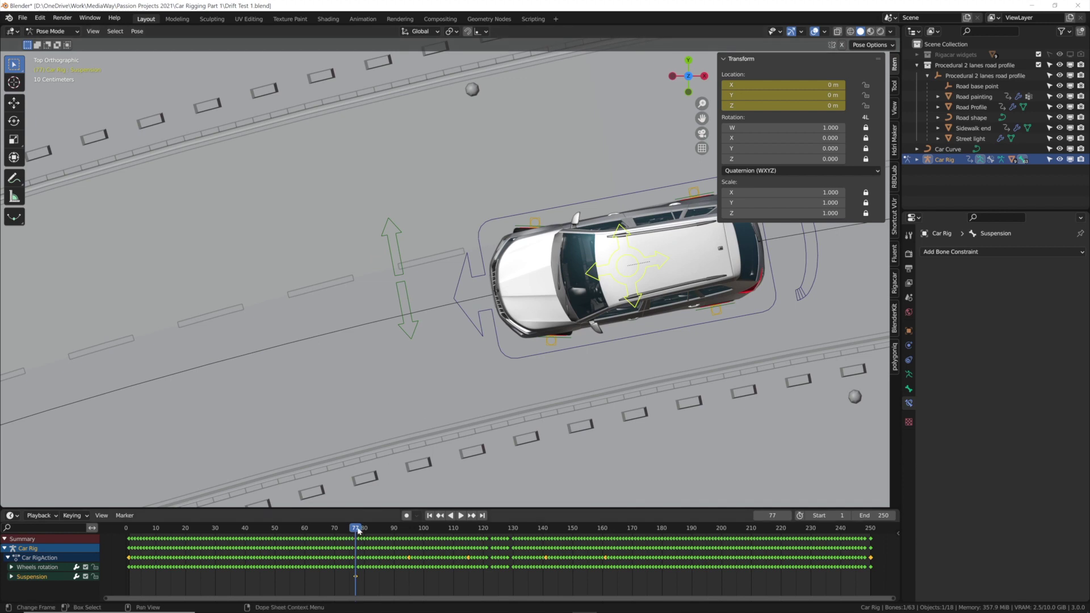
- At frame 95, shift the Suspension control about -1.02 m in X and keyframe its location
drag(358, 531, 409, 537)
key(KP_Decimal)
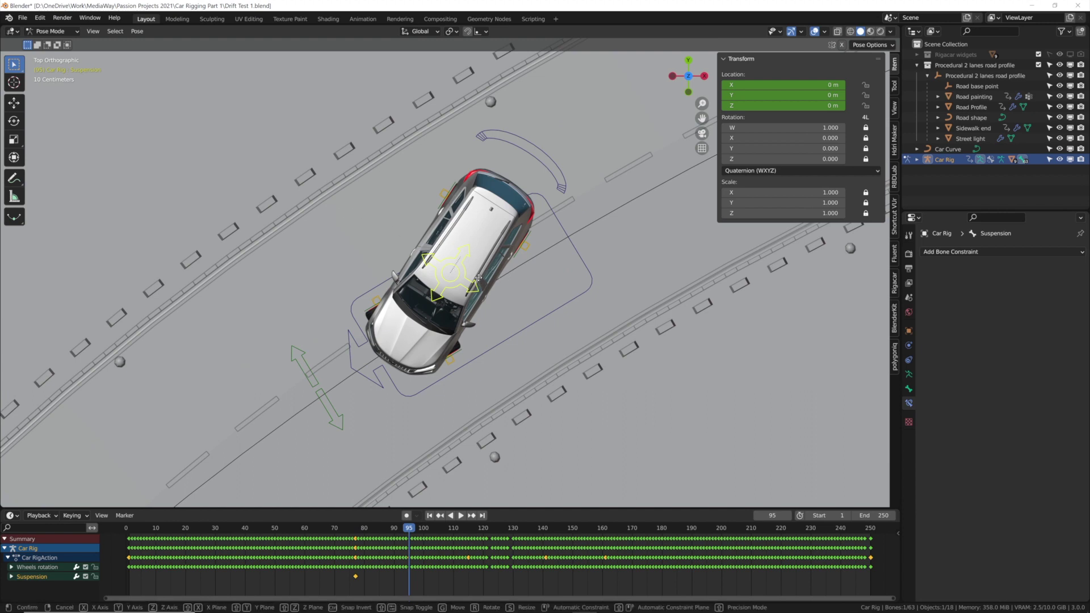
key(g)
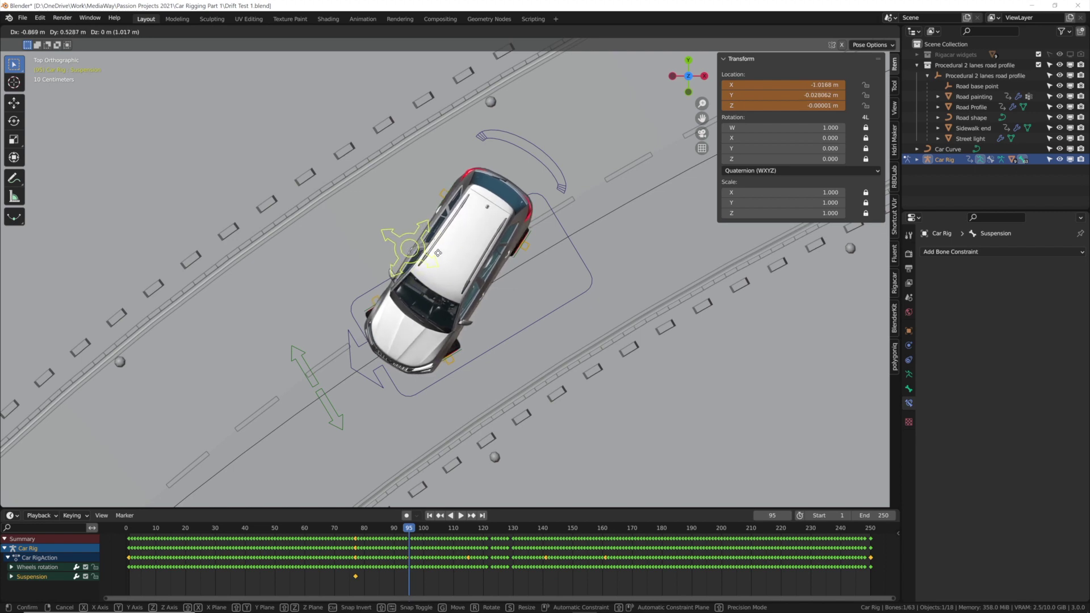
click(437, 253)
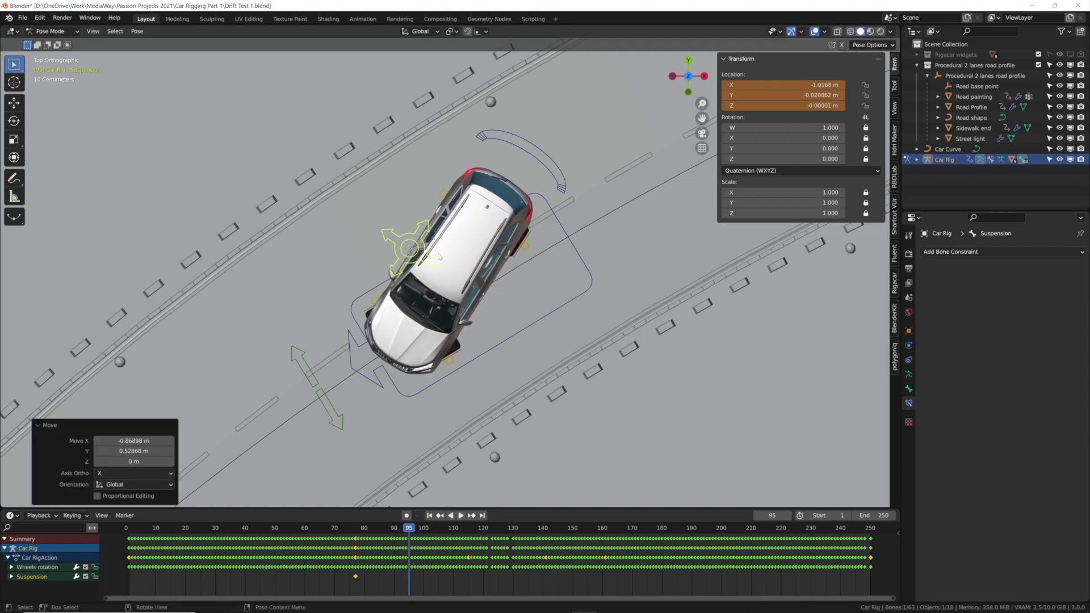
key(i)
click(438, 252)
- Keyframe the Suspension location again at frame 115 to hold the body lean
key(space)
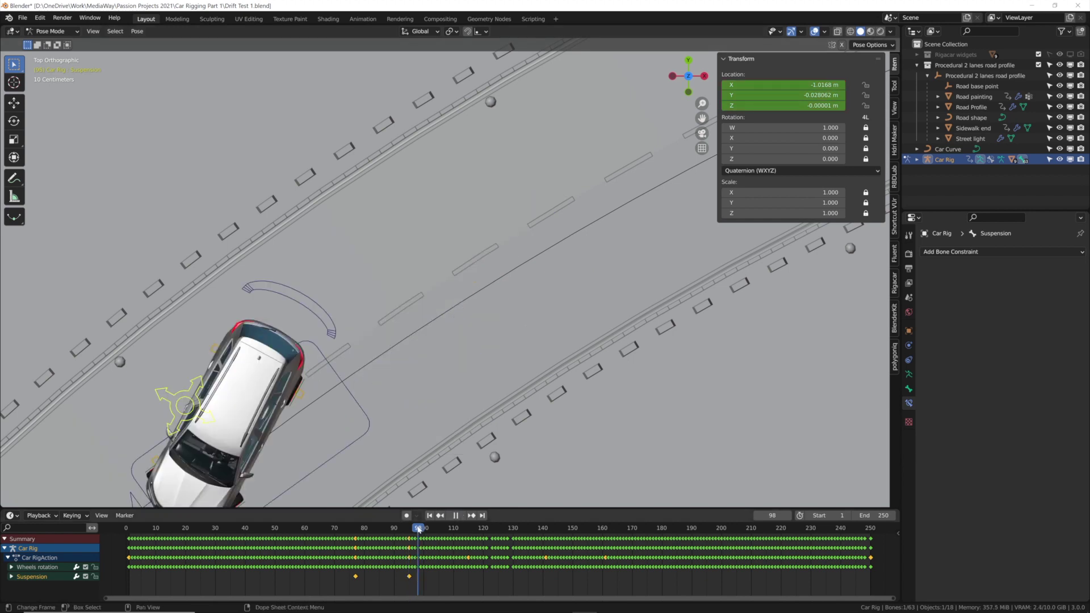
scroll(490, 403, down, 5)
key(space)
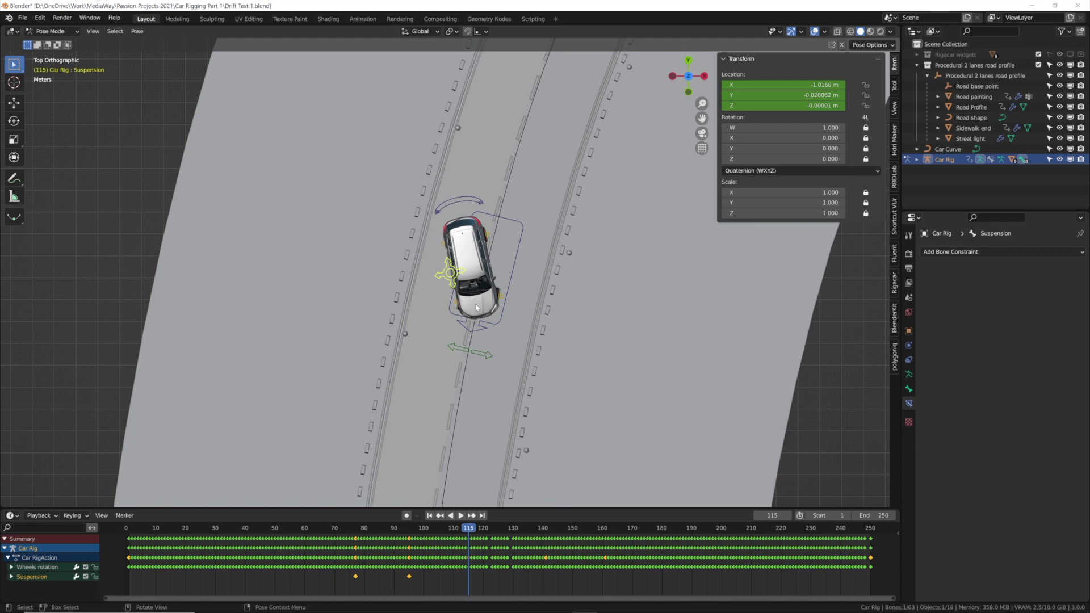
key(i)
click(475, 308)
- Play forward to frame 141 and return to a straight top-down view
key(space)
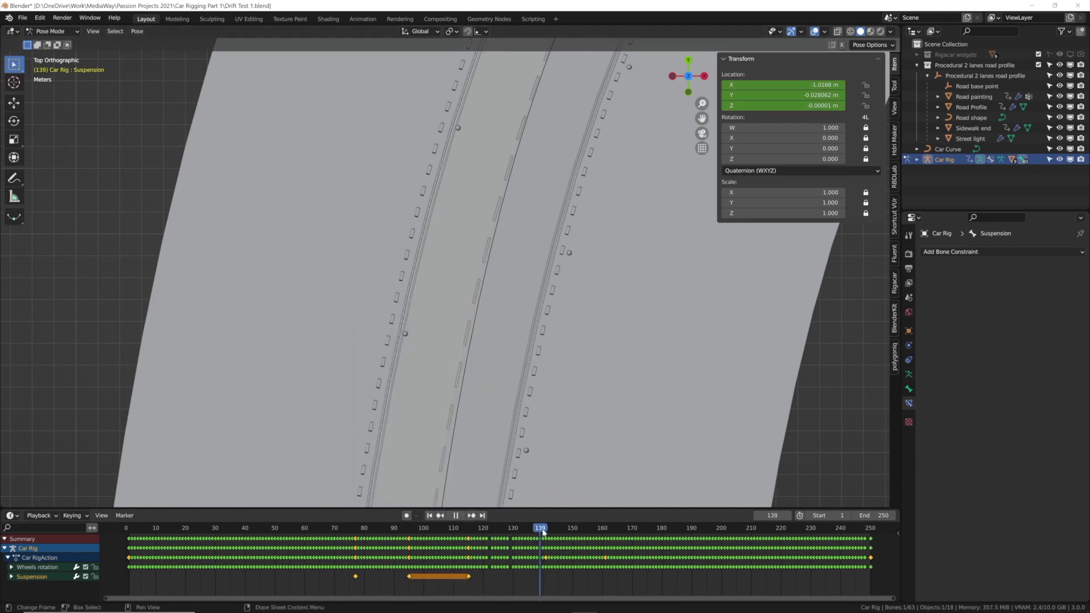
key(space)
middle_drag(441, 346, 442, 345)
scroll(442, 344, up, 3)
key(KP_7)
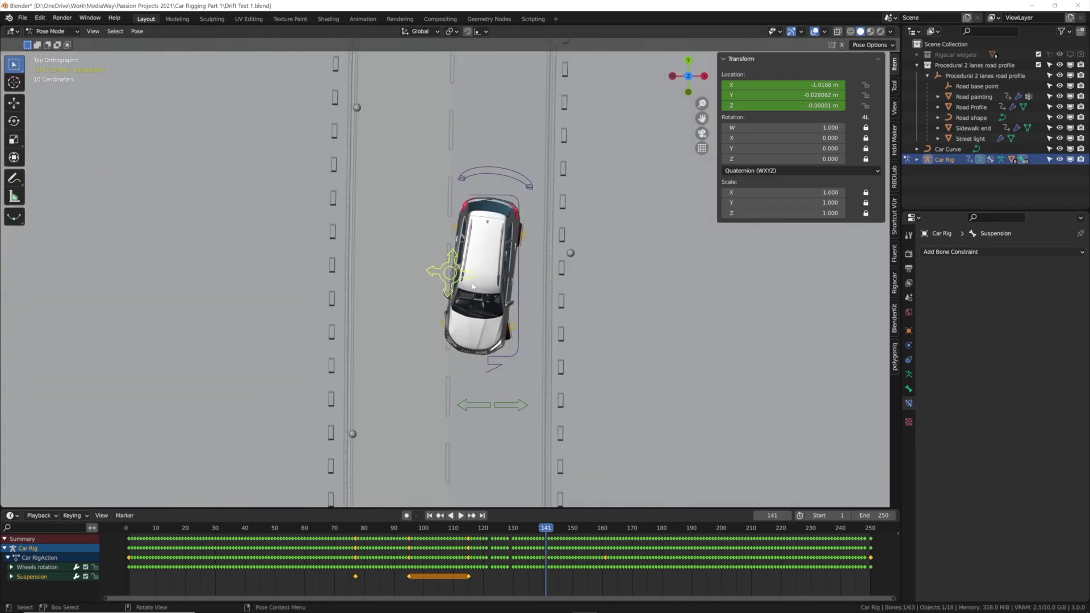
- Set the Suspension control's Location X, Y and Z to 0 in the sidebar
key(g)
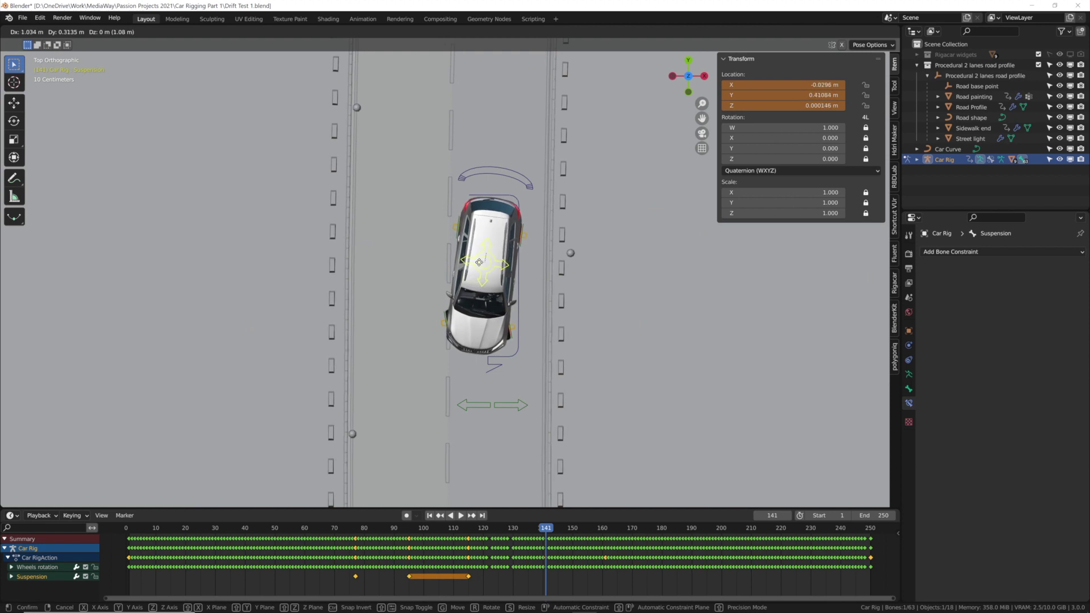
click(480, 265)
click(783, 85)
text(0)
key(Tab)
text(0)
key(Tab)
text(0)
key(Tab)
key(Return)
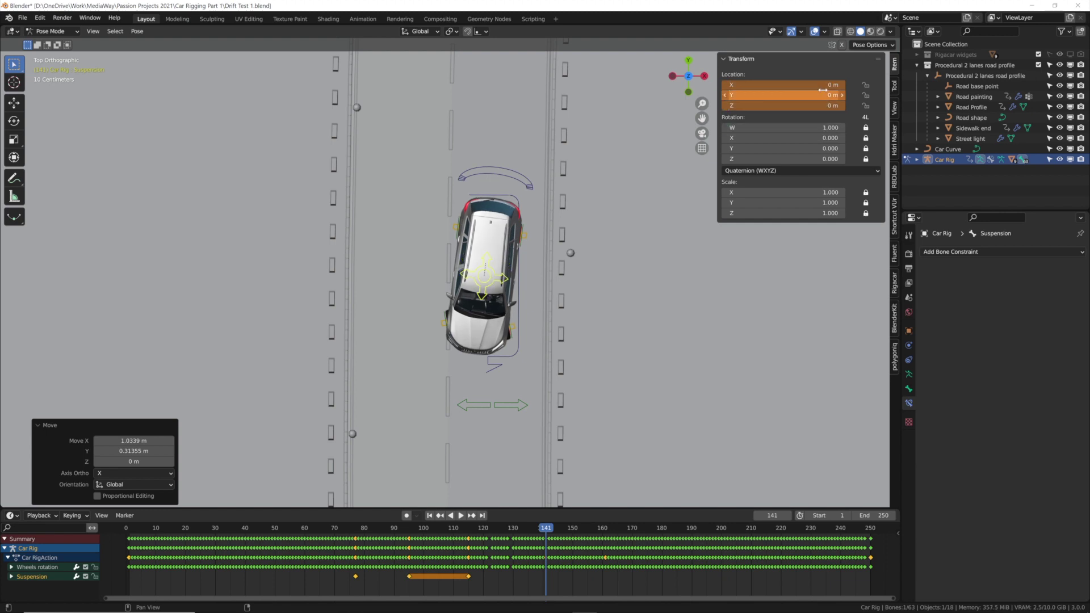
- Keyframe the zeroed Suspension location at frame 141 and play back to check the lean
key(i)
click(474, 309)
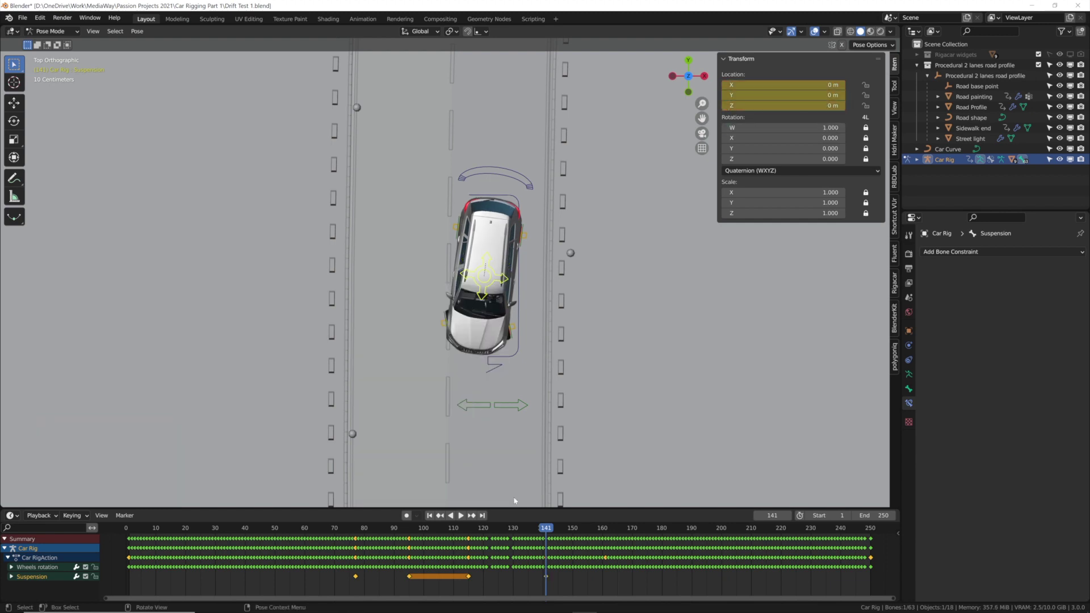
click(450, 516)
click(456, 515)
middle_drag(465, 432, 436, 258)
key(shift+ctrl+space)
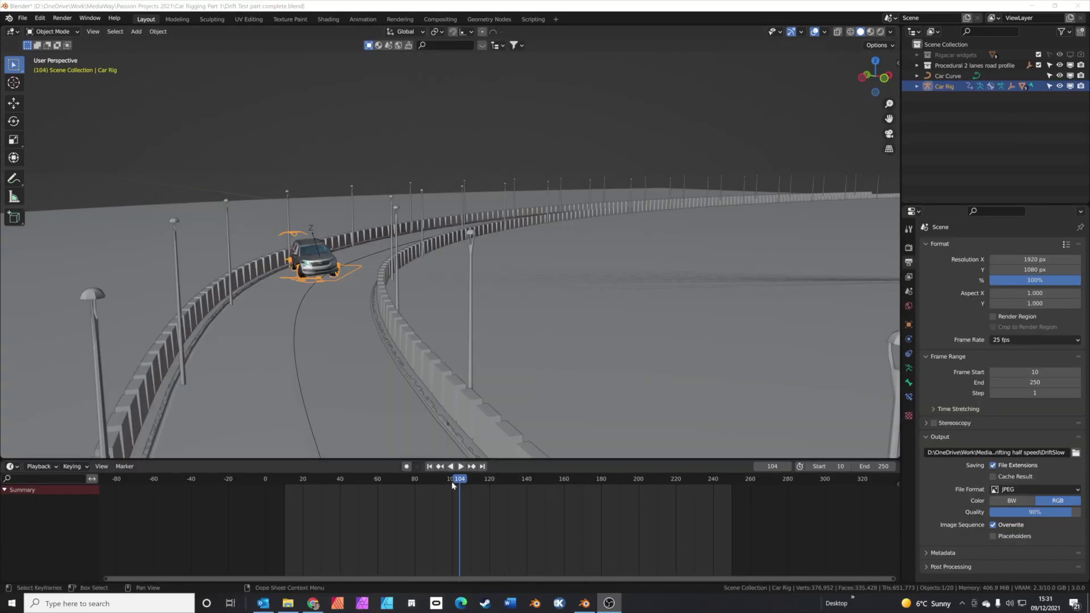
- In the Rigacar sidebar, set the front axle and both front wheel sensors' ground to Road Profile.001
drag(454, 483, 422, 482)
key(n)
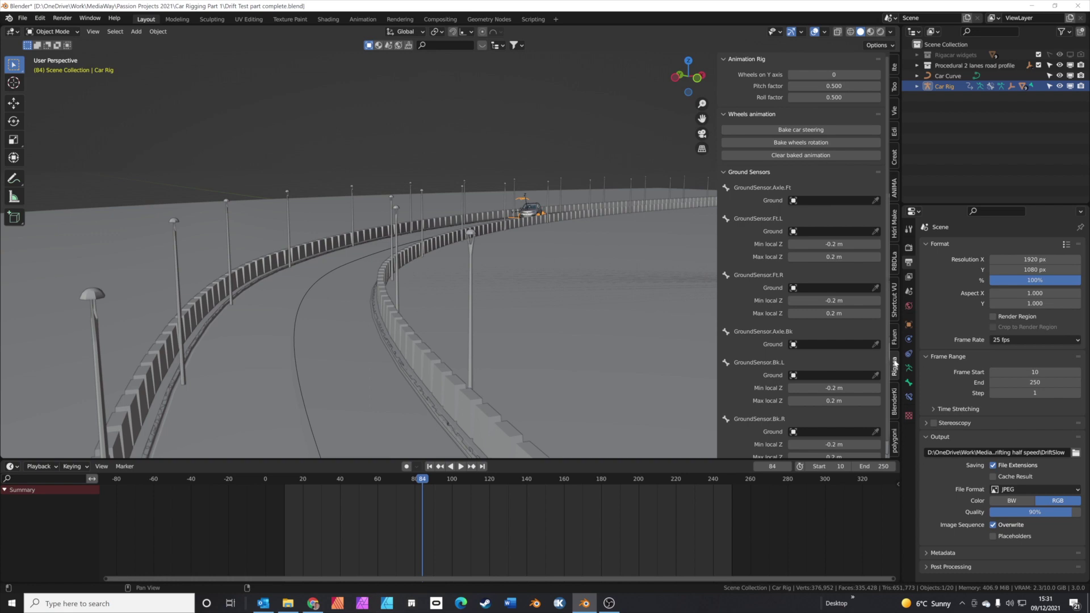
click(876, 200)
click(440, 259)
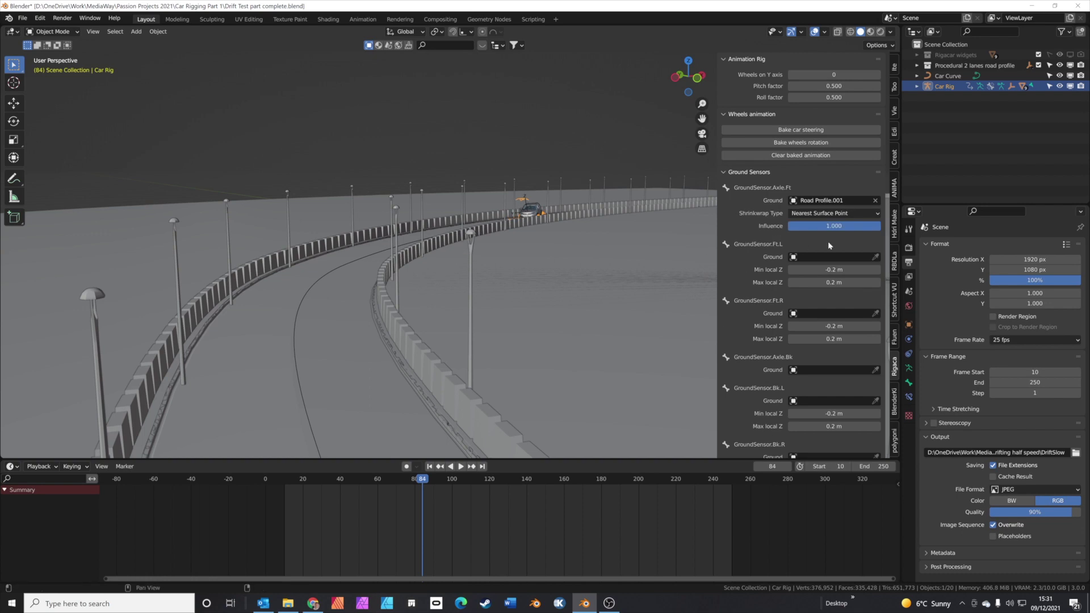
click(876, 258)
click(526, 245)
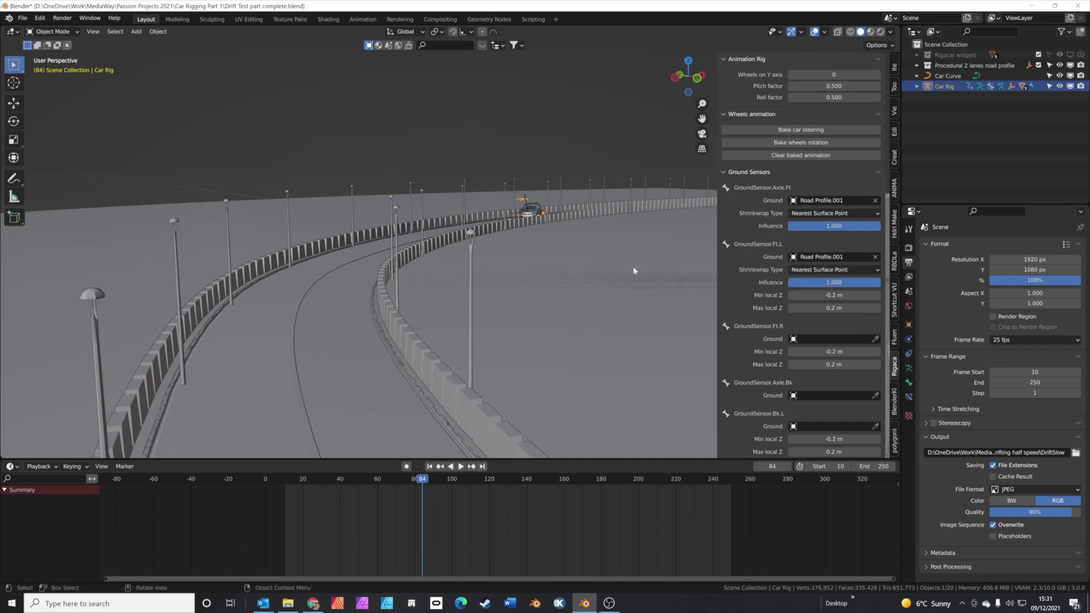
click(875, 339)
click(511, 250)
- Set the rear axle and both rear wheel sensors' ground to Road Profile.001
scroll(826, 360, down, 2)
scroll(827, 360, down, 1)
click(876, 375)
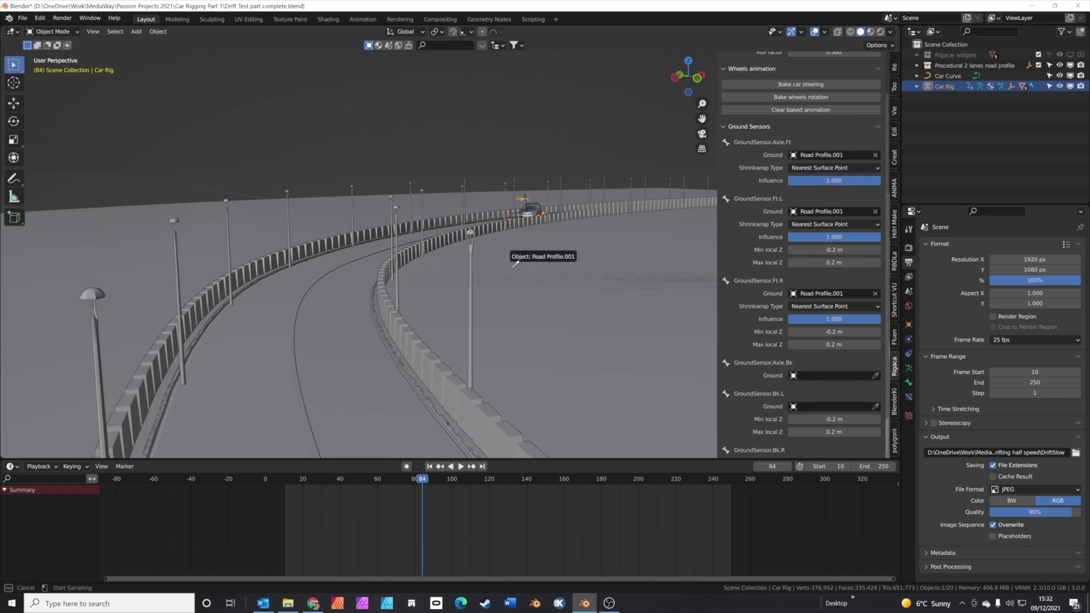
click(515, 262)
click(876, 432)
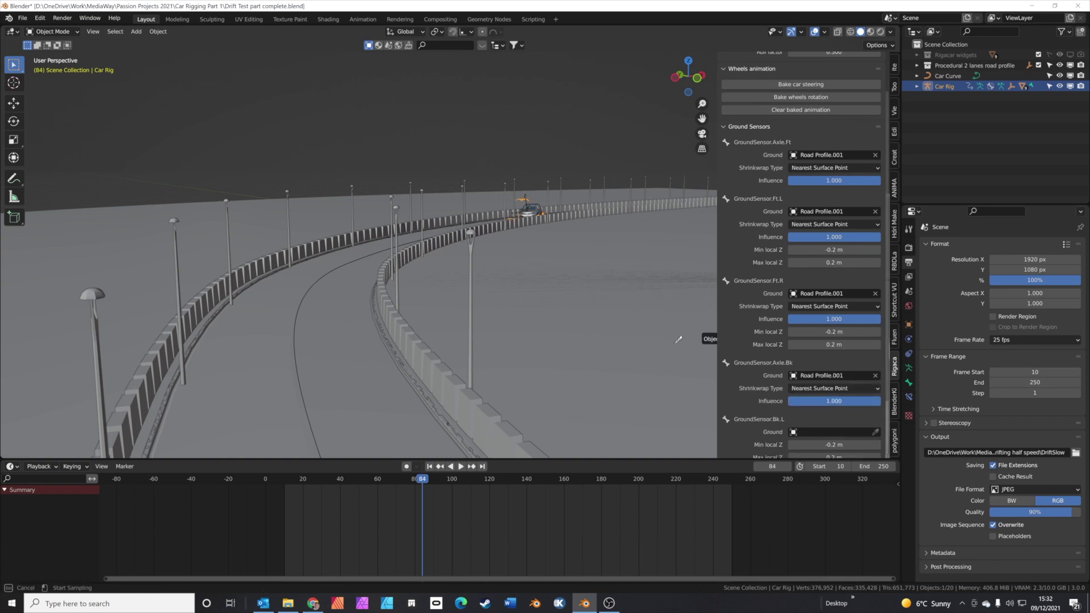
click(524, 291)
scroll(540, 302, down, 4)
scroll(793, 346, down, 5)
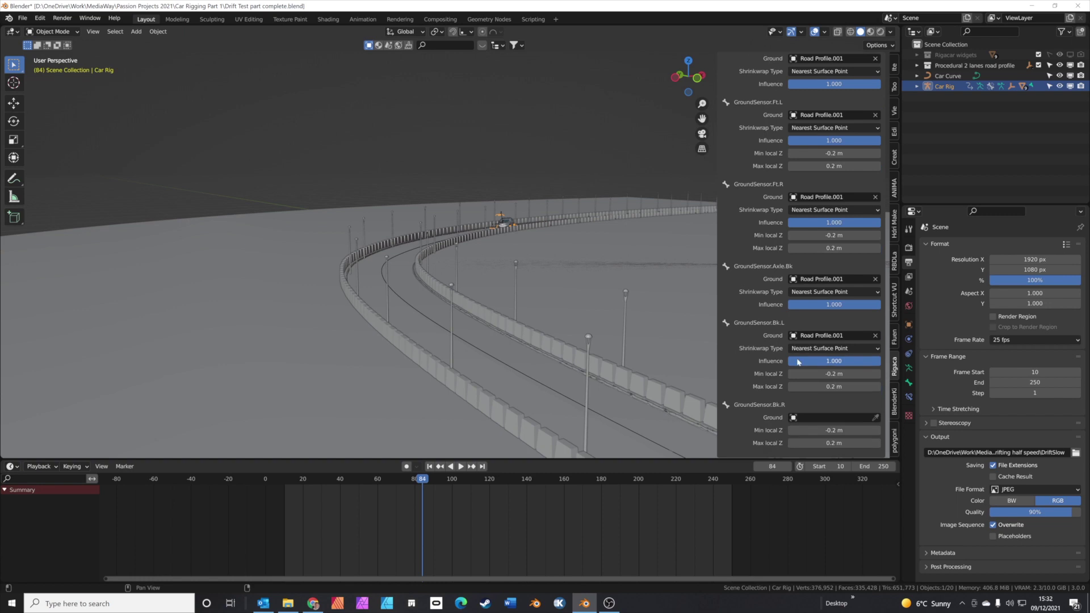
click(875, 417)
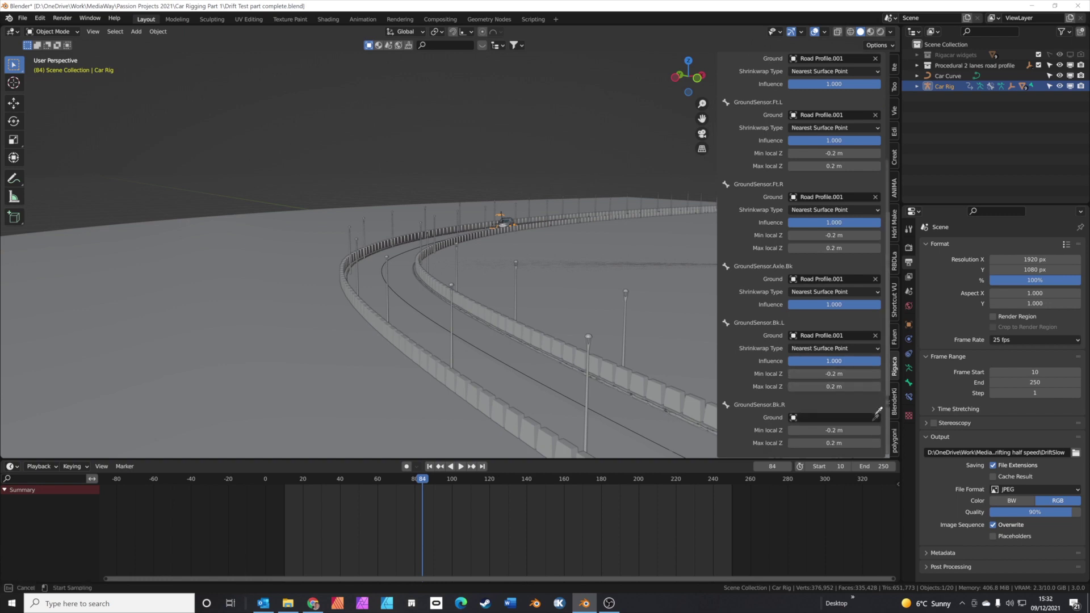
click(492, 259)
scroll(816, 340, up, 7)
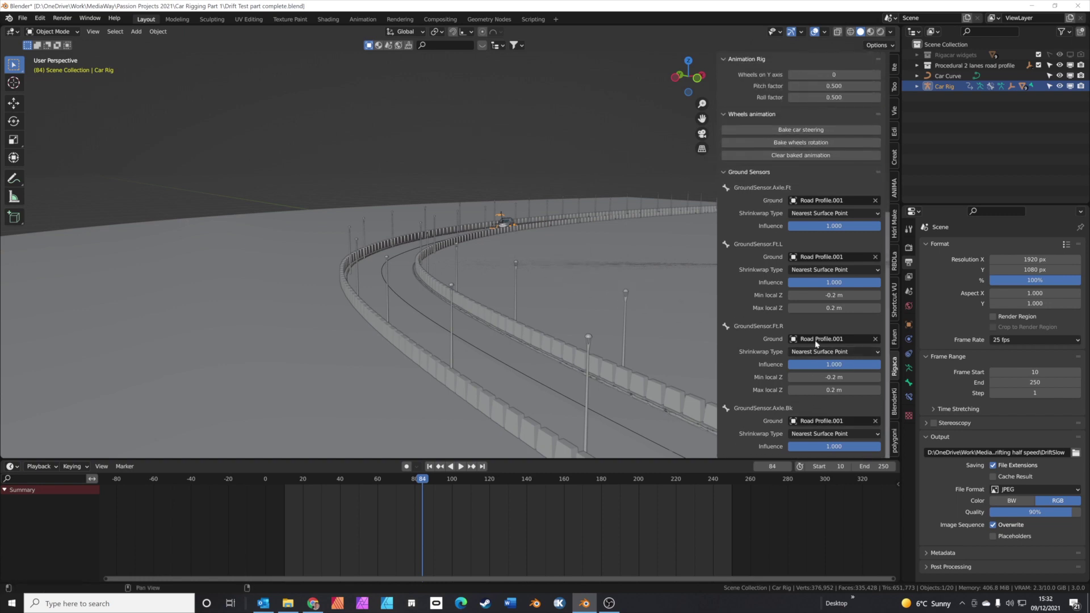
- Bake car steering and wheel rotation for frames 1–250, then play the result
click(817, 130)
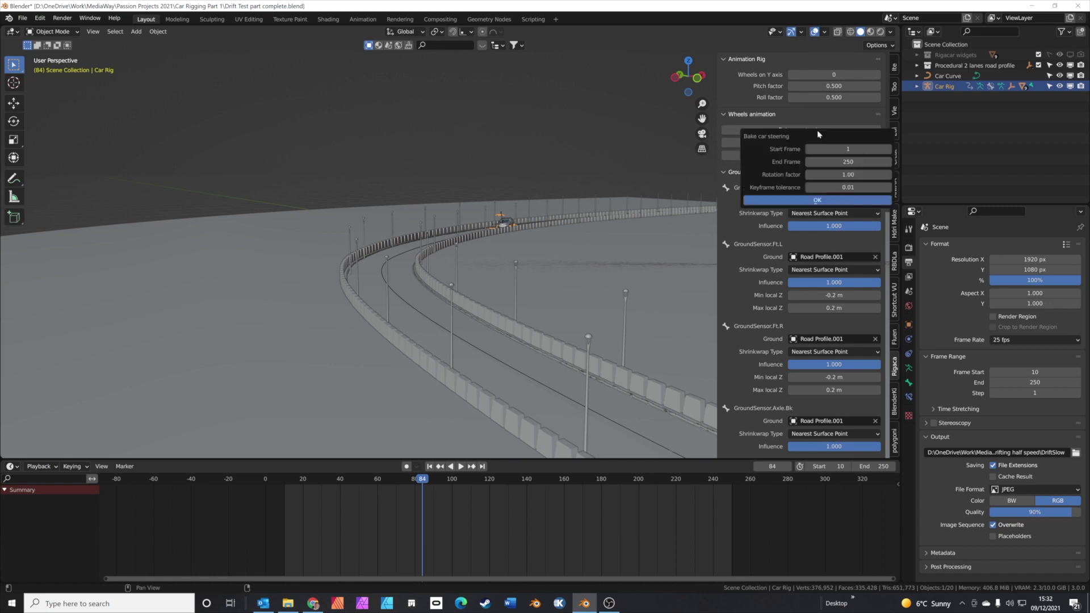
click(818, 199)
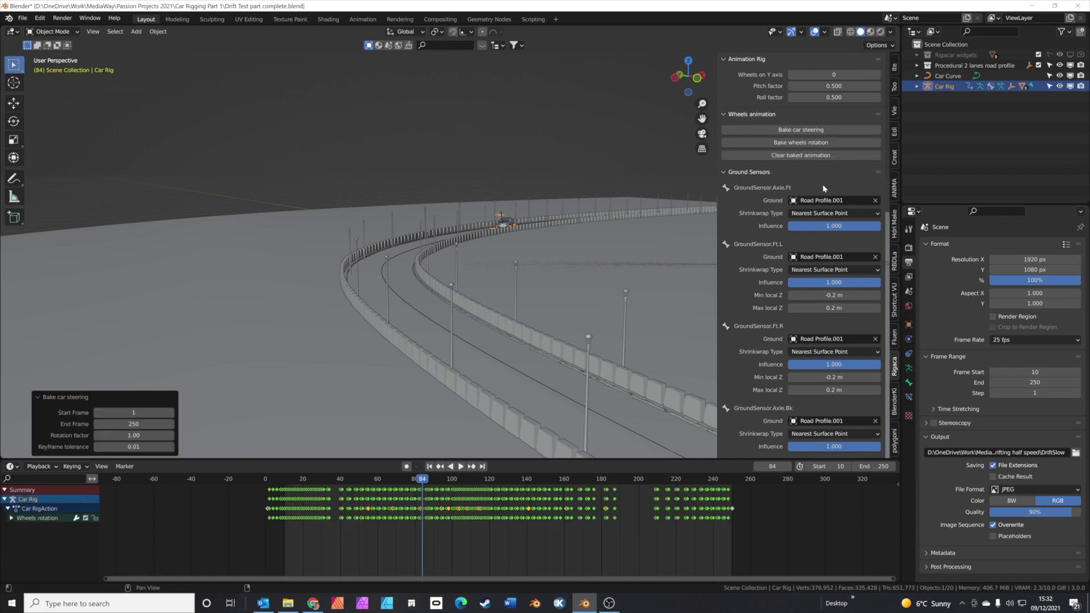
click(813, 142)
click(837, 200)
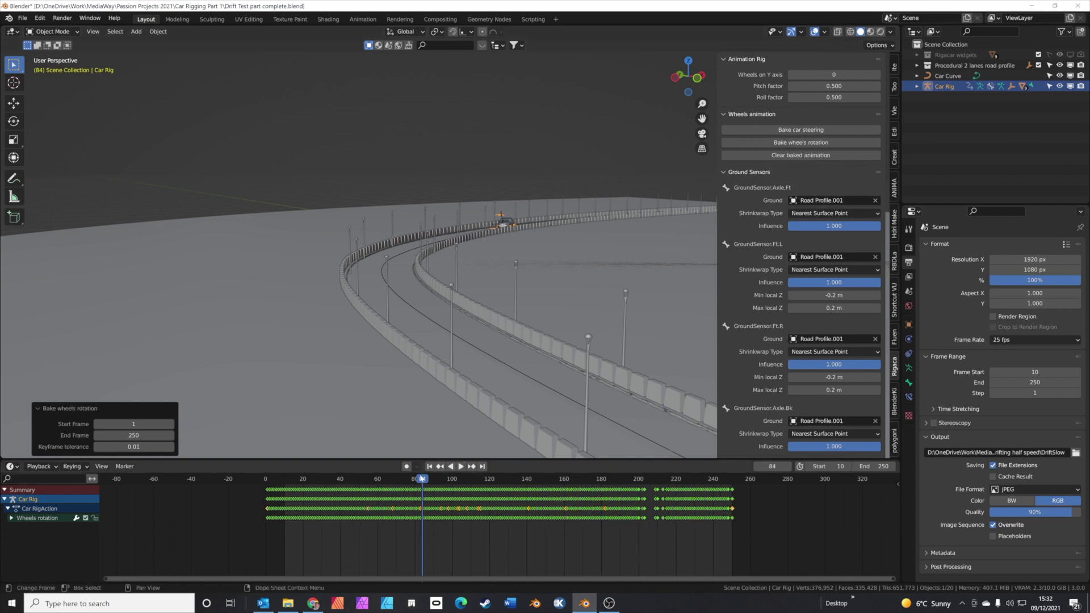
key(space)
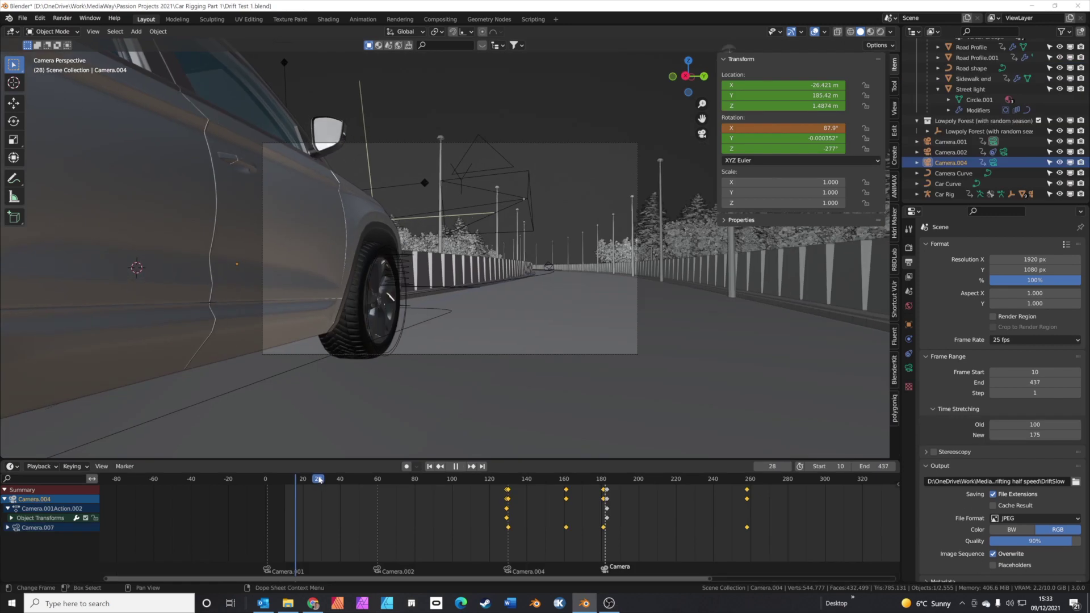
- Scrub through the camera shot, then inspect the compositing node tree and select the Glare node
drag(319, 480, 813, 485)
key(Escape)
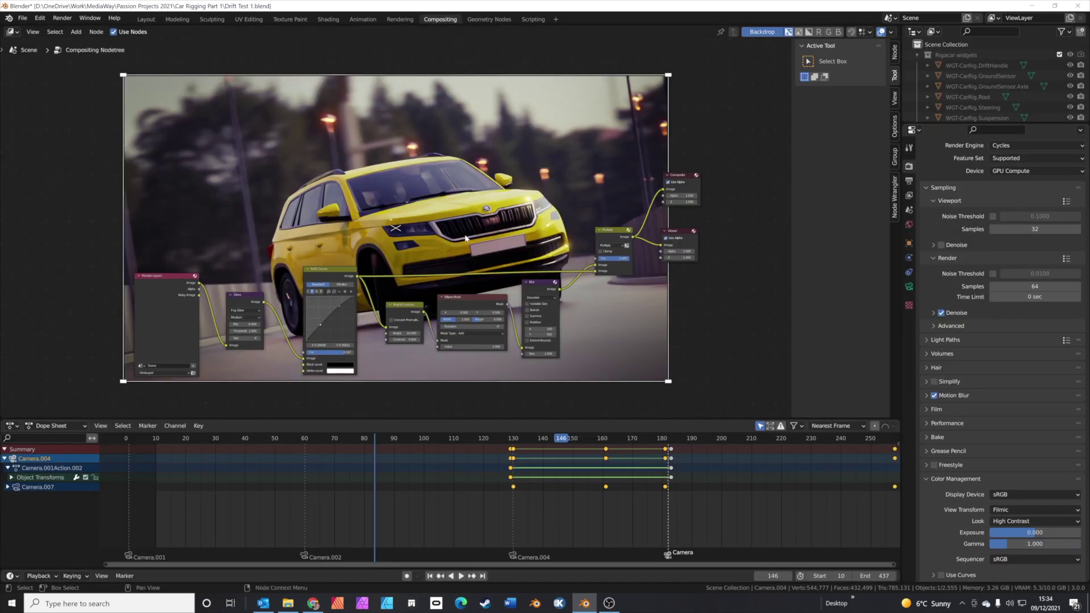
middle_drag(474, 233, 488, 265)
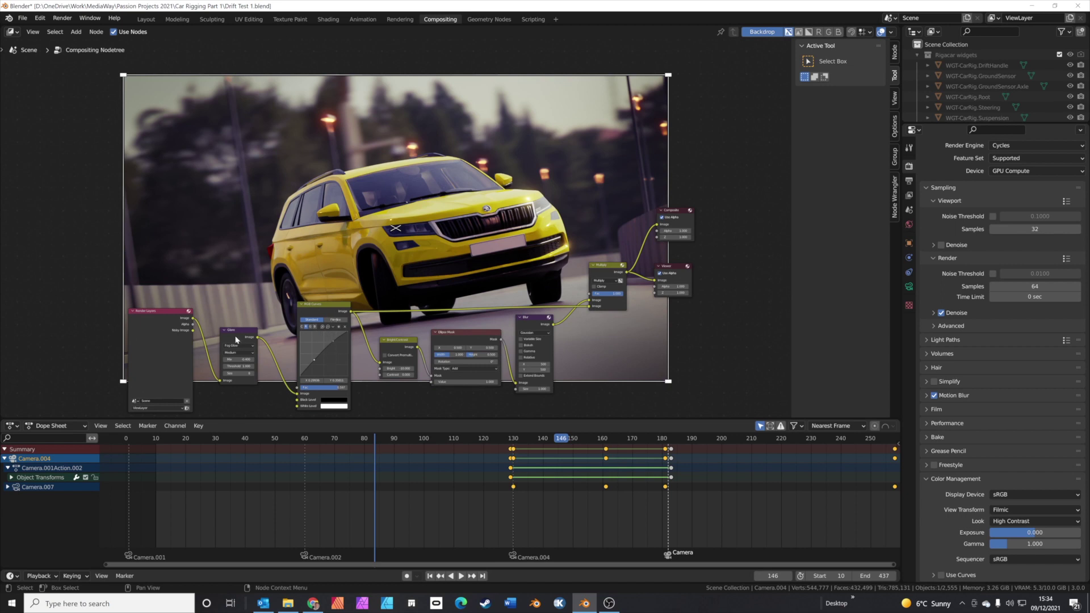
drag(236, 339, 238, 339)
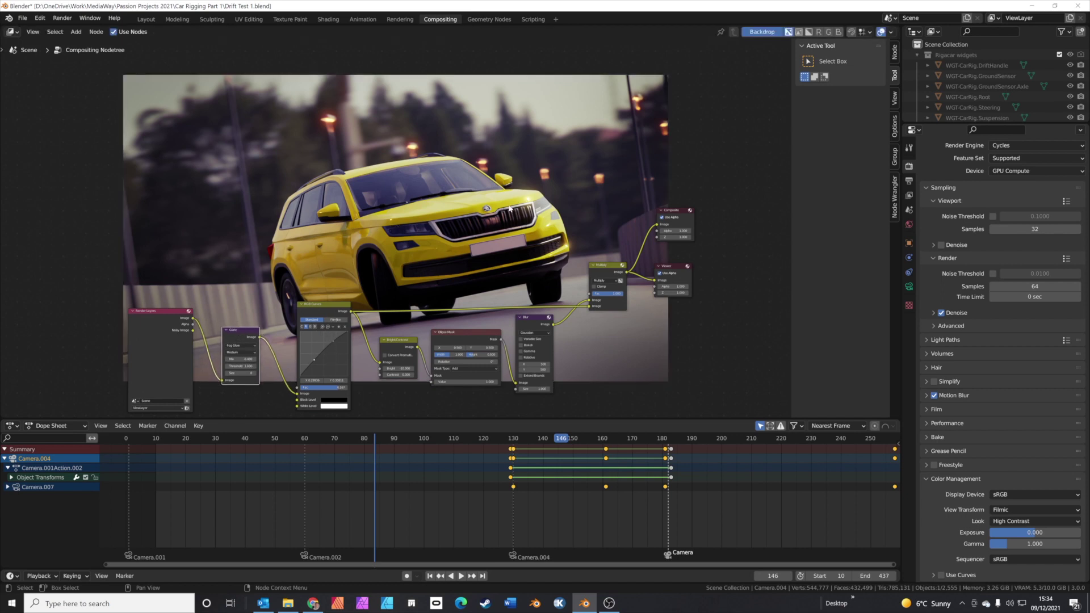
scroll(461, 280, up, 1)
- Back in Layout, orbit to an overview of the curved road between the forest patches
middle_drag(477, 279, 458, 186)
scroll(491, 192, up, 1)
click(146, 20)
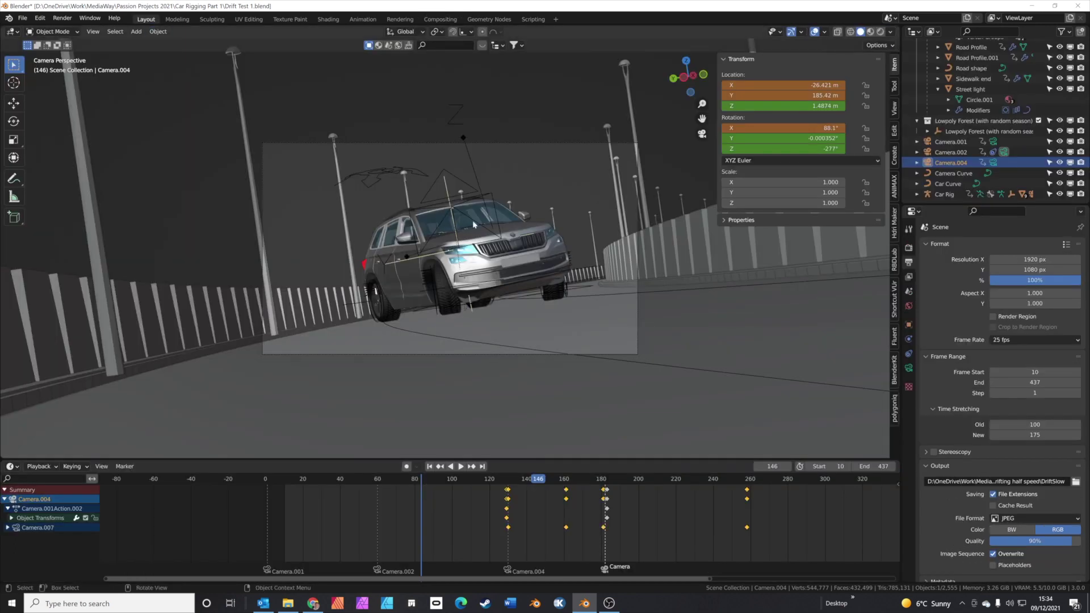
scroll(541, 244, down, 8)
middle_drag(540, 244, 549, 198)
scroll(597, 257, up, 2)
scroll(624, 256, down, 6)
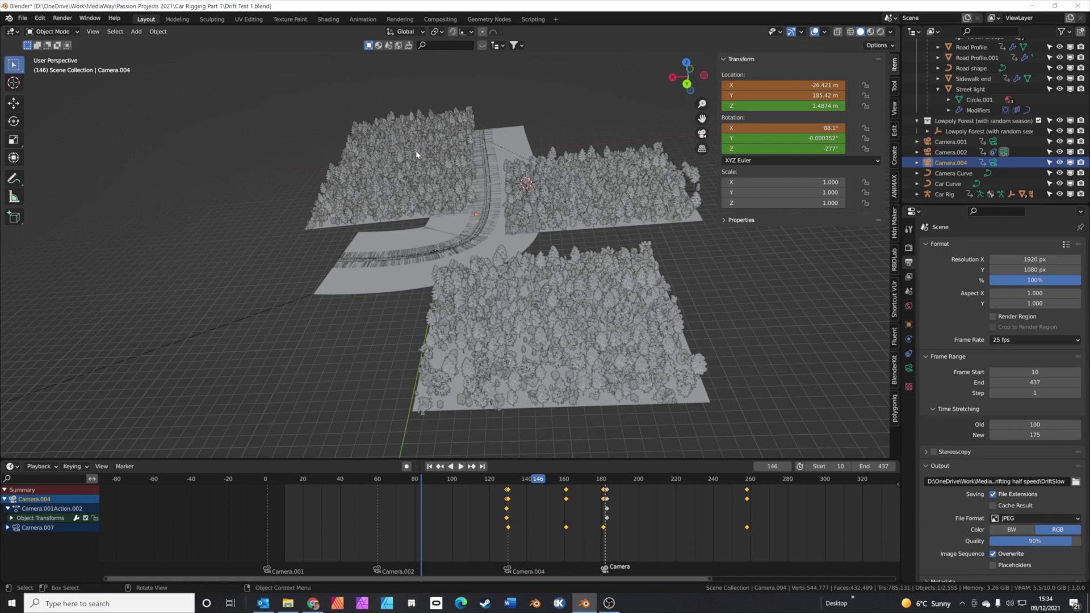
middle_drag(566, 271, 788, 249)
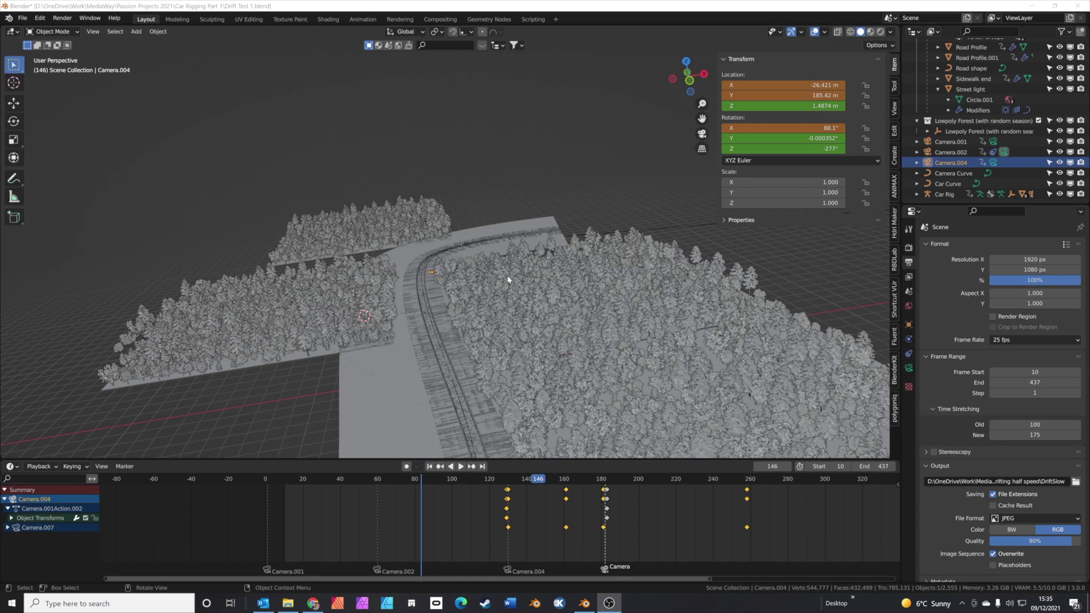
mouse_move(532, 326)
middle_down()
mouse_move(560, 316)
mouse_move(530, 319)
middle_up()
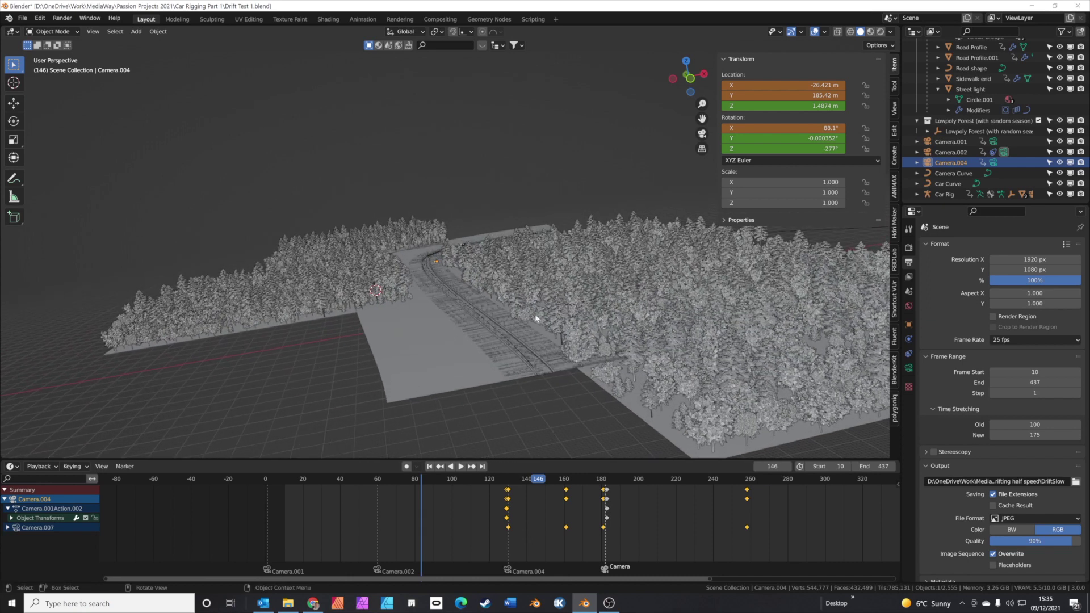